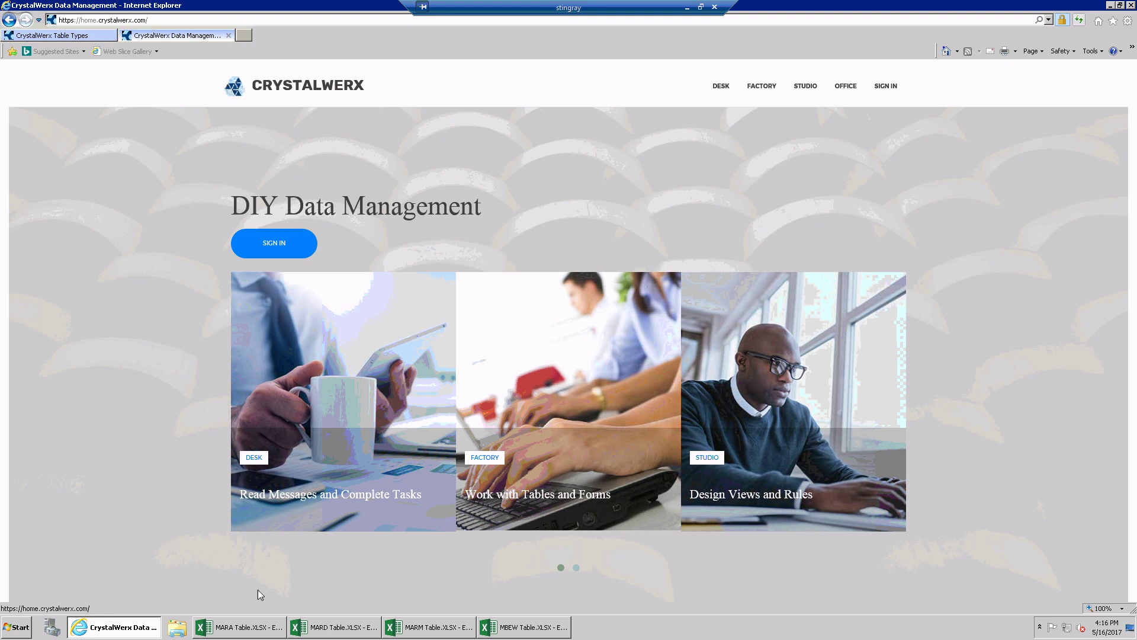
- Check the MARA workbook in Excel, and view the table types and views in CrystalWerx Studio in the browser
left_click(242, 627)
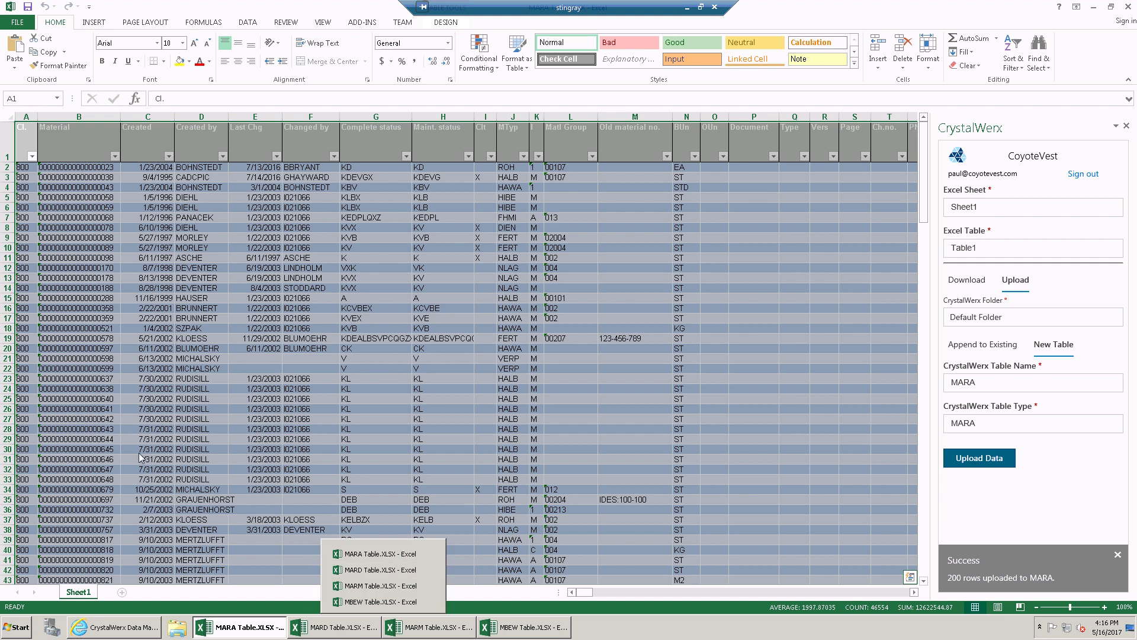
left_click(107, 595)
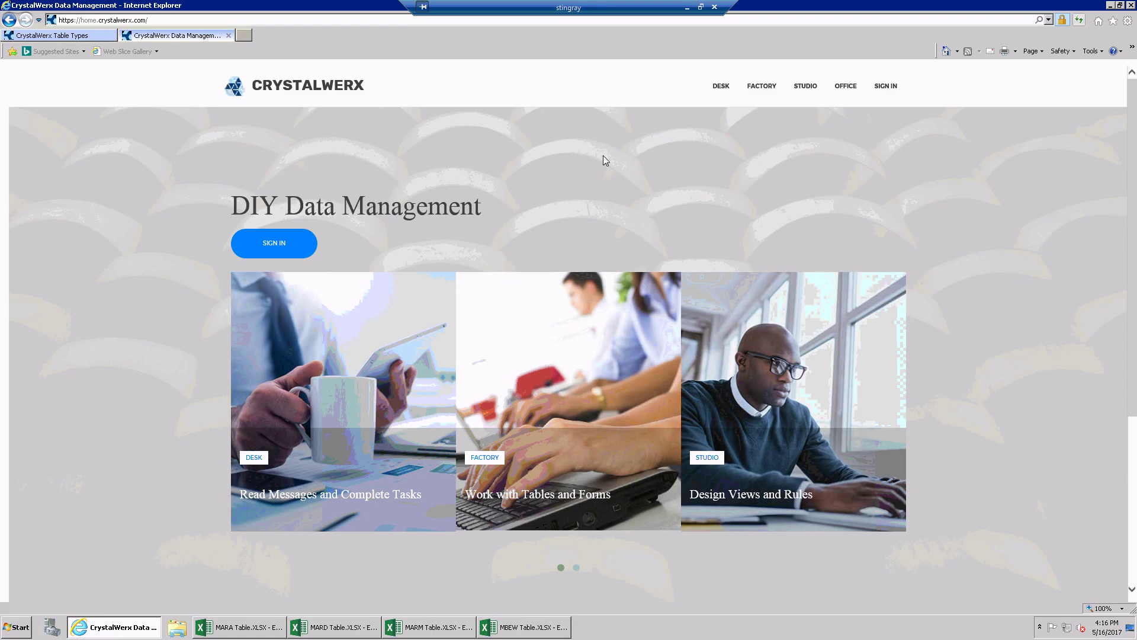
left_click(806, 87)
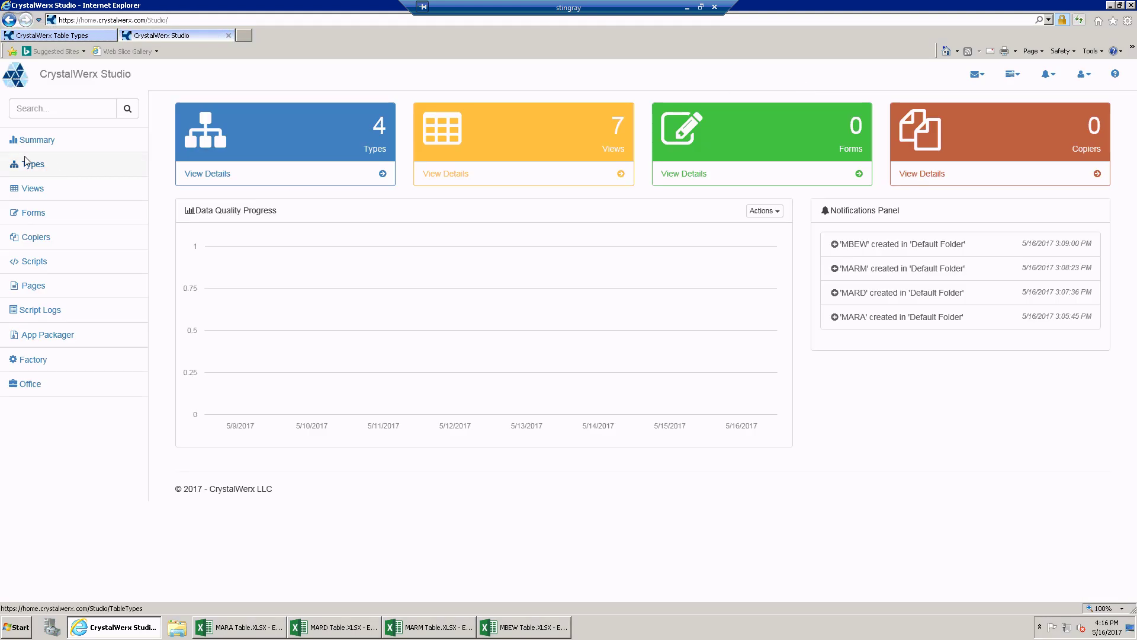
left_click(26, 168)
left_click(43, 195)
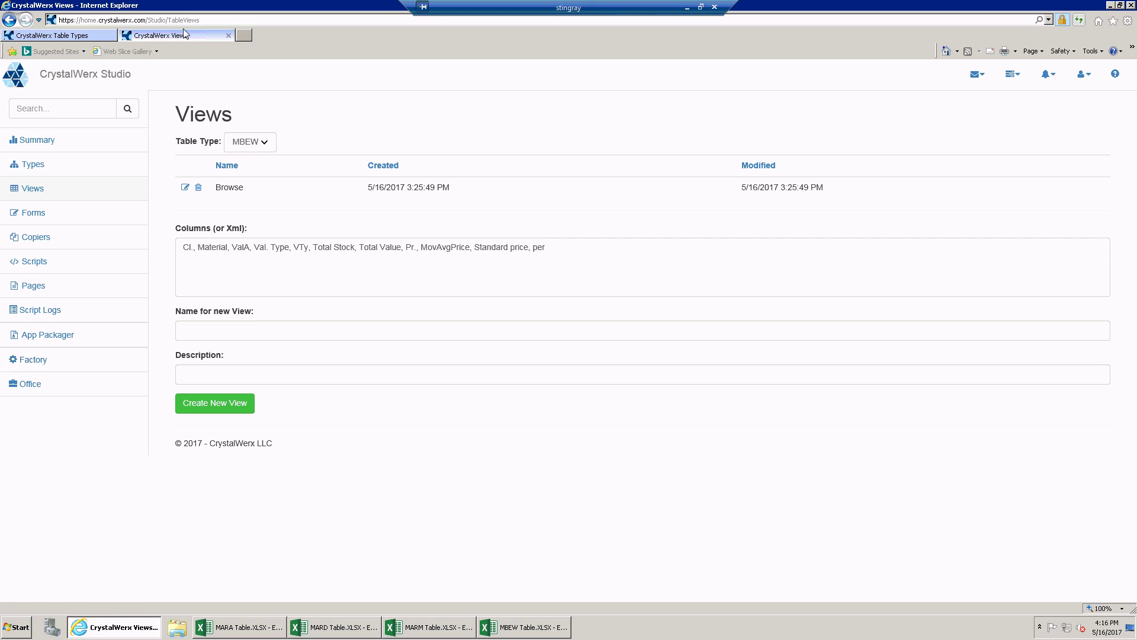
- Open the MBEW table from the Factory's table list
left_click(41, 359)
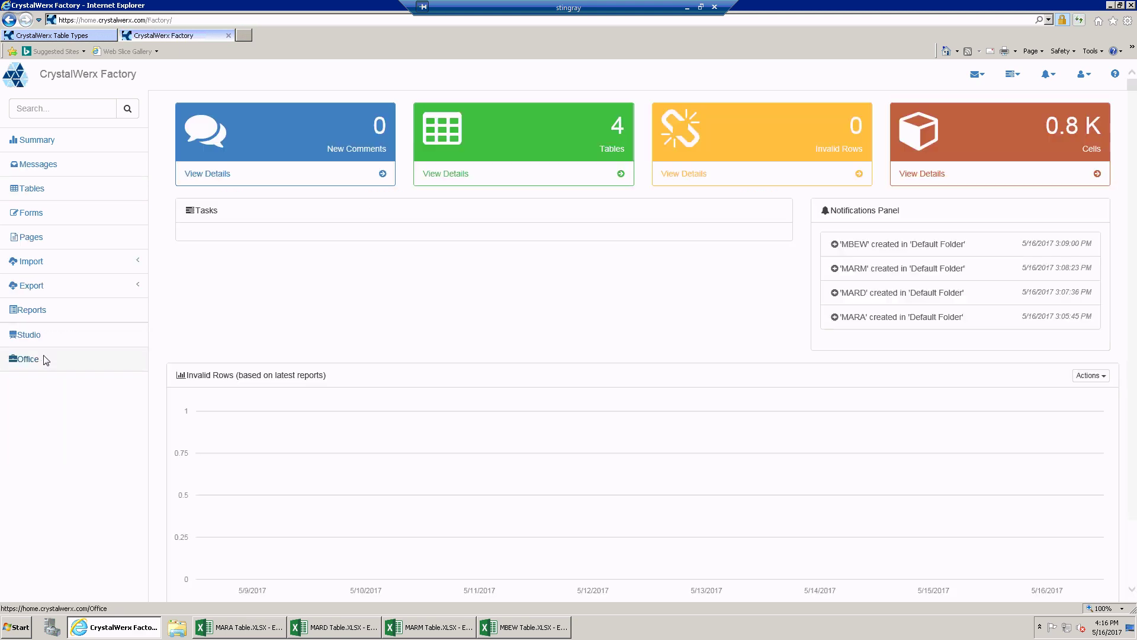
left_click(41, 188)
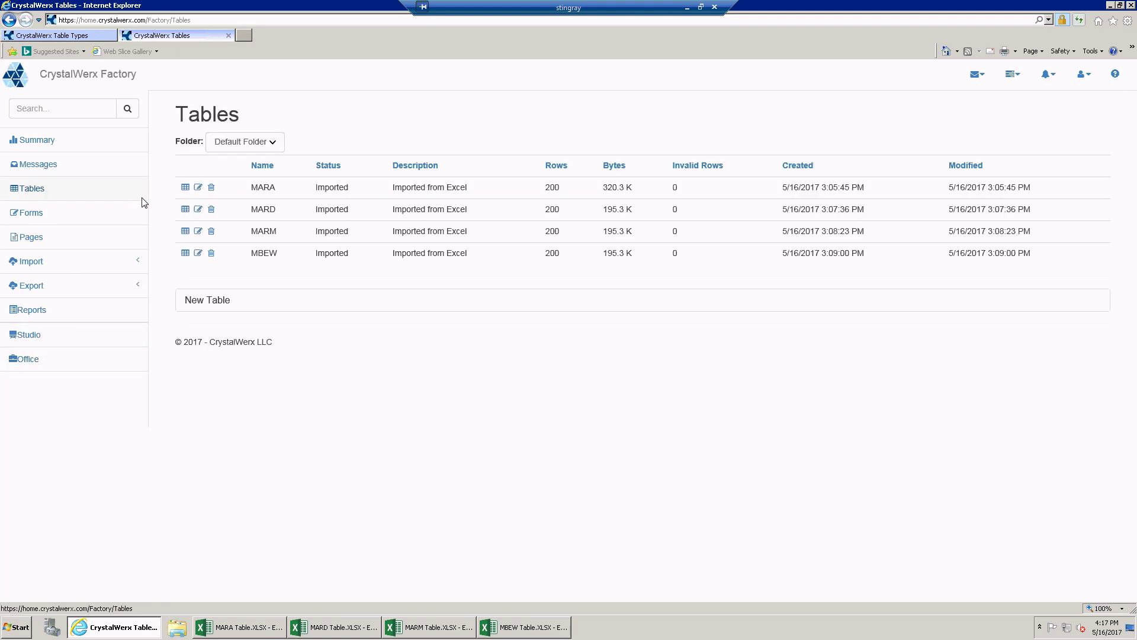
left_click(185, 254)
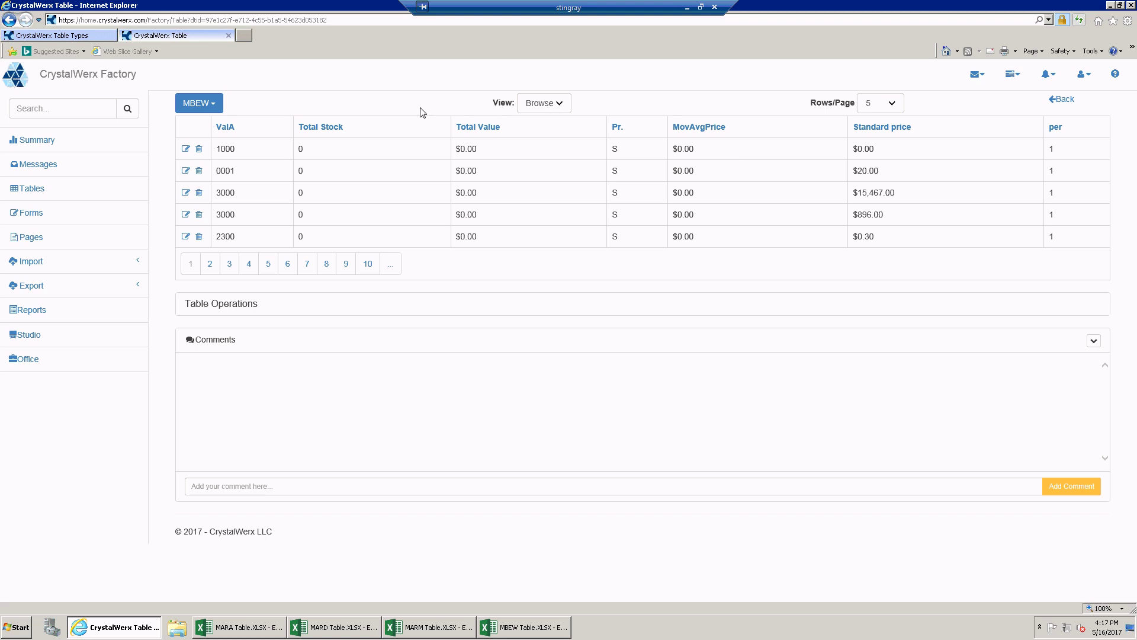
- Set the Total Value of the third row in the MBEW table to 1 and save the row
left_click(185, 194)
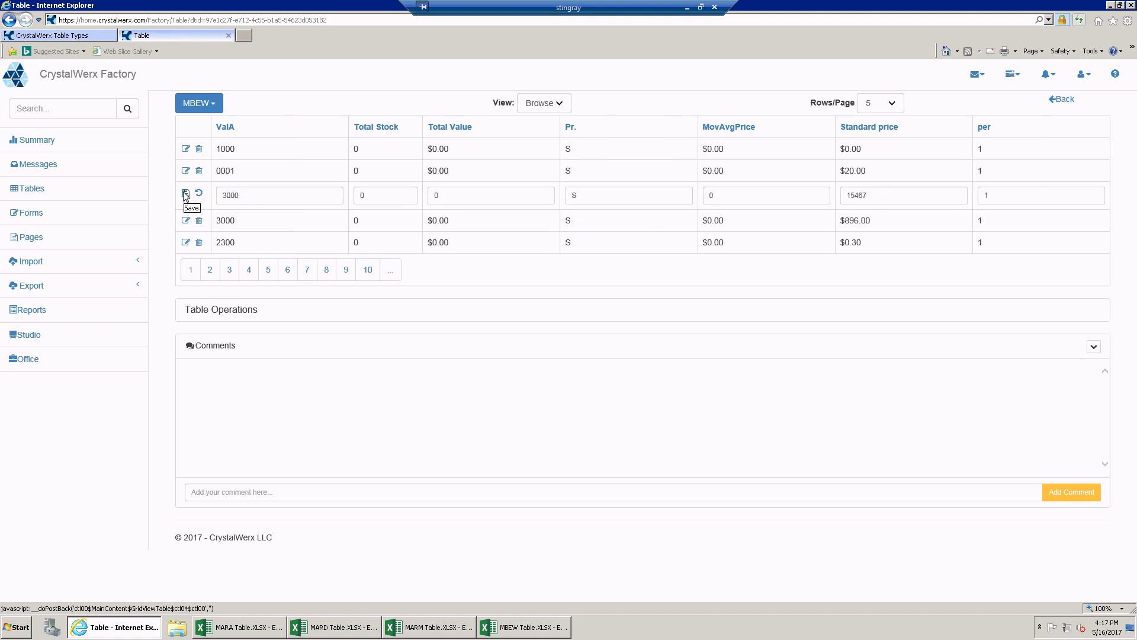
left_click(473, 198)
left_click(604, 202)
left_click(748, 198)
left_click(450, 198)
type("1")
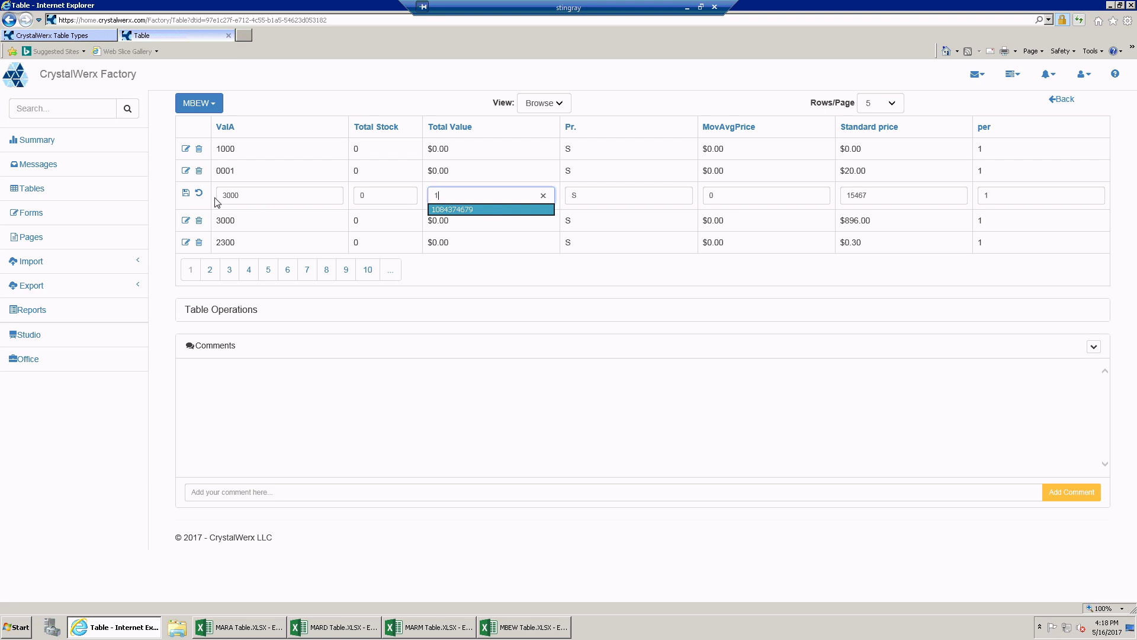
left_click(186, 194)
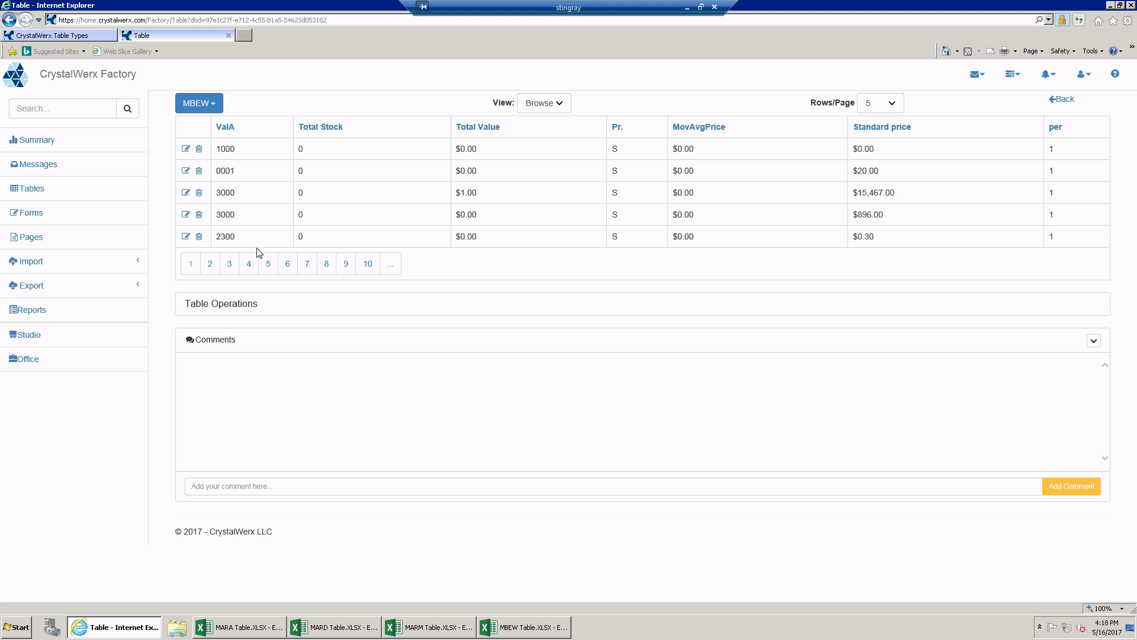
- Go to page 7 of the MBEW table and inspect the fourth row's editable fields, leaving edit mode without saving
left_click(249, 264)
left_click(290, 271)
left_click(308, 270)
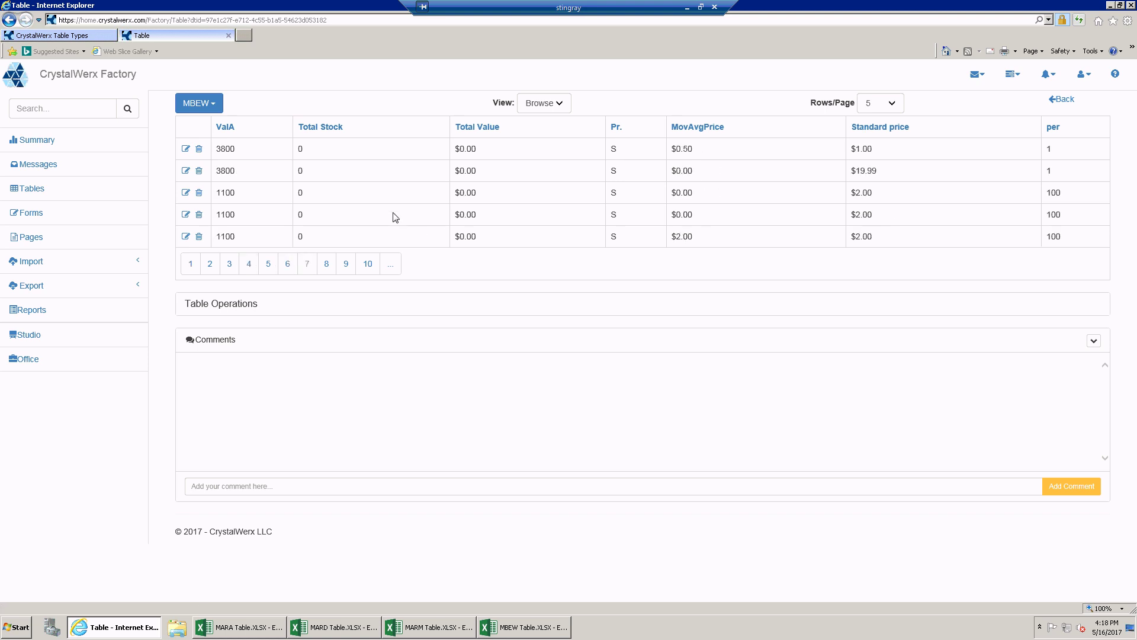
left_click(185, 215)
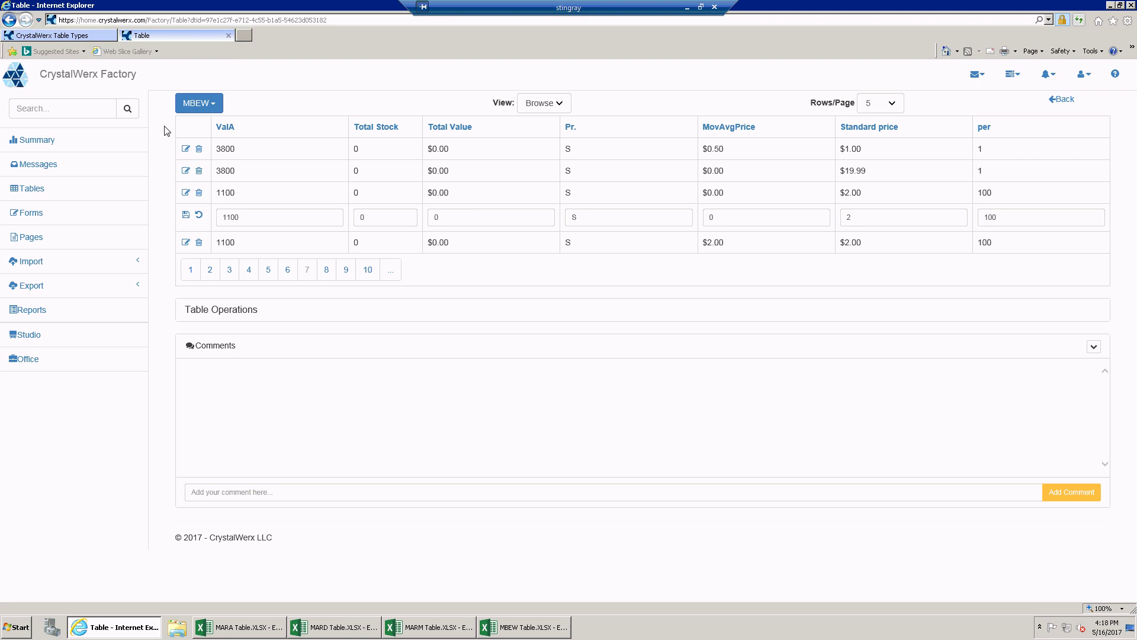
left_click(201, 217)
- Open the Browse view of the MBEW table type for editing in CrystalWerx Studio
left_click(67, 37)
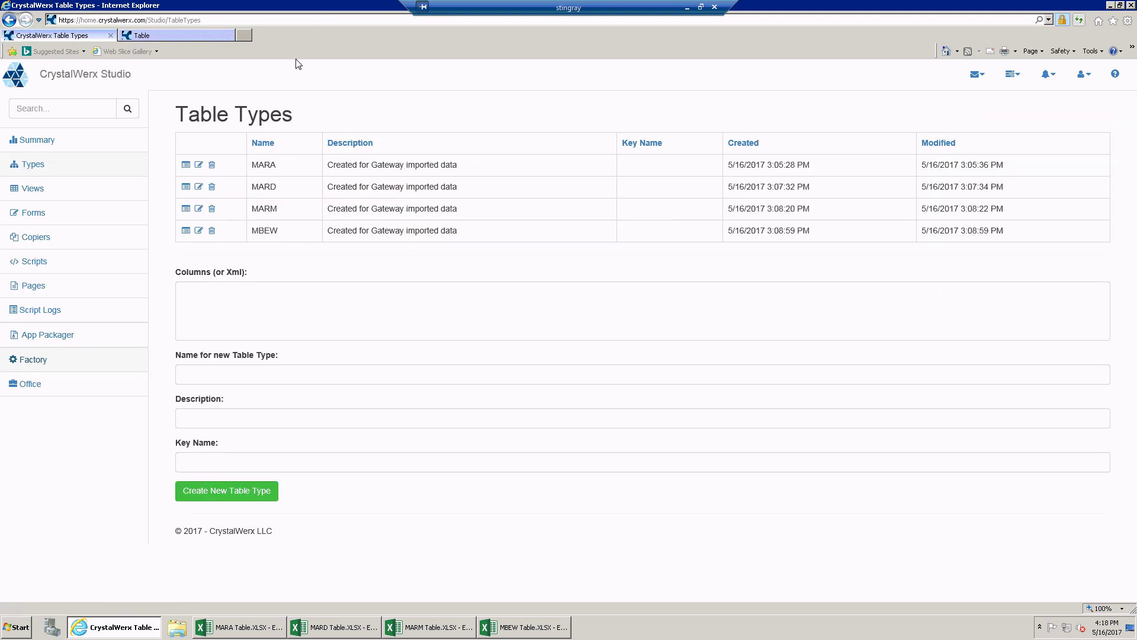
left_click(32, 188)
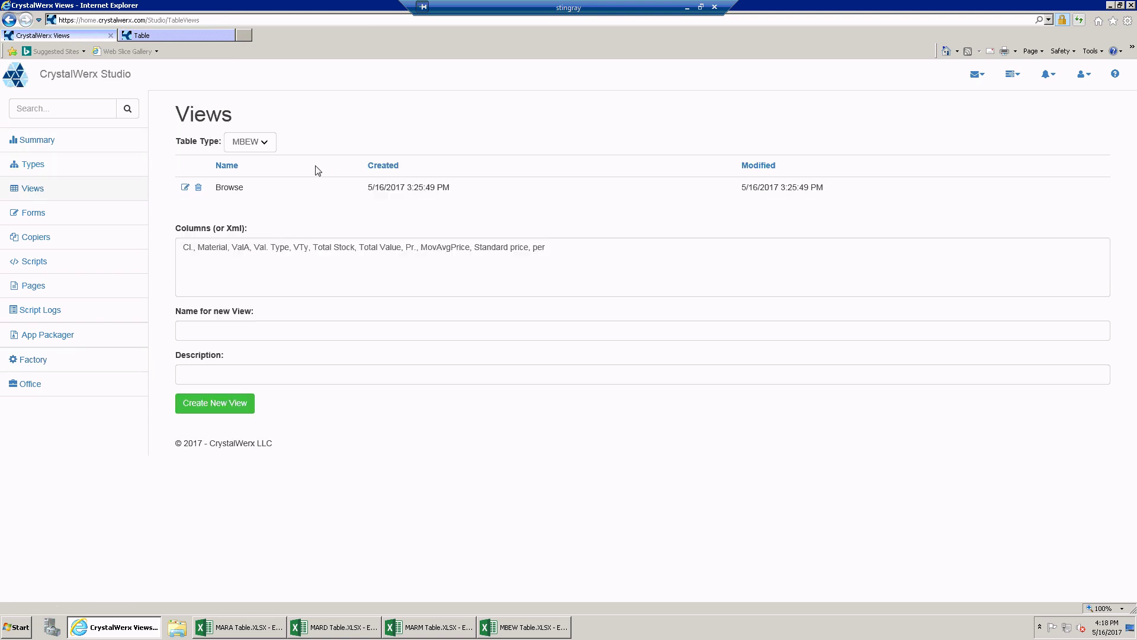
left_click(256, 142)
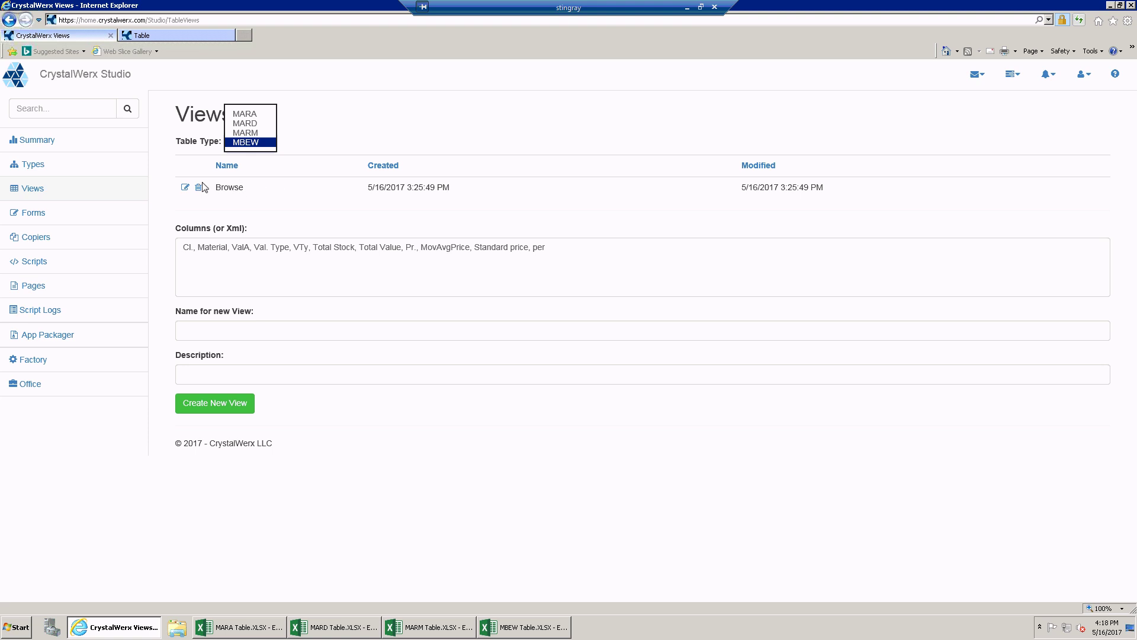
left_click(186, 190)
left_click(185, 188)
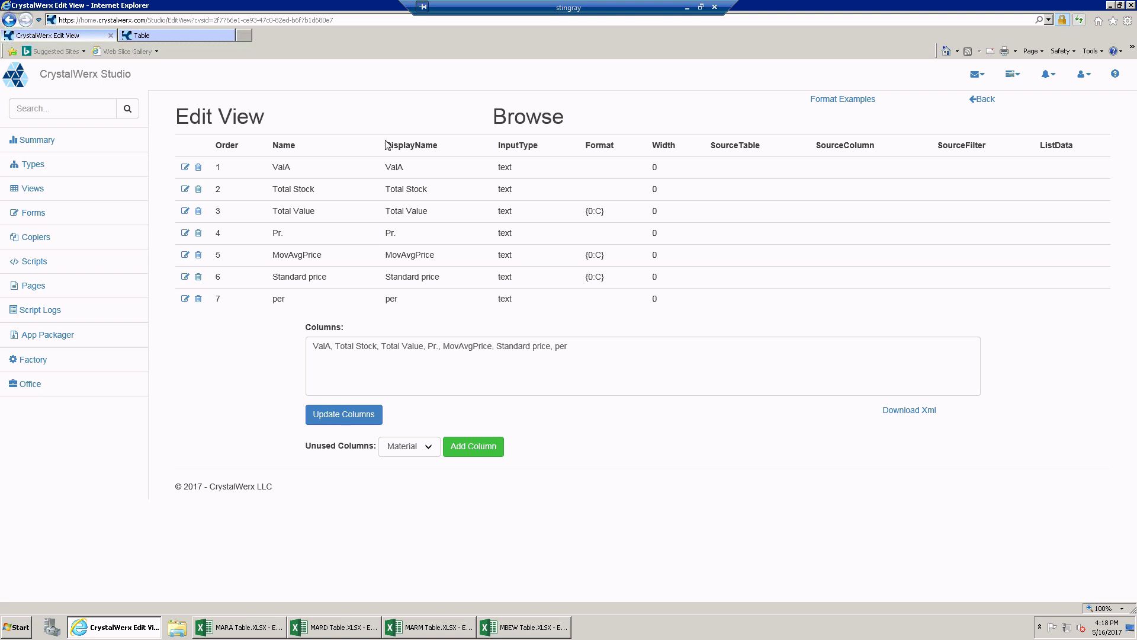
- Set the input type of the ValA and Total Stock columns to Read-Only, saving each row
left_click(185, 168)
left_click(470, 171)
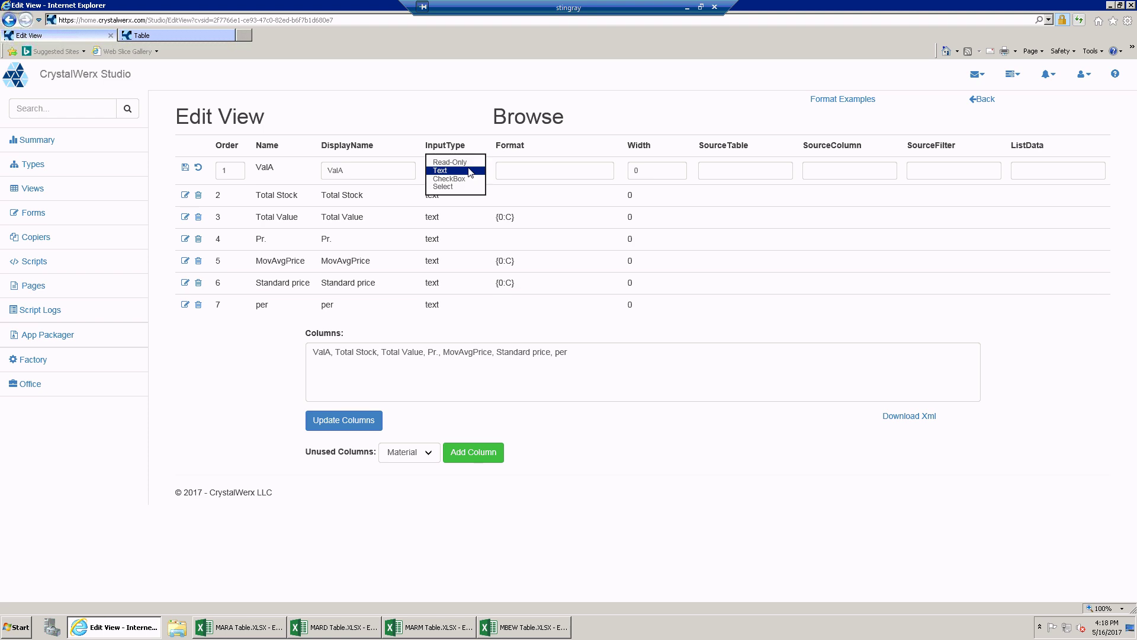
left_click(454, 163)
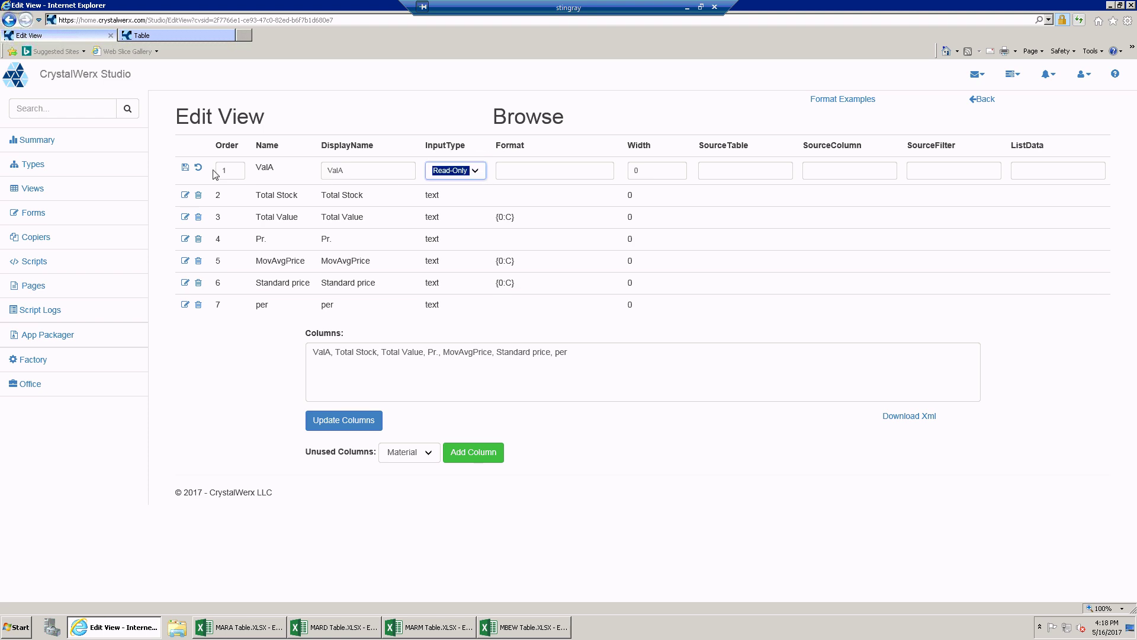
left_click(185, 167)
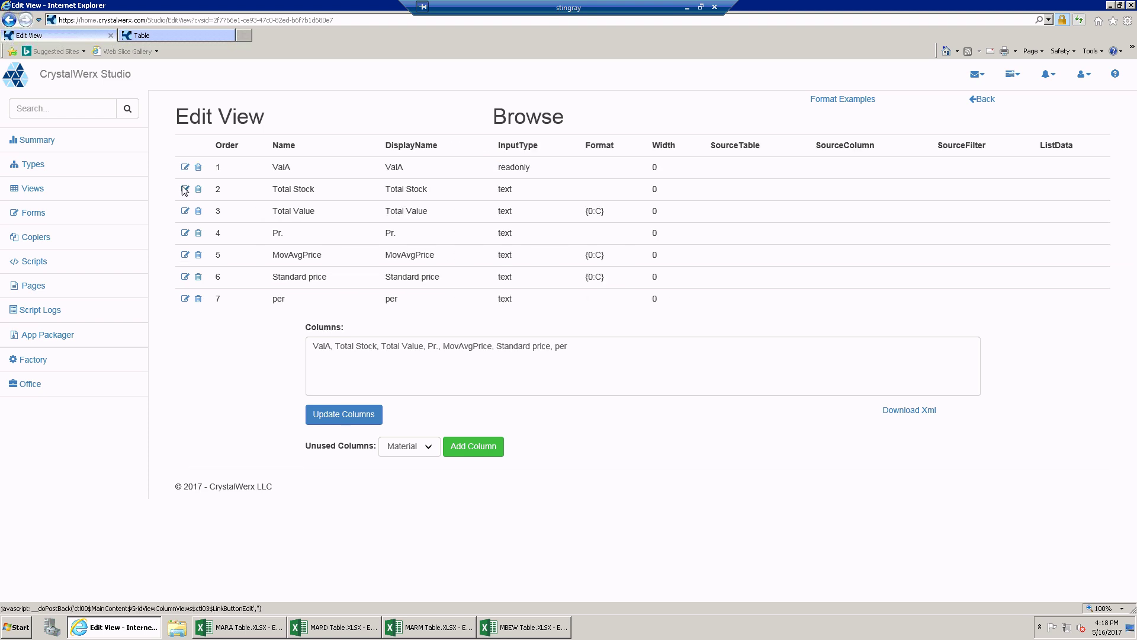
left_click(185, 190)
left_click(470, 194)
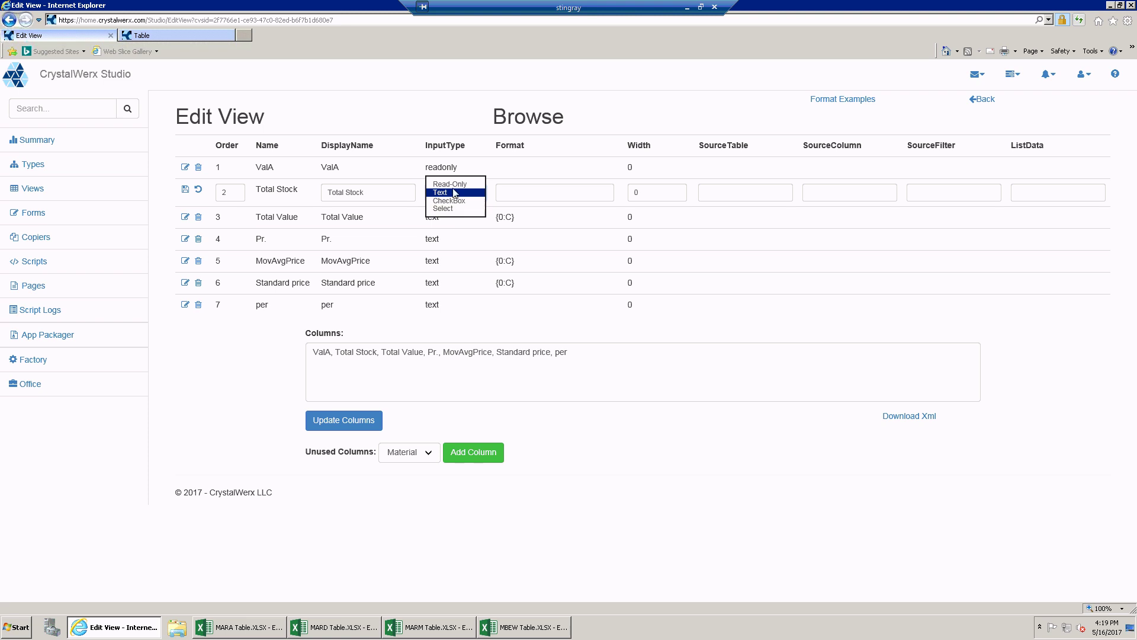
left_click(453, 183)
left_click(185, 189)
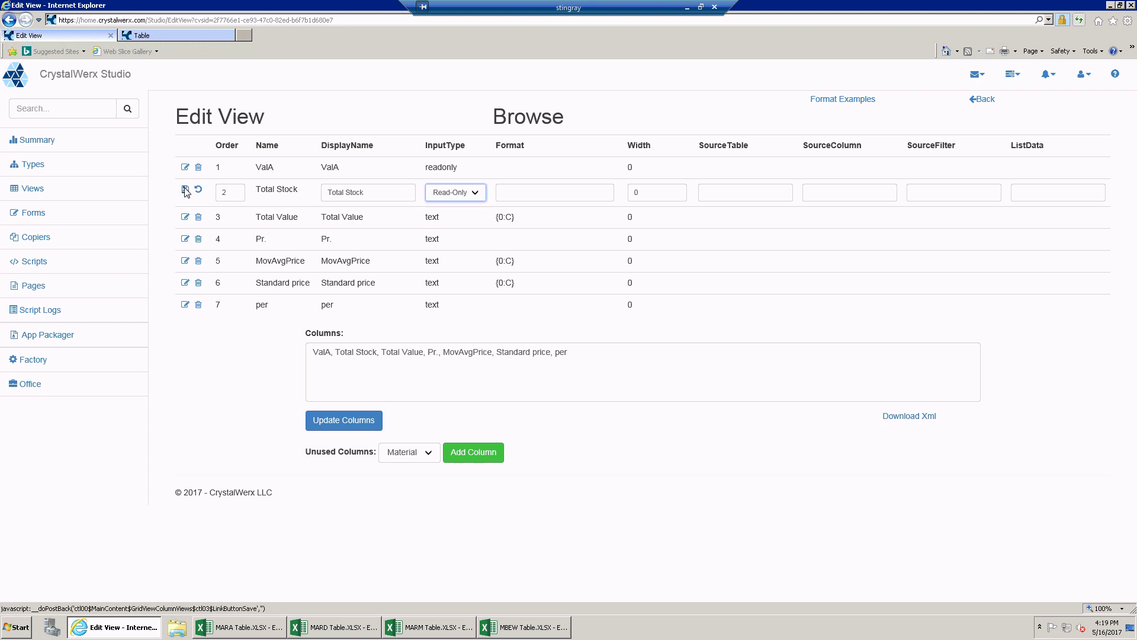
- Set the input type of the Total Value and Pr. columns to Read-Only, saving each row
left_click(185, 211)
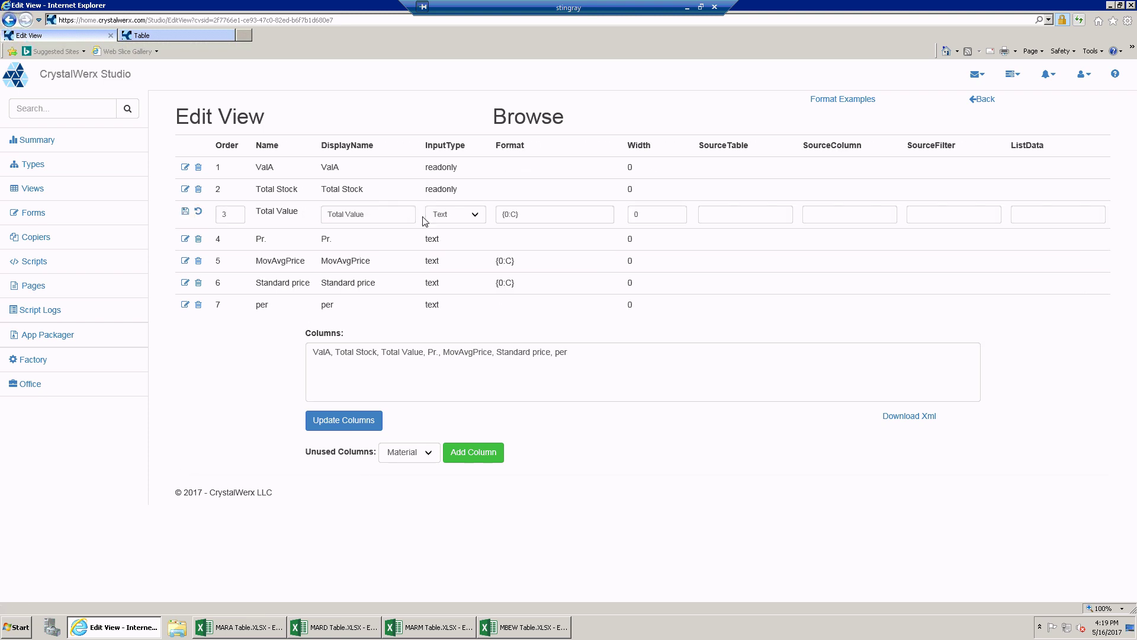
left_click(432, 217)
left_click(454, 205)
left_click(185, 211)
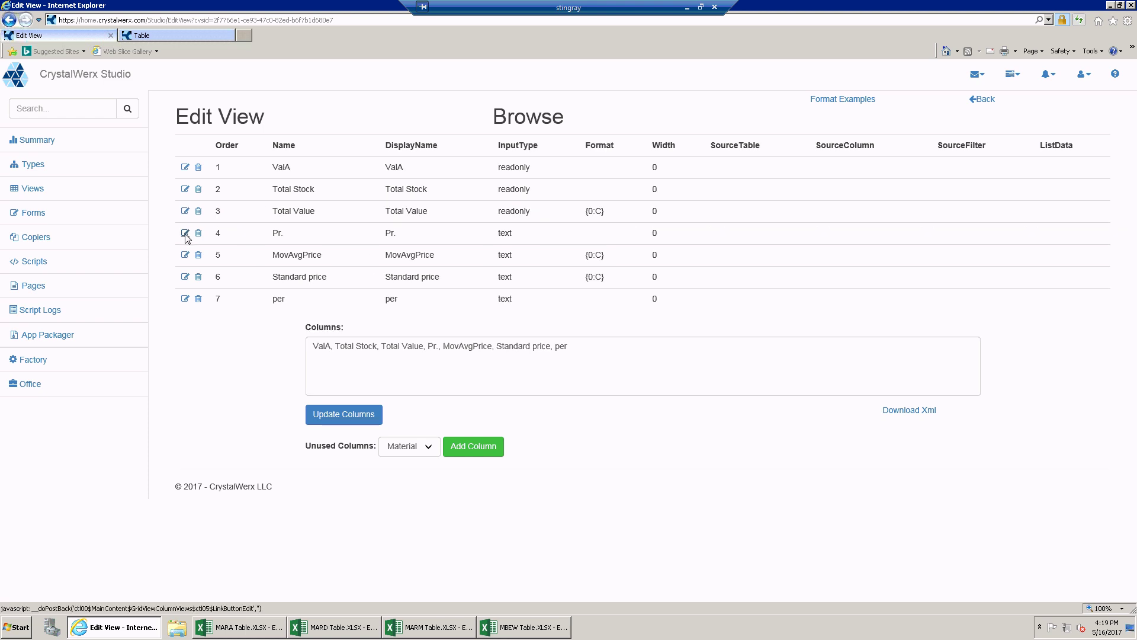
left_click(185, 233)
left_click(462, 240)
left_click(451, 224)
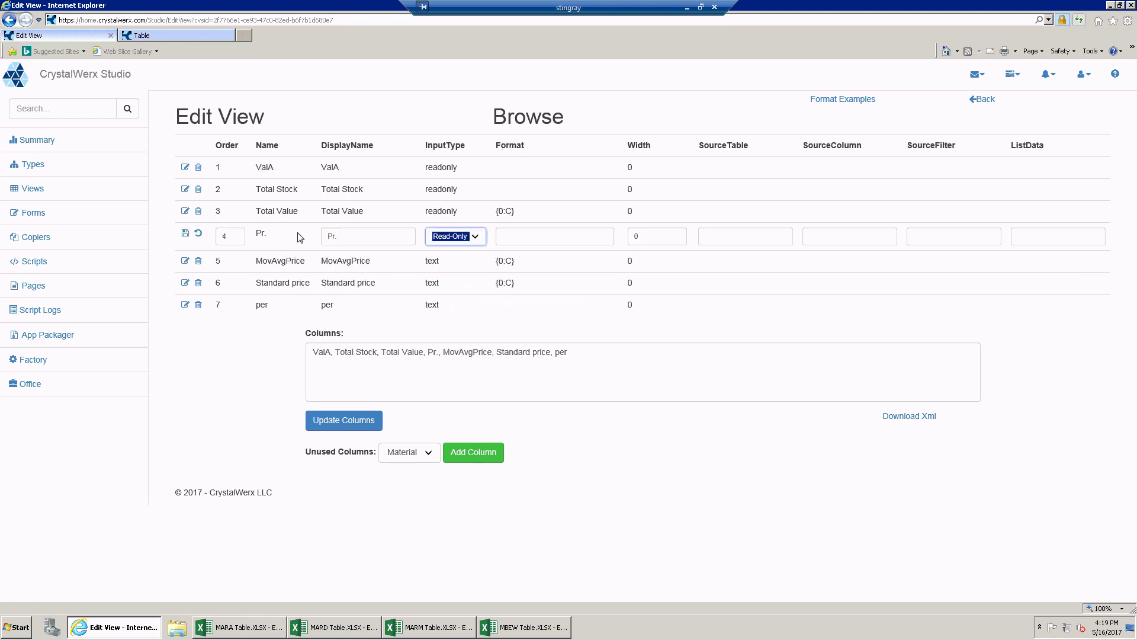
left_click(185, 234)
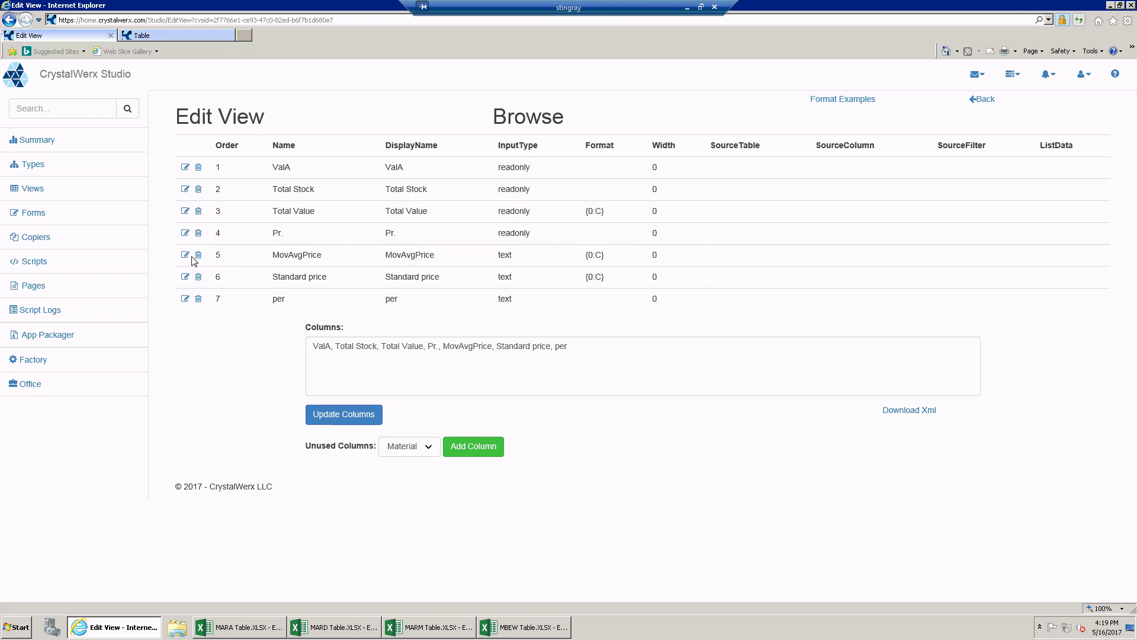
- Set the input type of the MovAvgPrice and Standard price columns to Read-Only, saving each row
left_click(185, 255)
left_click(460, 262)
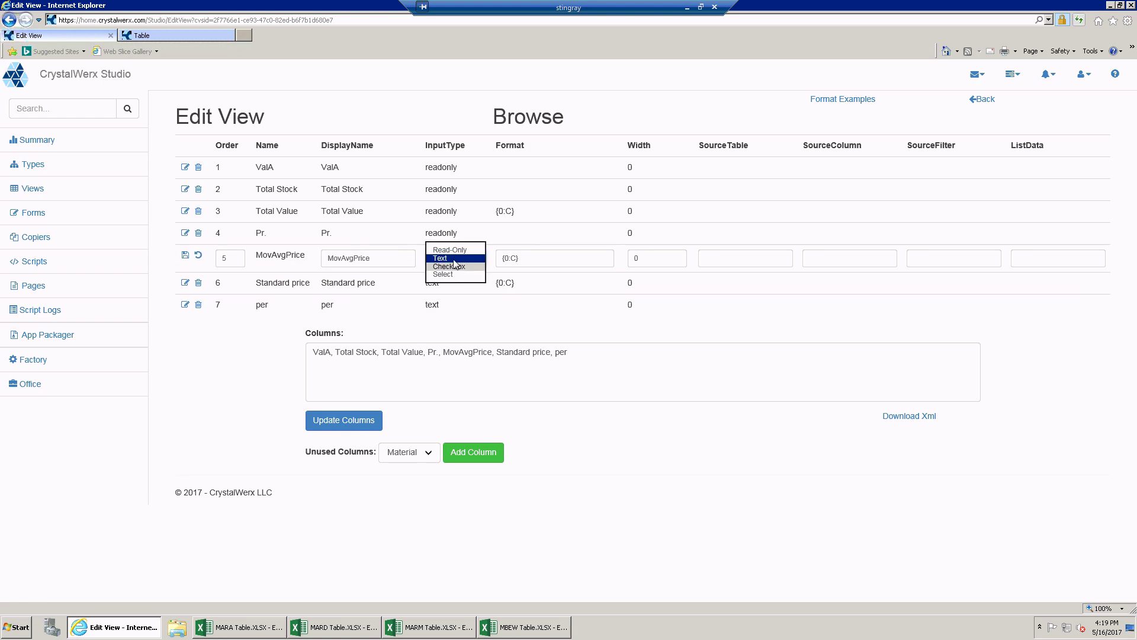
left_click(450, 249)
left_click(188, 258)
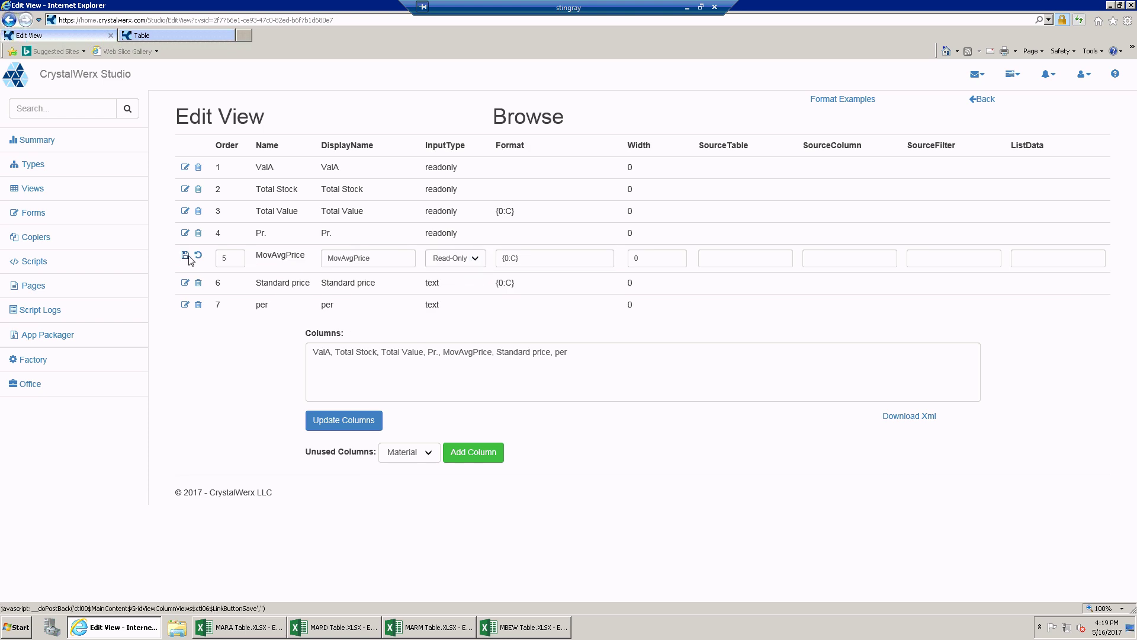
left_click(185, 277)
left_click(457, 282)
left_click(451, 272)
left_click(185, 277)
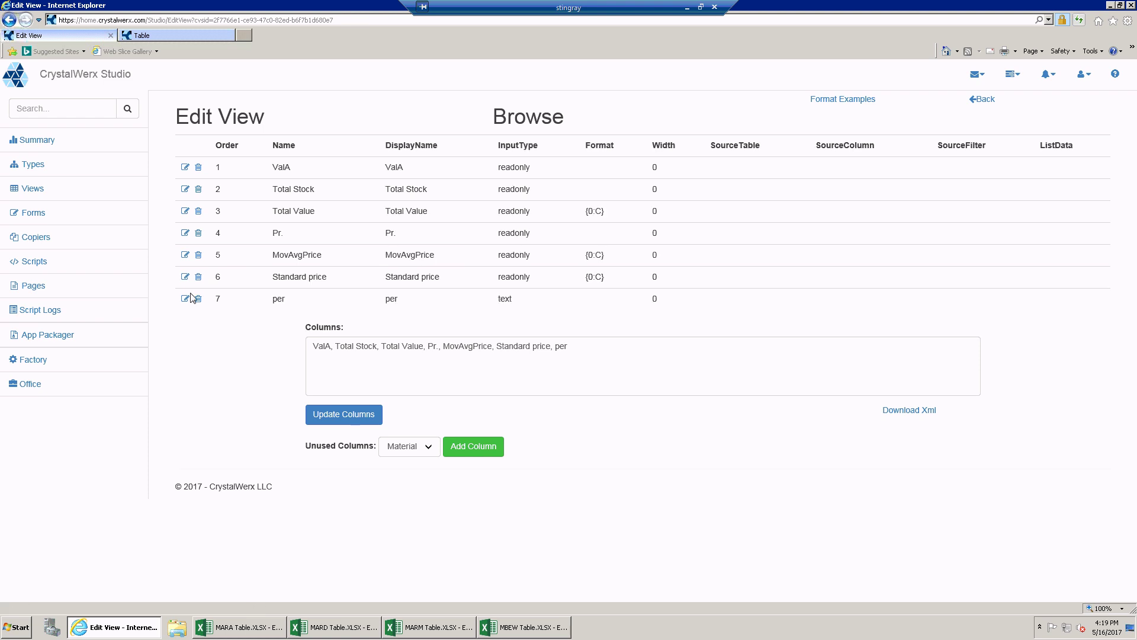
- Set the per column's input type to Read-Only, save it, and return to the list of views
left_click(192, 298)
left_click(457, 303)
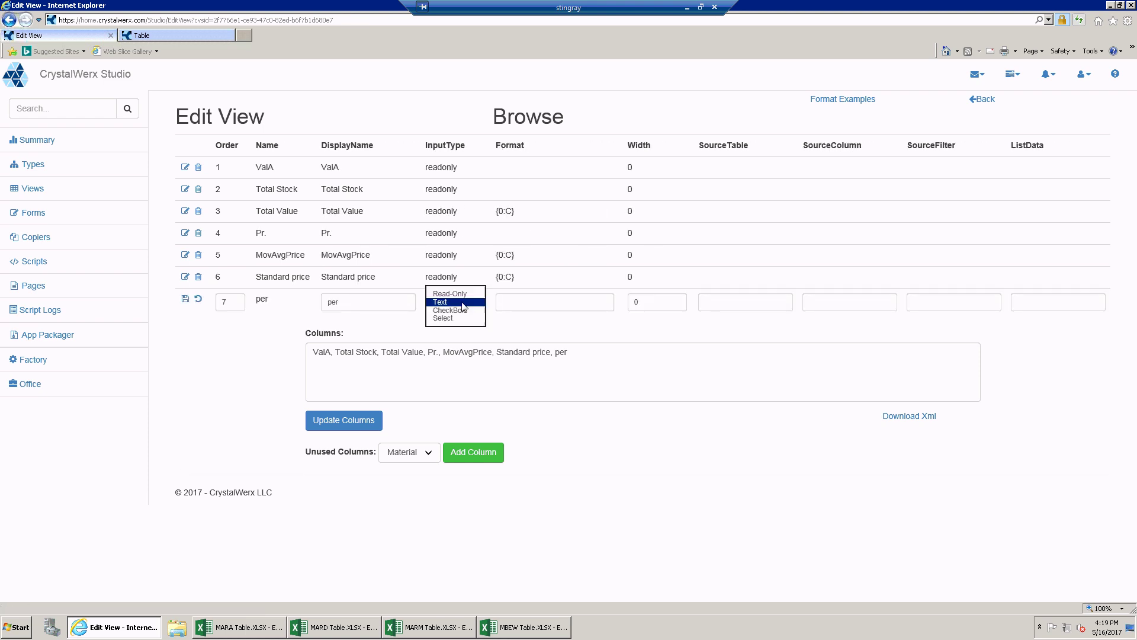
left_click(461, 294)
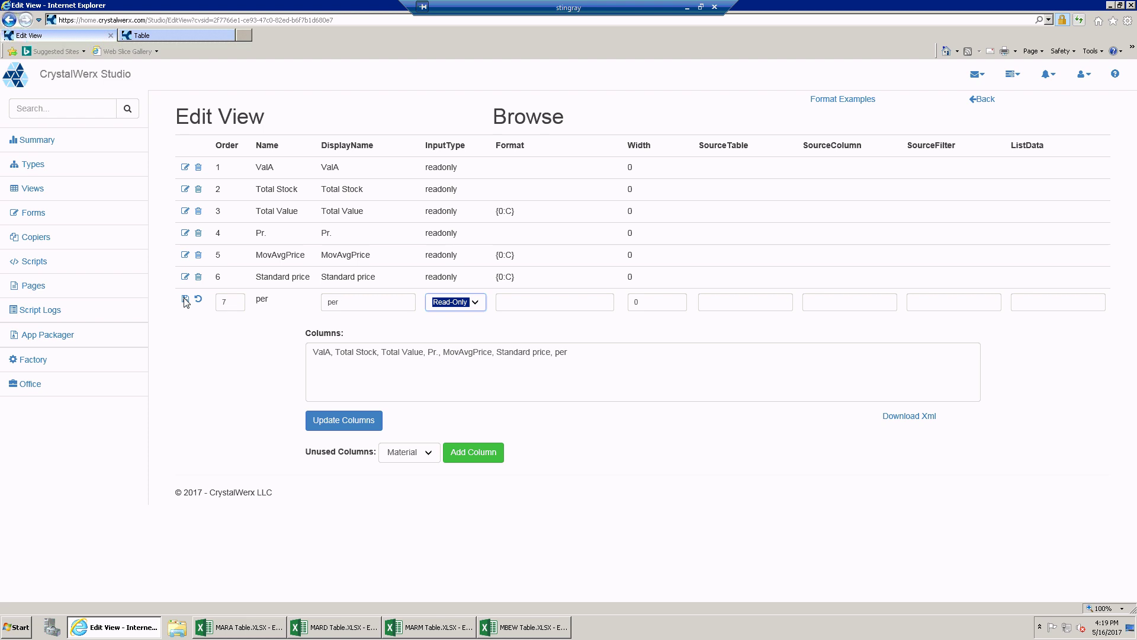
left_click(185, 298)
left_click(982, 98)
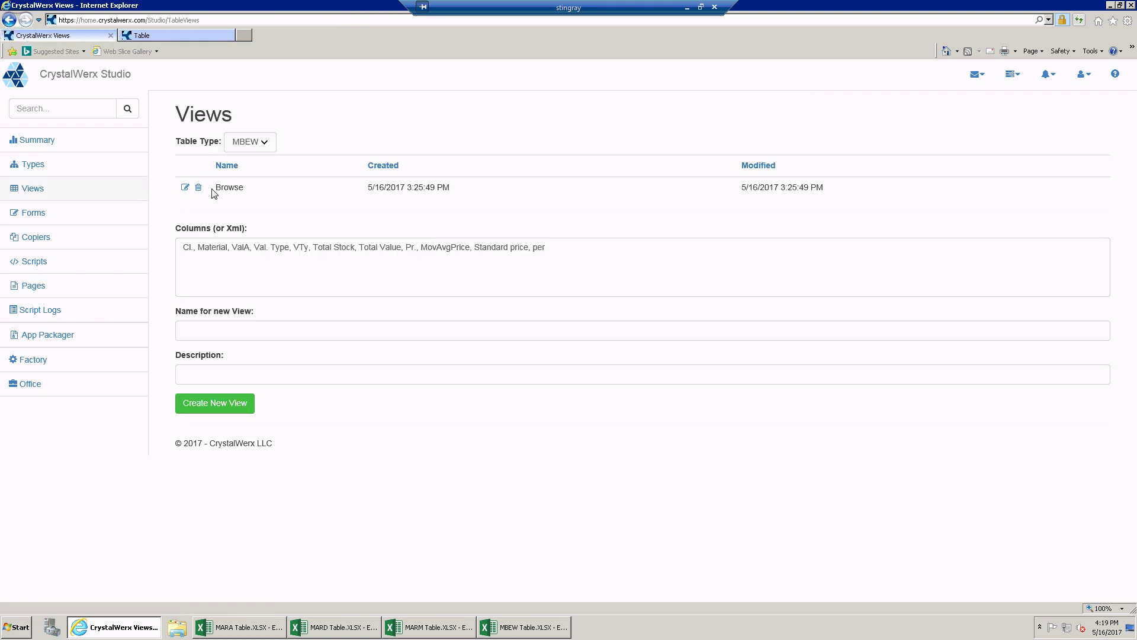
- Look at the views defined for the MARM table type, and return to those of MBEW
left_click(261, 147)
left_click(255, 137)
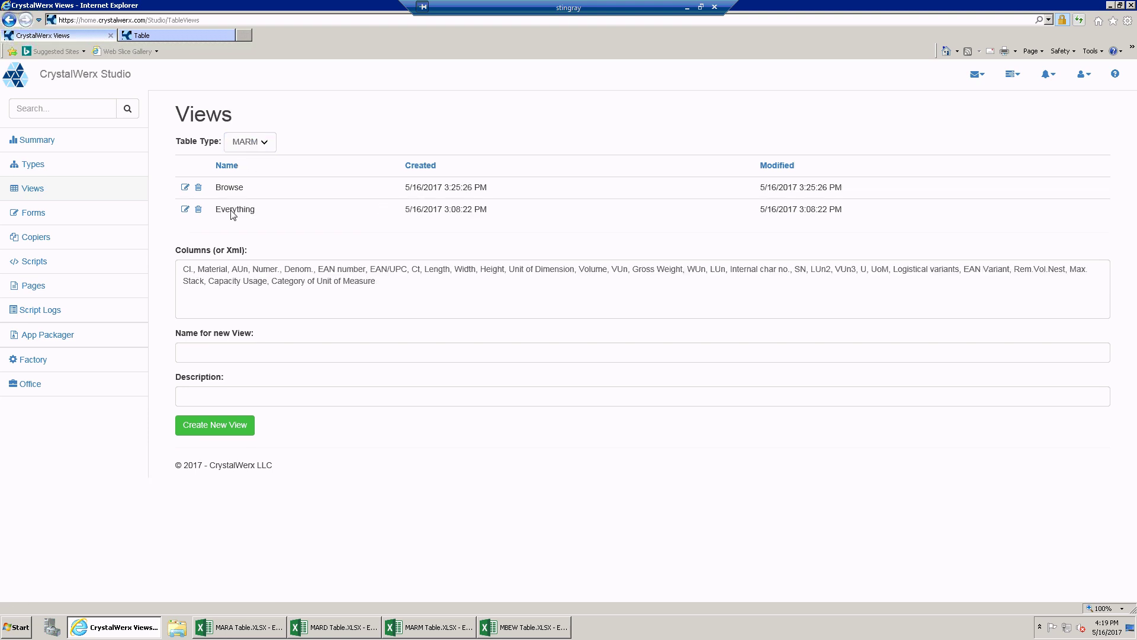
left_click(267, 147)
left_click(261, 152)
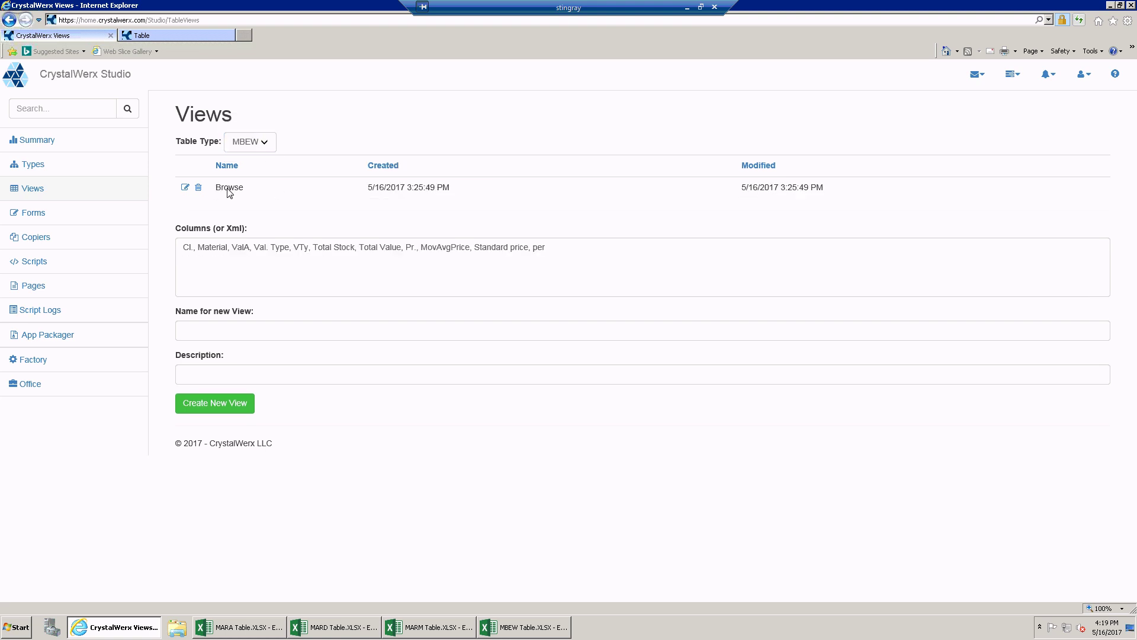
- Reopen the MBEW table in the Factory from the table list to reload its Browse view
left_click(141, 37)
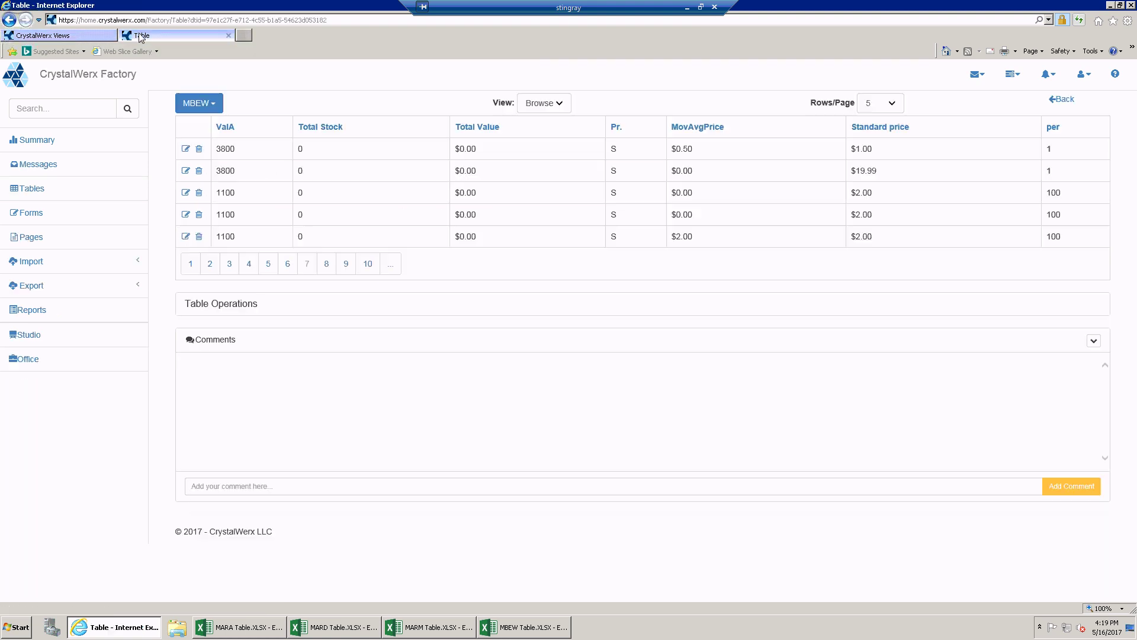
left_click(1062, 99)
left_click(185, 253)
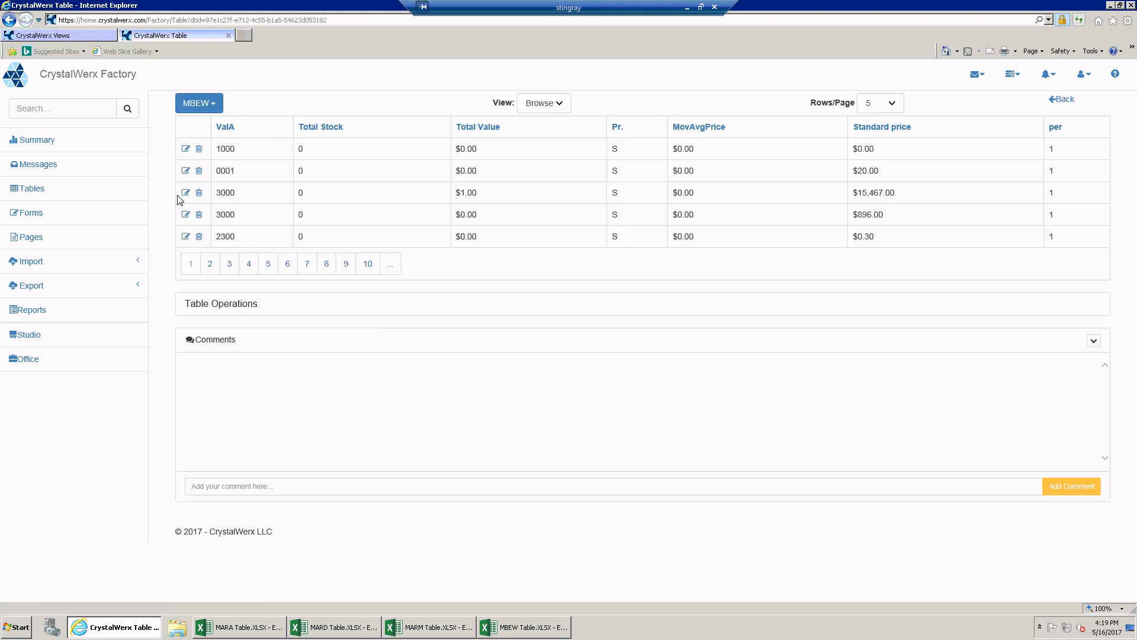
- Open the last two rows of MBEW's Browse view for editing to check their columns, cancel the edit, and return to the Studio
left_click(186, 214)
left_click(185, 237)
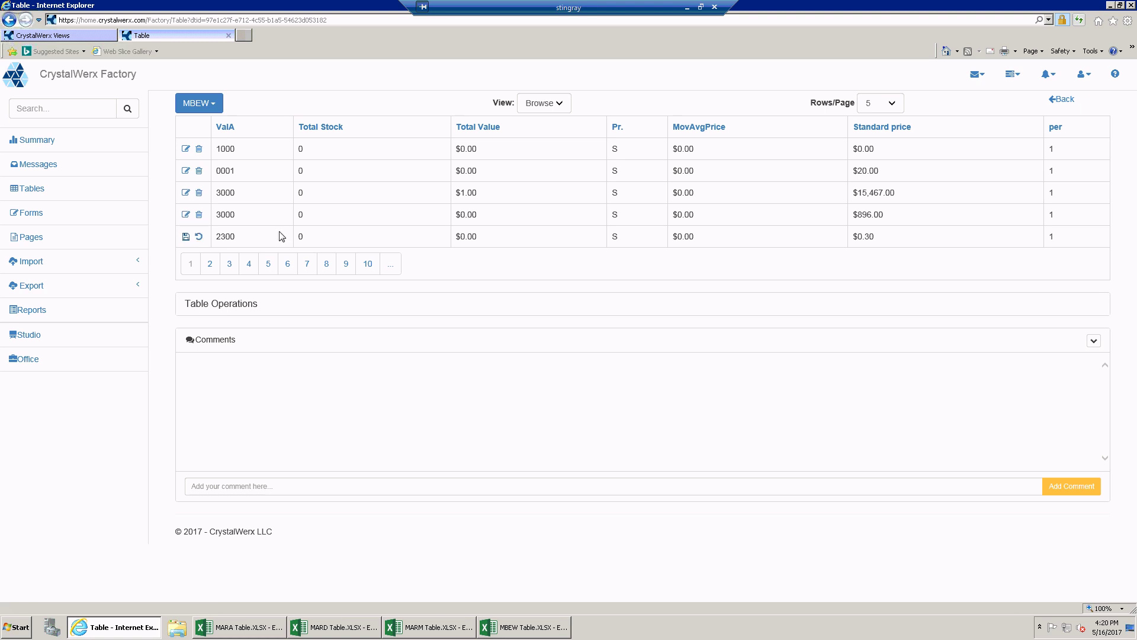
left_click(565, 105)
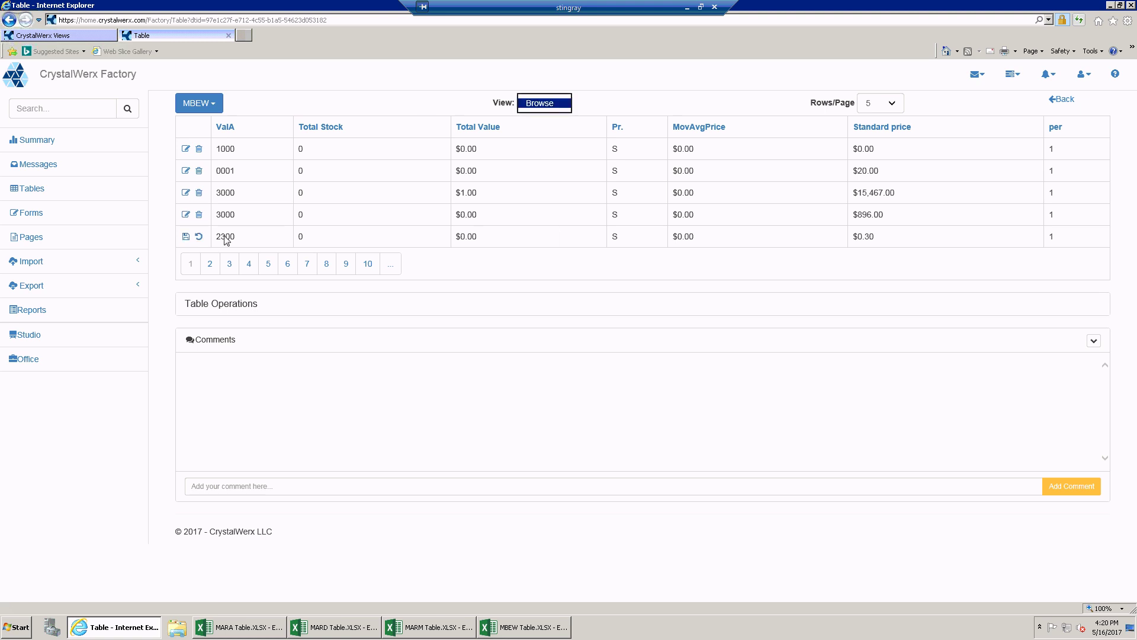
left_click(186, 215)
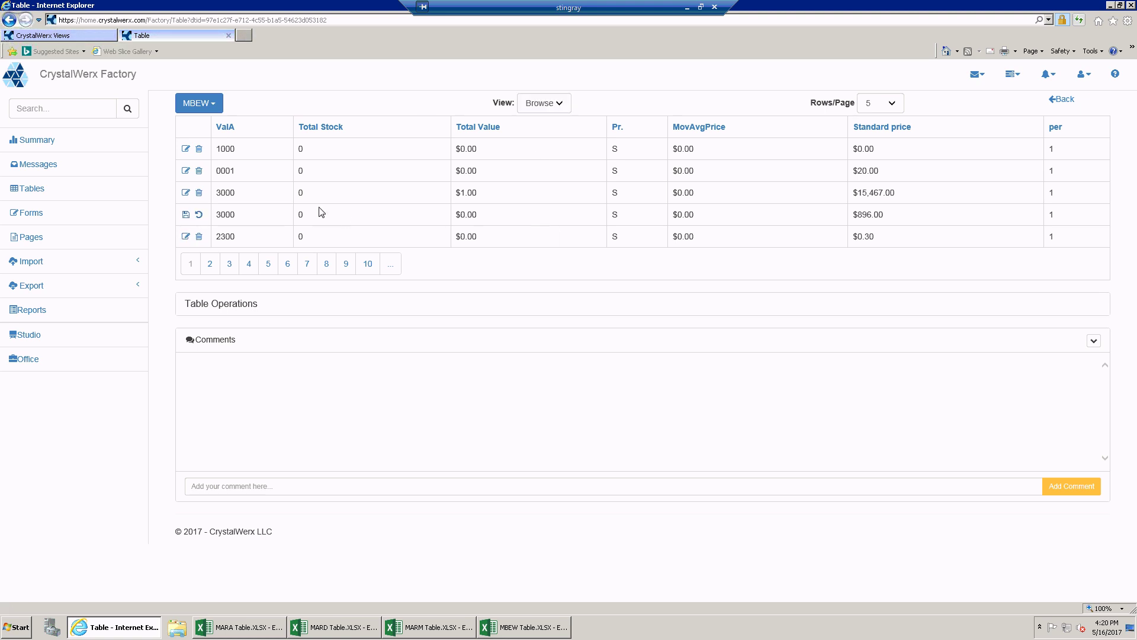
left_click(199, 214)
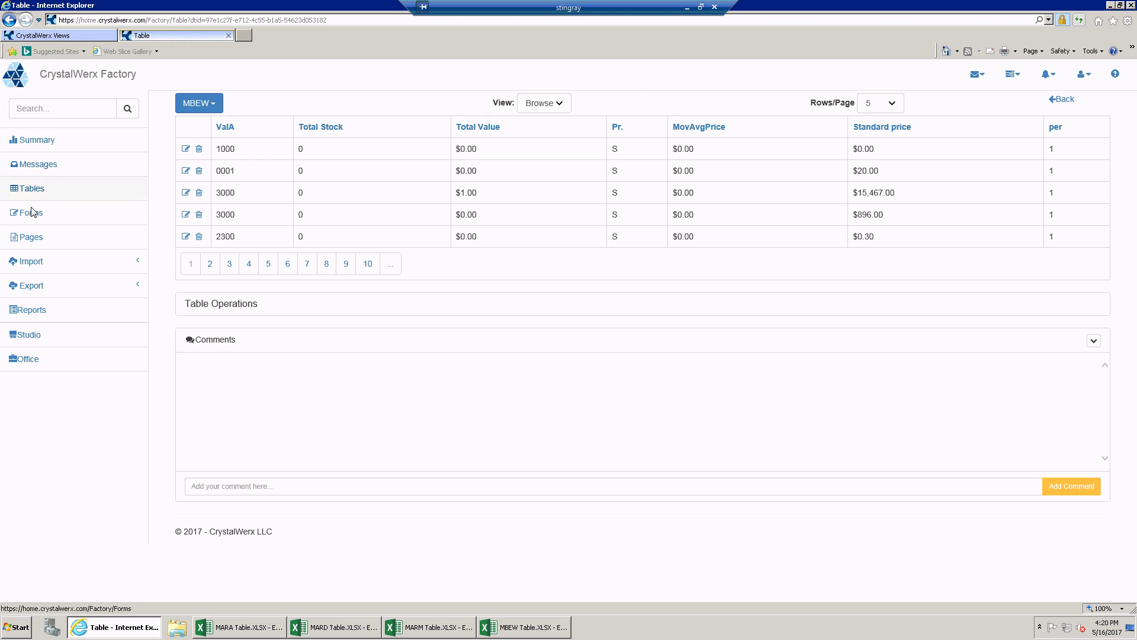
left_click(98, 37)
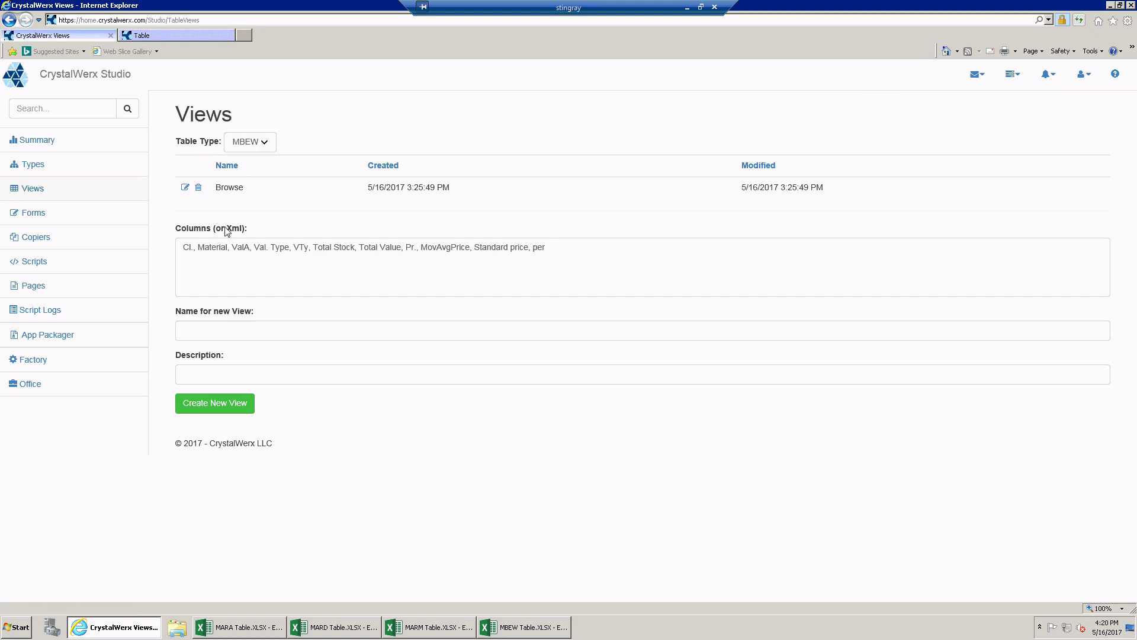
- Copy the column list from the MBEW table type's Browse view
left_click_drag(575, 252, 180, 252)
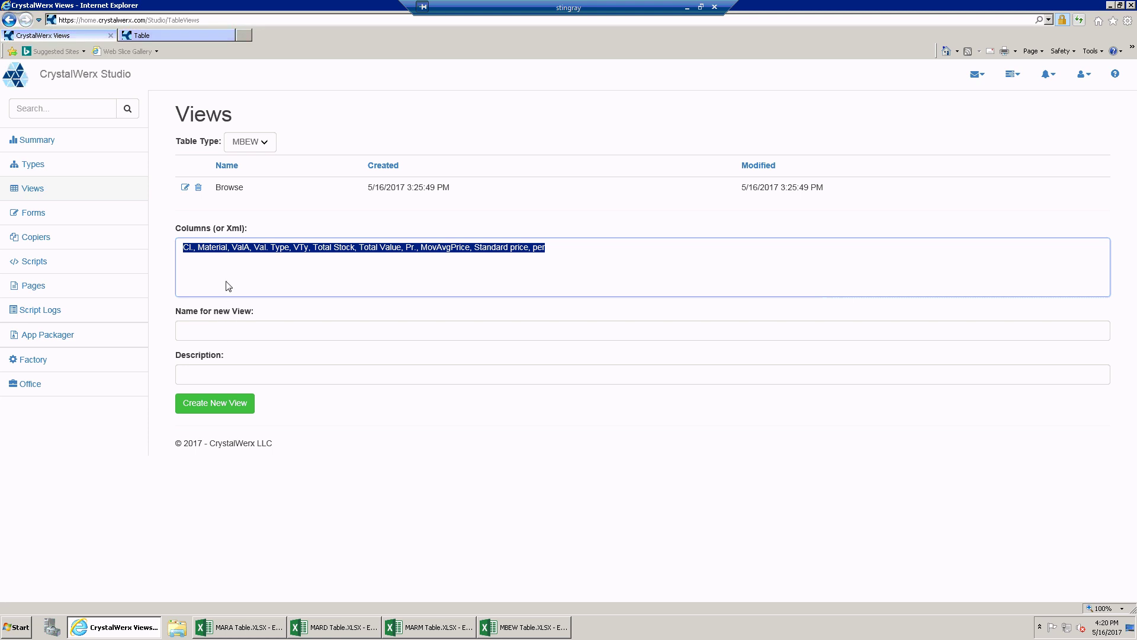
left_click(186, 188)
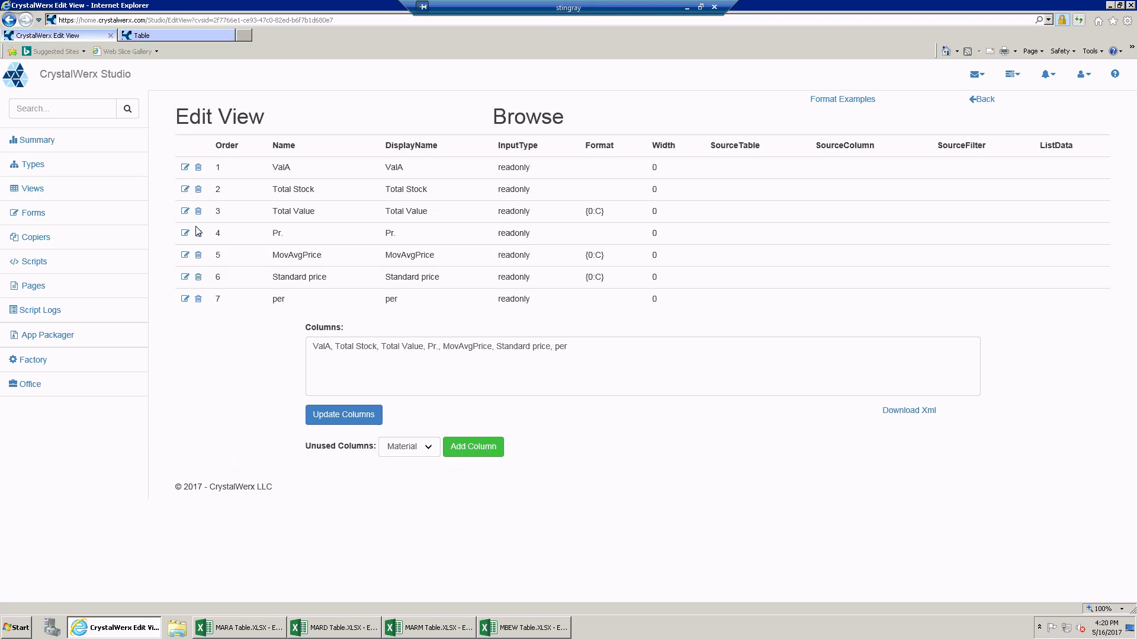
left_click(328, 346)
left_click_drag(609, 350, 307, 346)
key("ctrl+c")
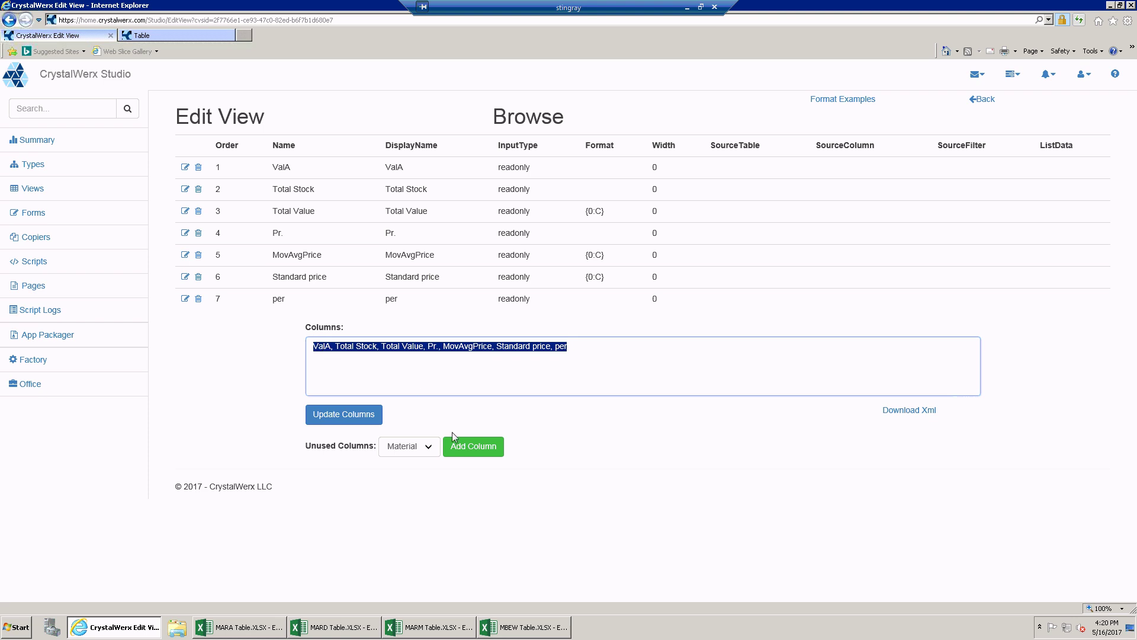
- Return to the list of views, replace the new view's columns with the copied list, and name it Edit
left_click(982, 99)
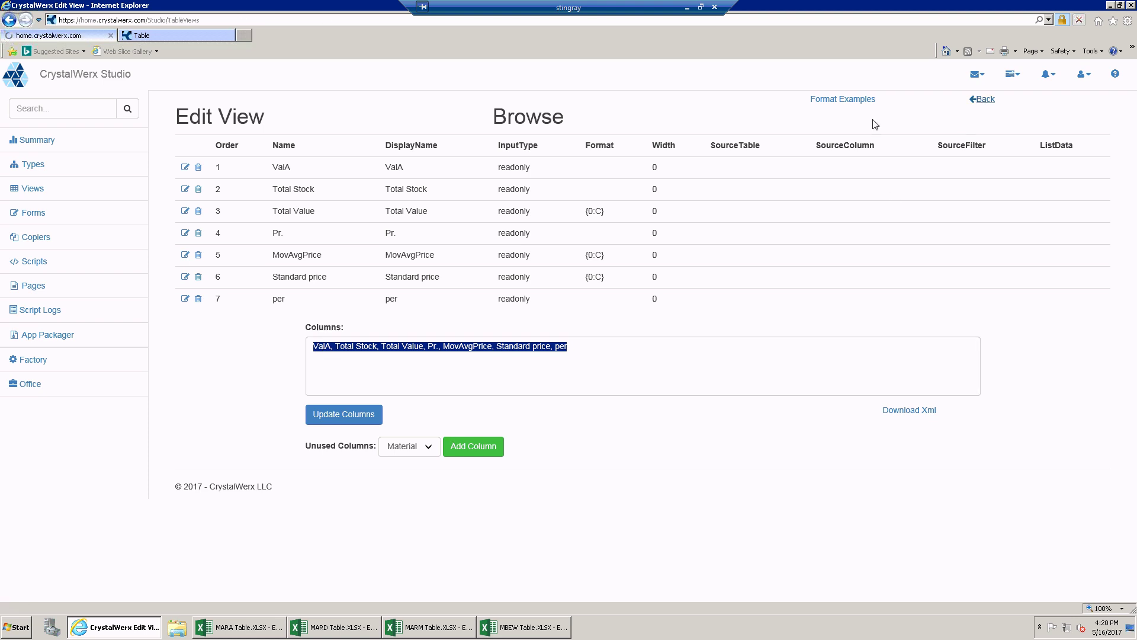
left_click(323, 268)
left_click_drag(573, 266, 175, 245)
key("ctrl+v")
left_click(220, 333)
type("Edit")
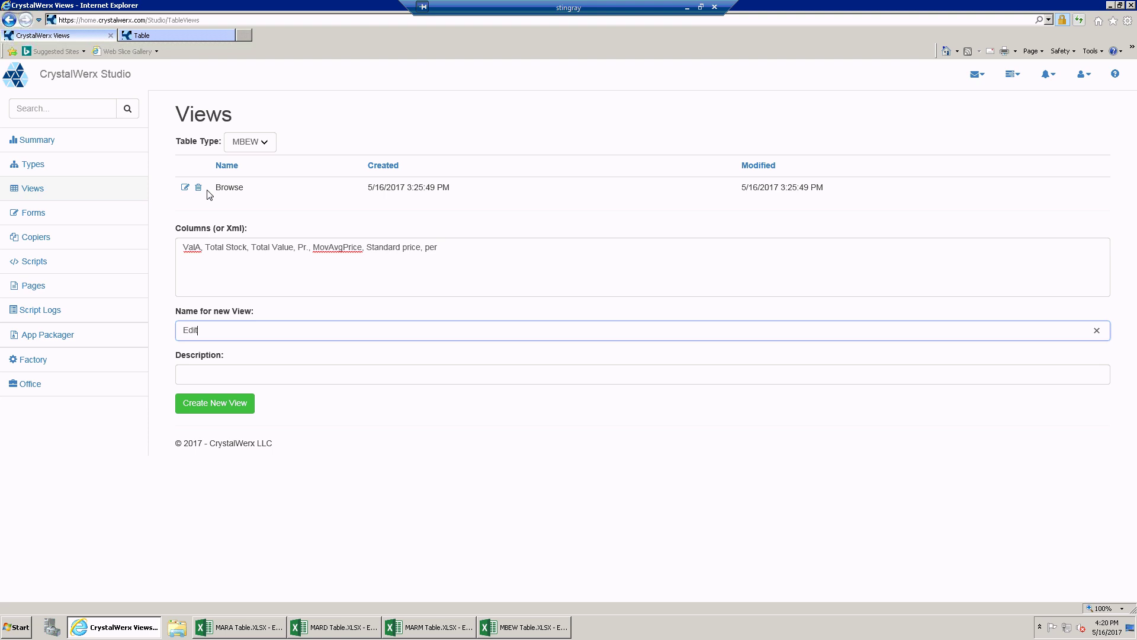
- Download the Browse view's XML definition as view.xml and show the file in its download folder
left_click(185, 189)
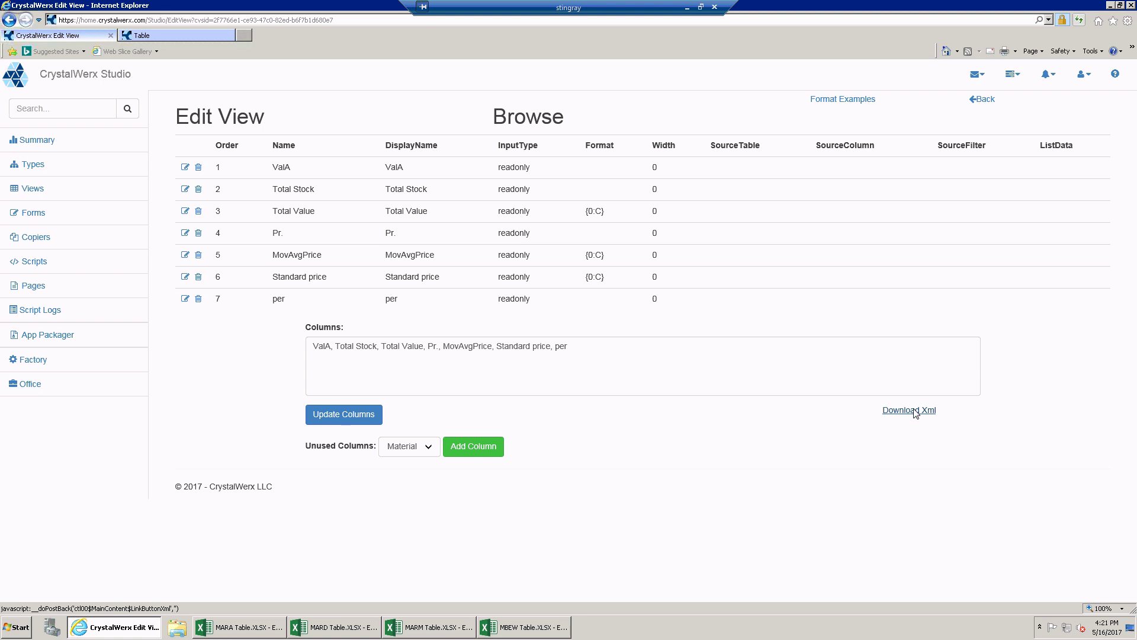
left_click(912, 411)
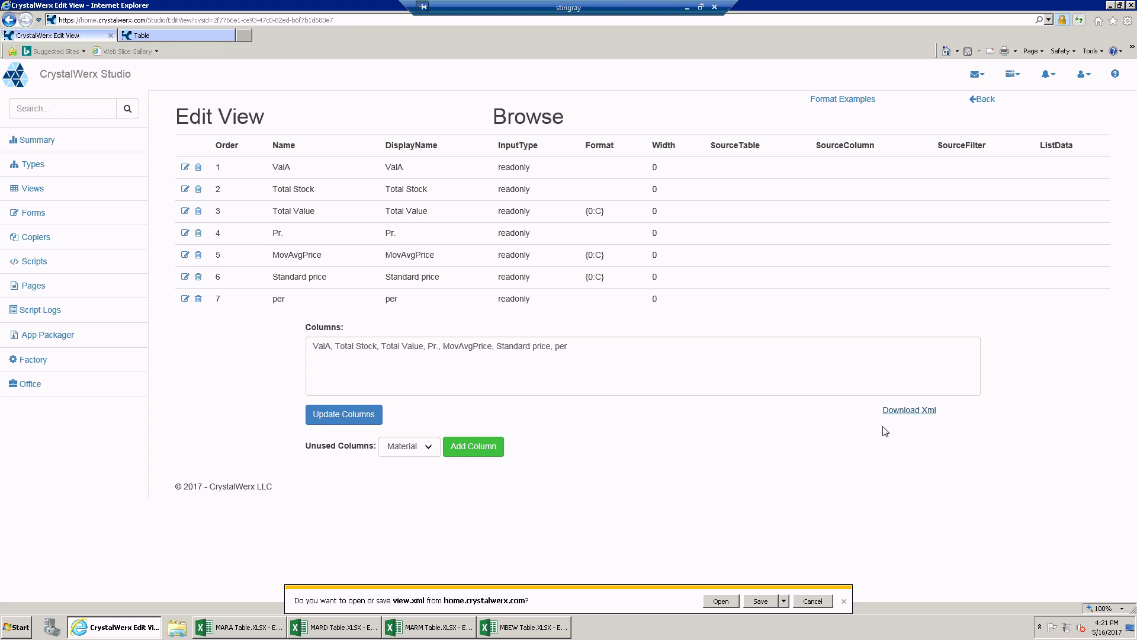
left_click(763, 604)
left_click(735, 602)
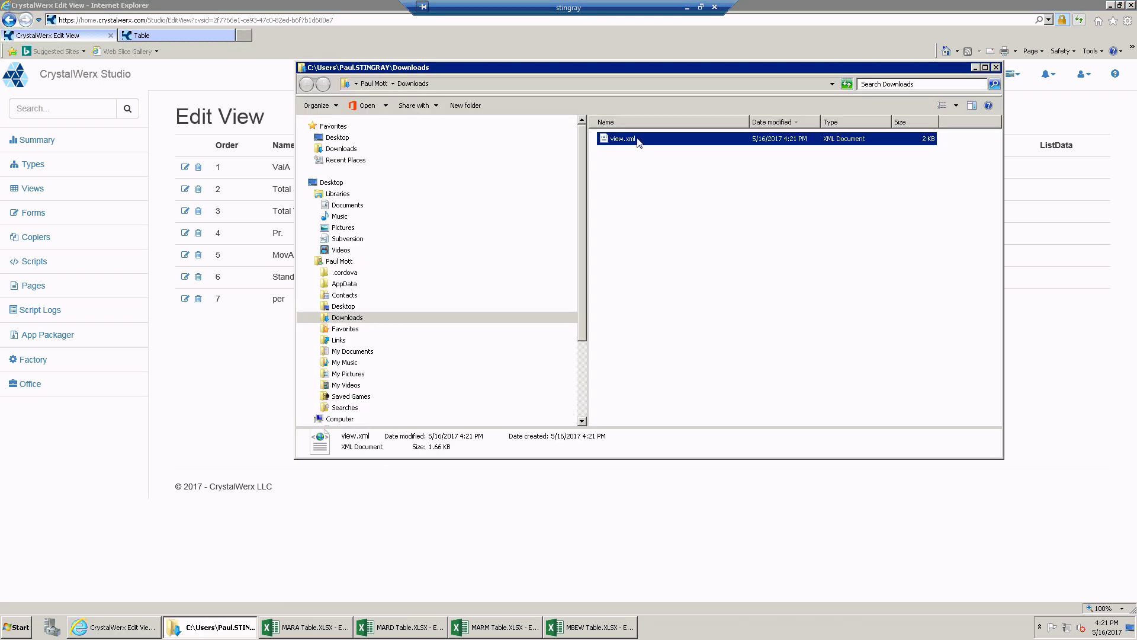
- Open view.xml in Notepad, copy its entire contents, and put the Notepad and folder windows away
right_click(639, 142)
mouse_move(679, 166)
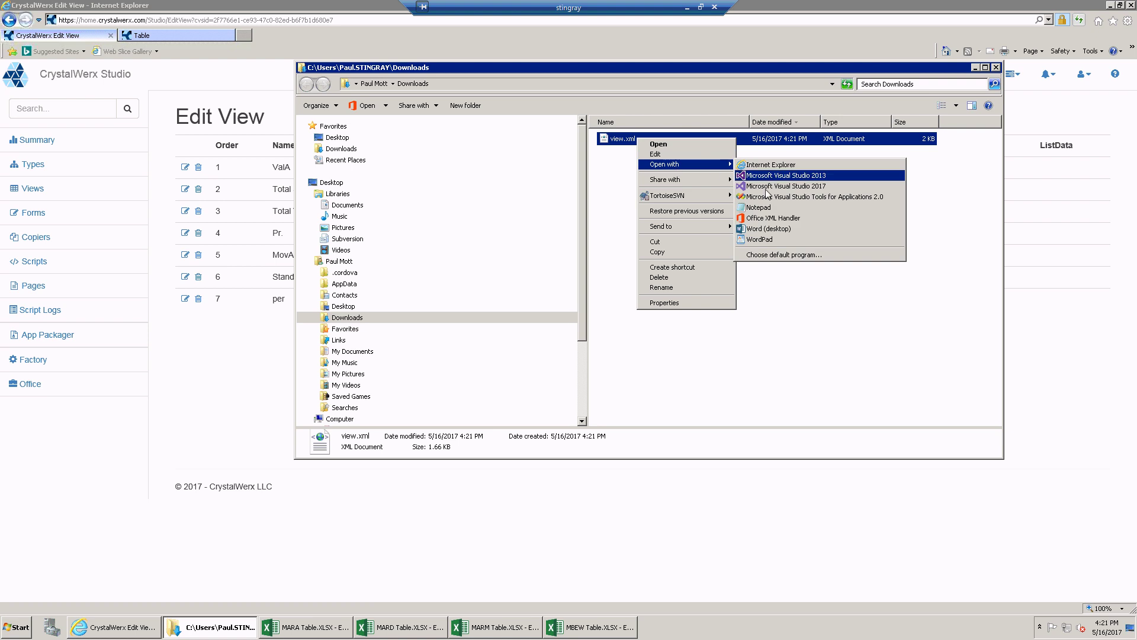
left_click(767, 208)
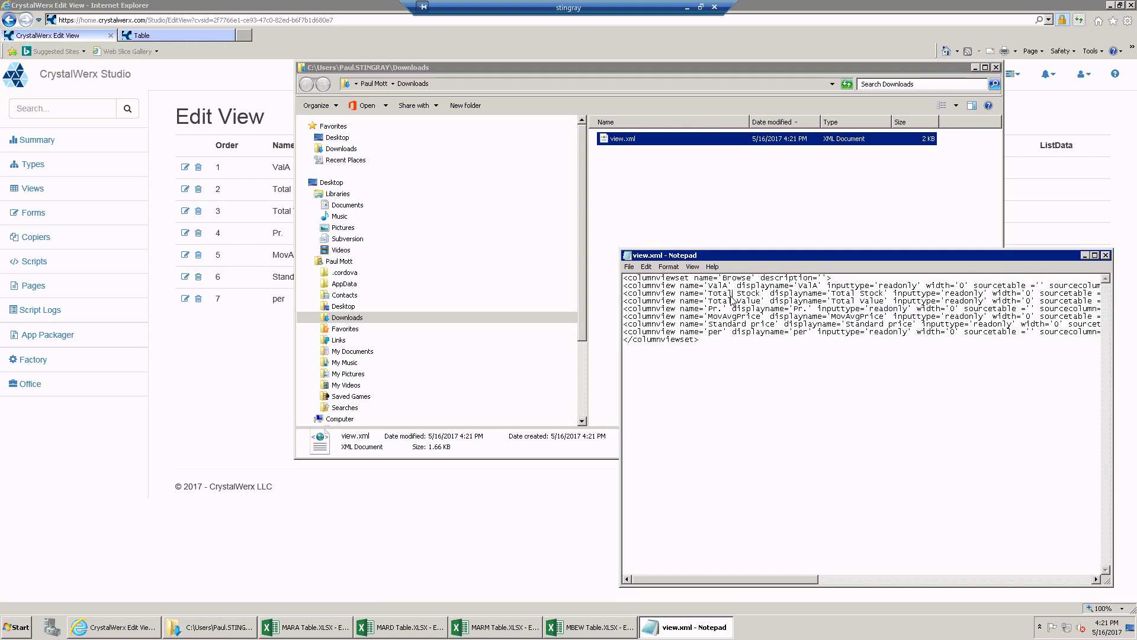
key("ctrl+a")
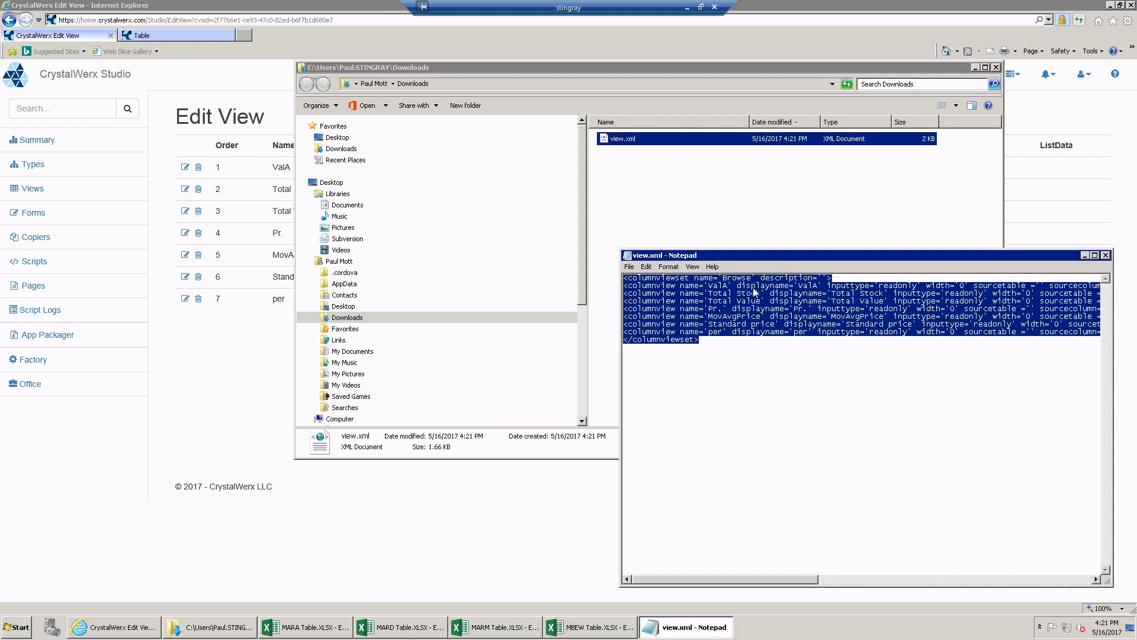
left_click(647, 267)
left_click(665, 308)
left_click(1106, 255)
left_click(976, 67)
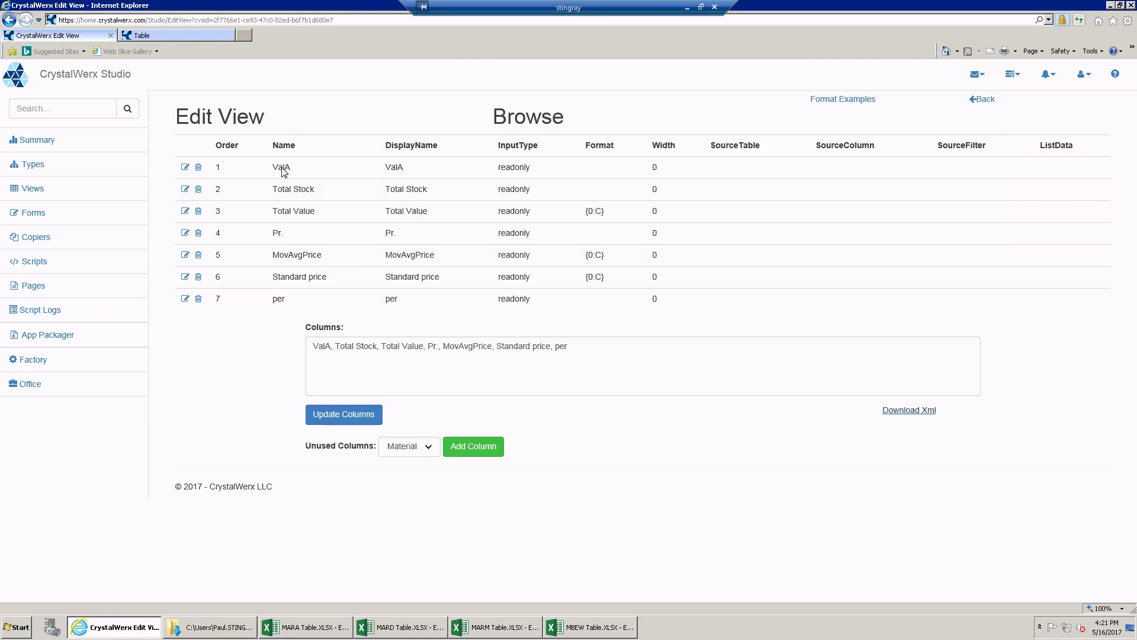
- Create a new MBEW view named Edit, using the copied XML in place of the default column list
left_click(983, 100)
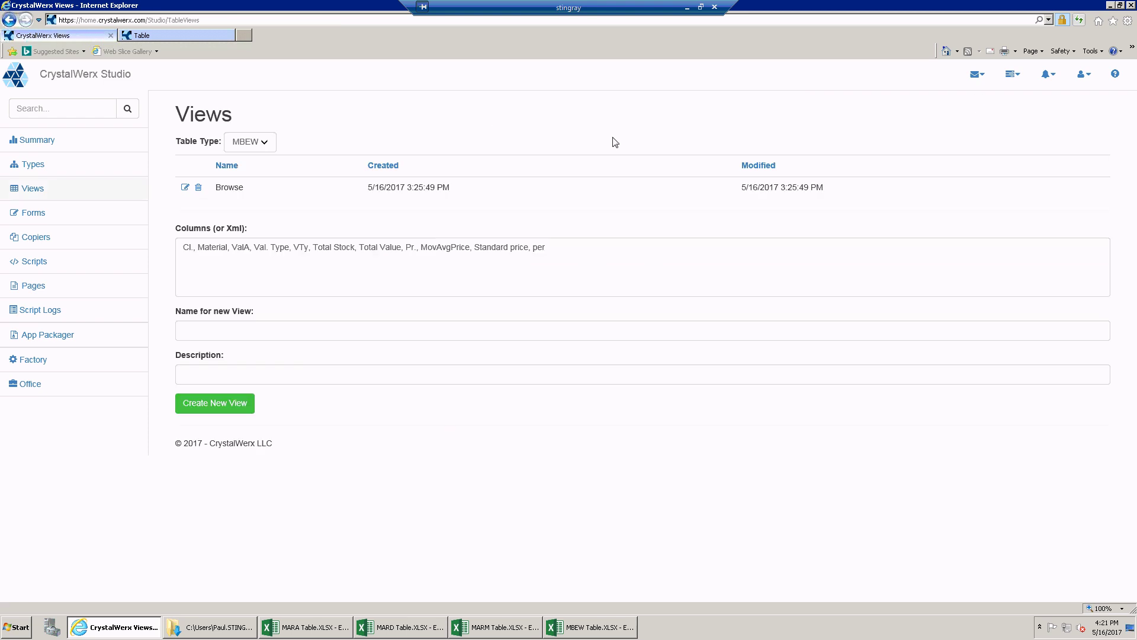
left_click(33, 189)
left_click(220, 330)
type("Edit")
left_click(668, 271)
key("ctrl+a")
key("Delete")
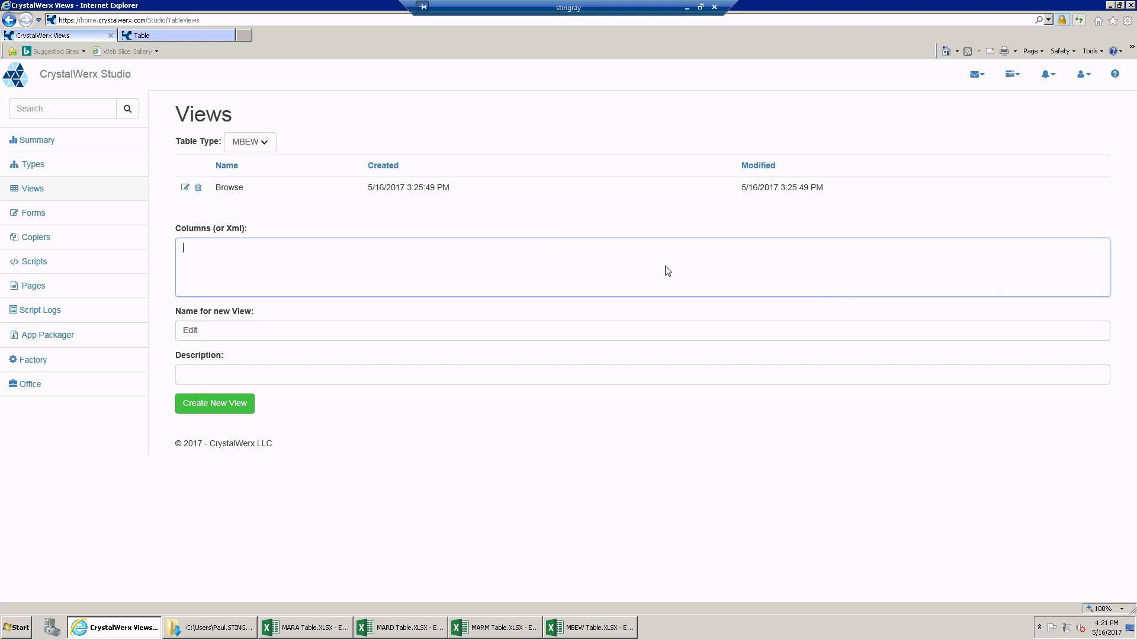
key("ctrl+v")
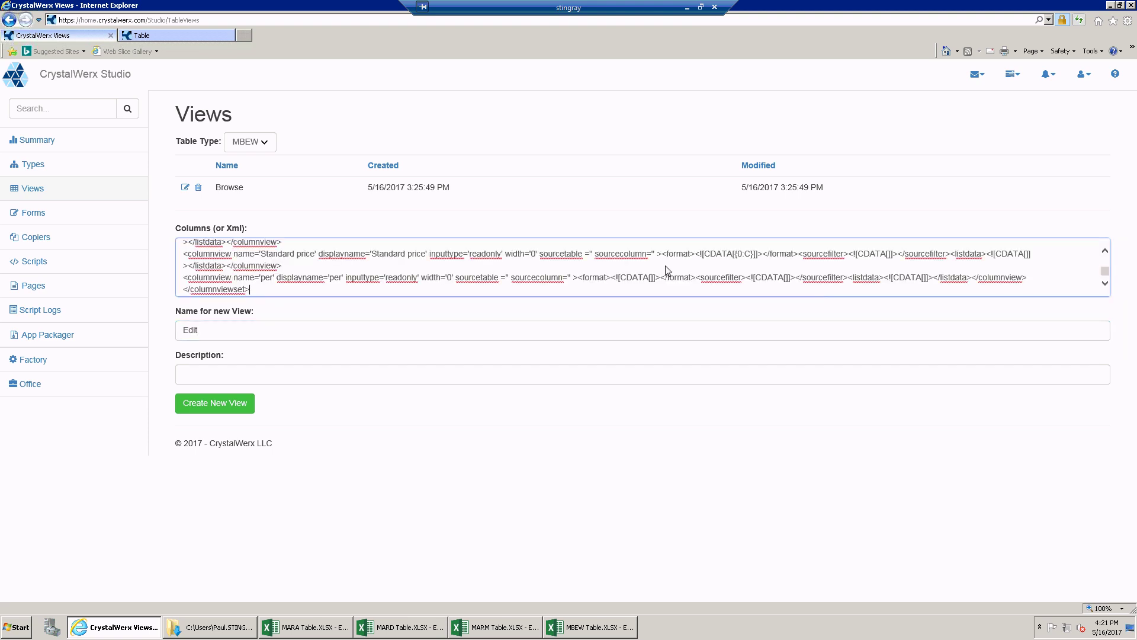
left_click(226, 404)
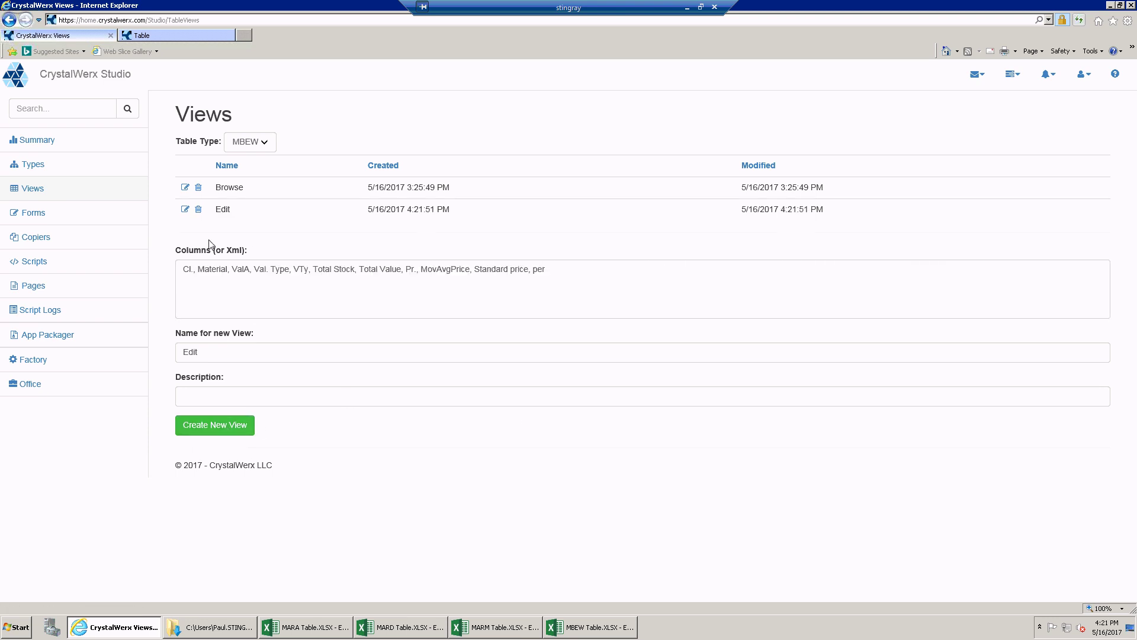
- Open the Edit view and set the Total Stock column's input type to Text, saving the row
left_click(185, 209)
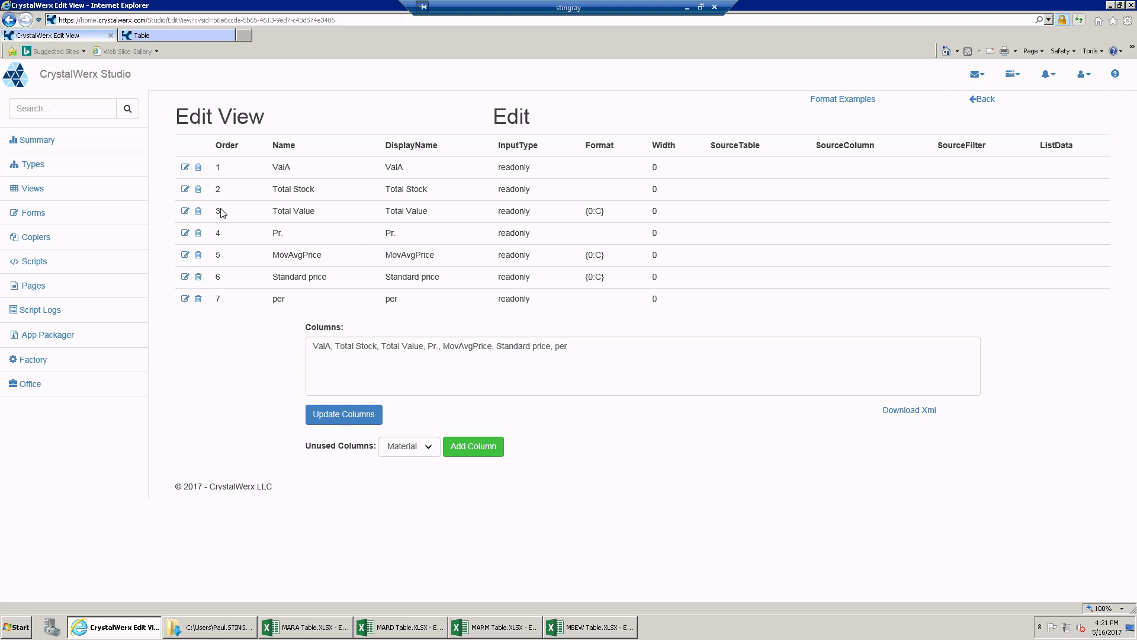
left_click(185, 189)
left_click(479, 197)
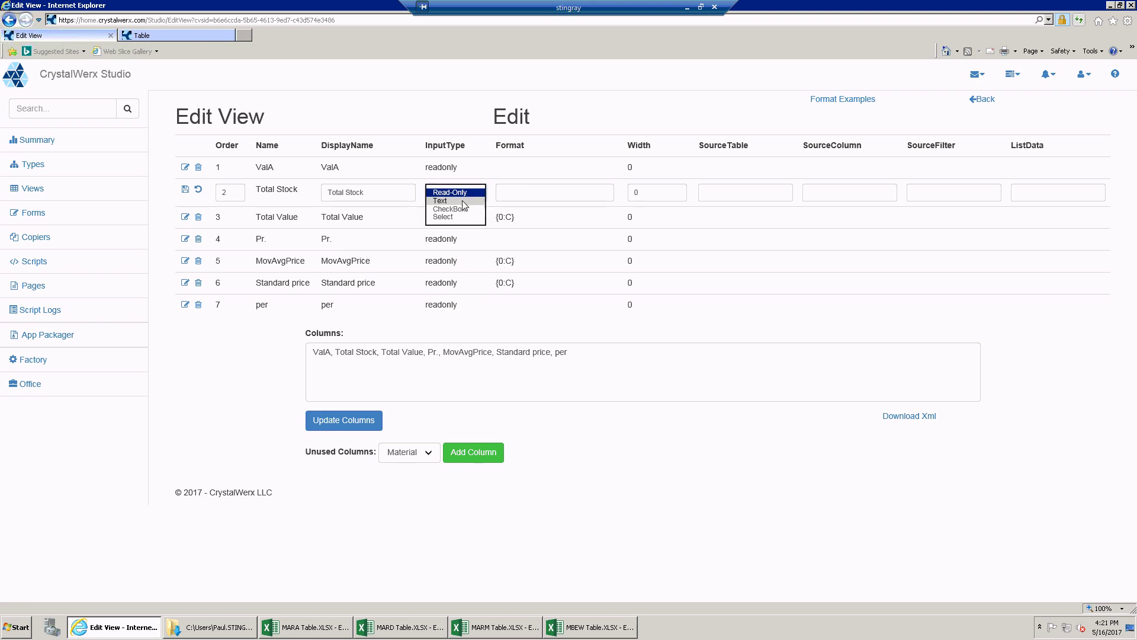
left_click(463, 201)
left_click(186, 189)
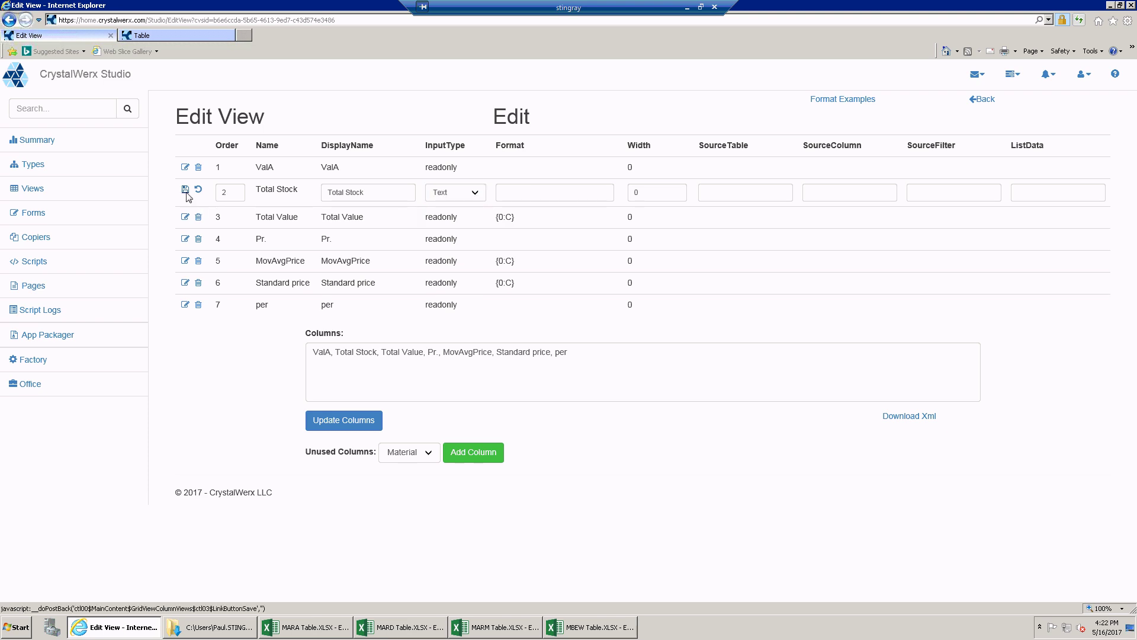
- Set the Standard price column's input type to Text and save the row
left_click(185, 278)
left_click(470, 281)
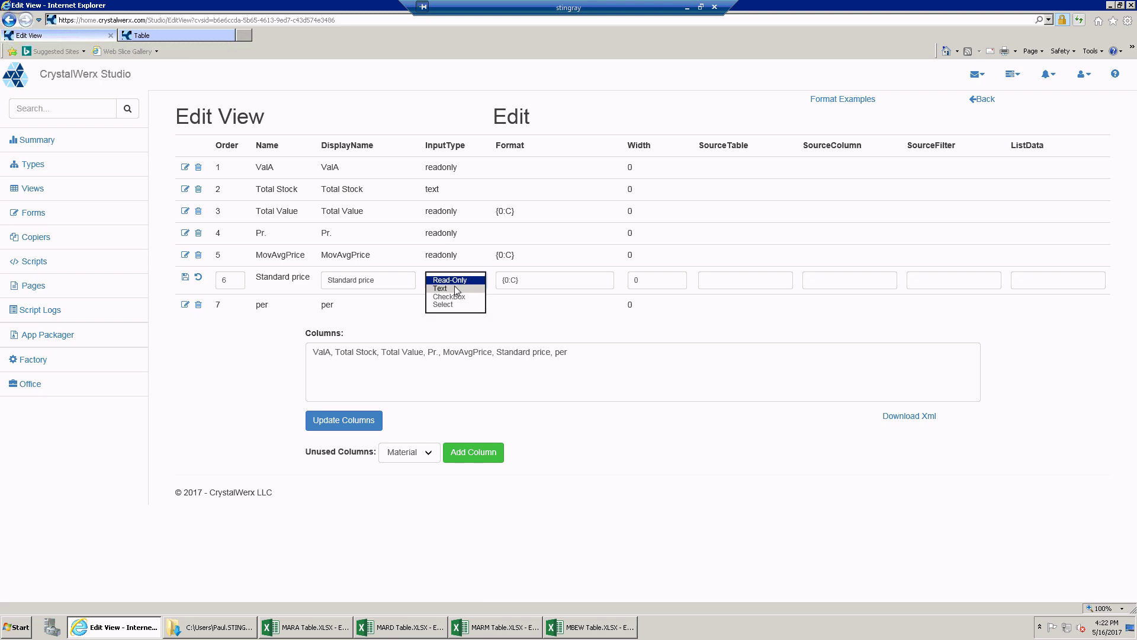
left_click(454, 287)
left_click(185, 276)
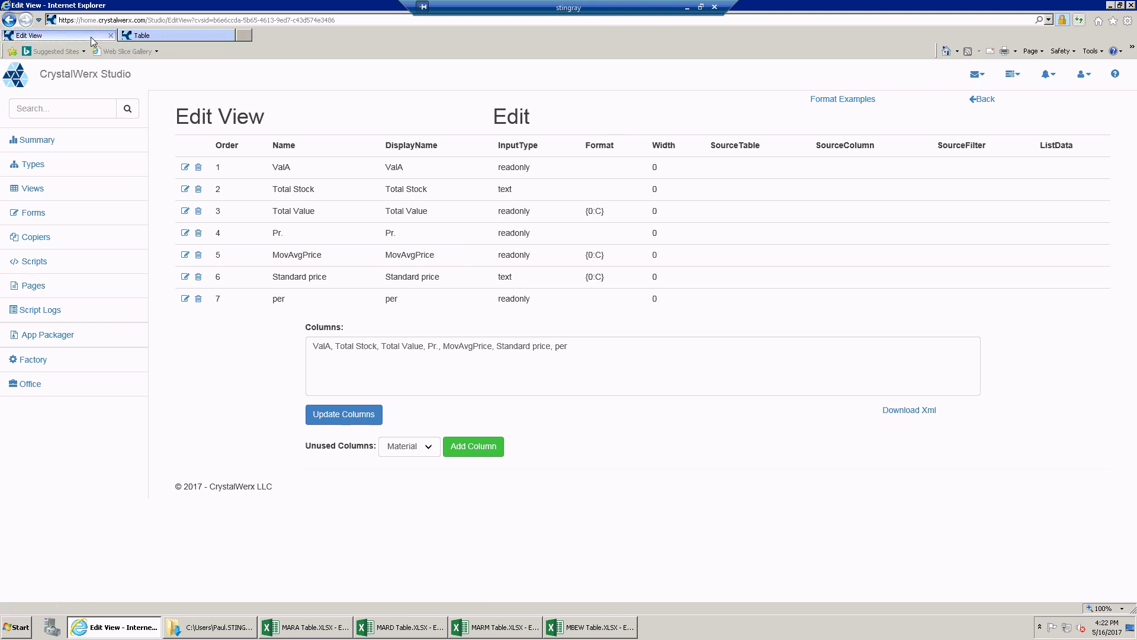
- Reopen the MBEW table in the Factory from the table list and switch it to the Edit view
left_click(163, 37)
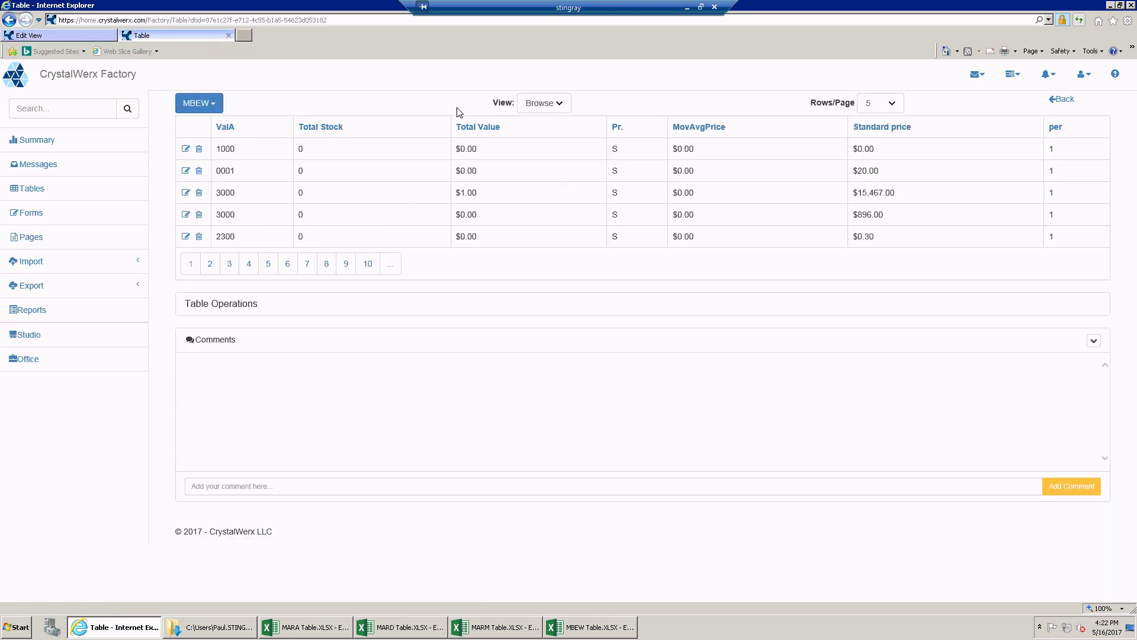
left_click(1065, 99)
left_click(186, 254)
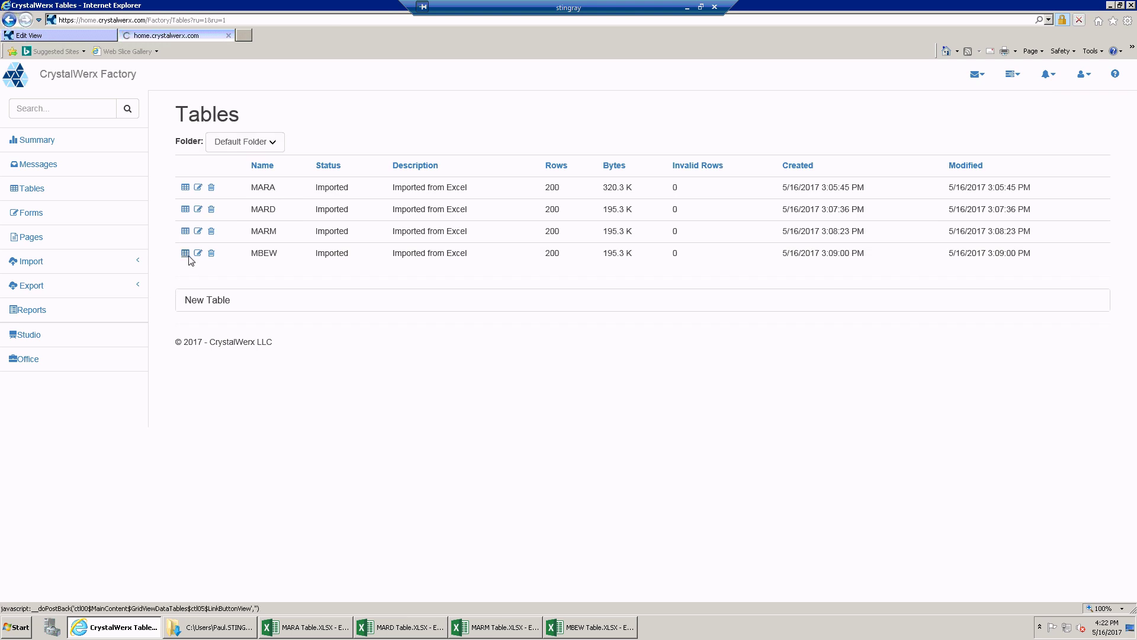
left_click(556, 104)
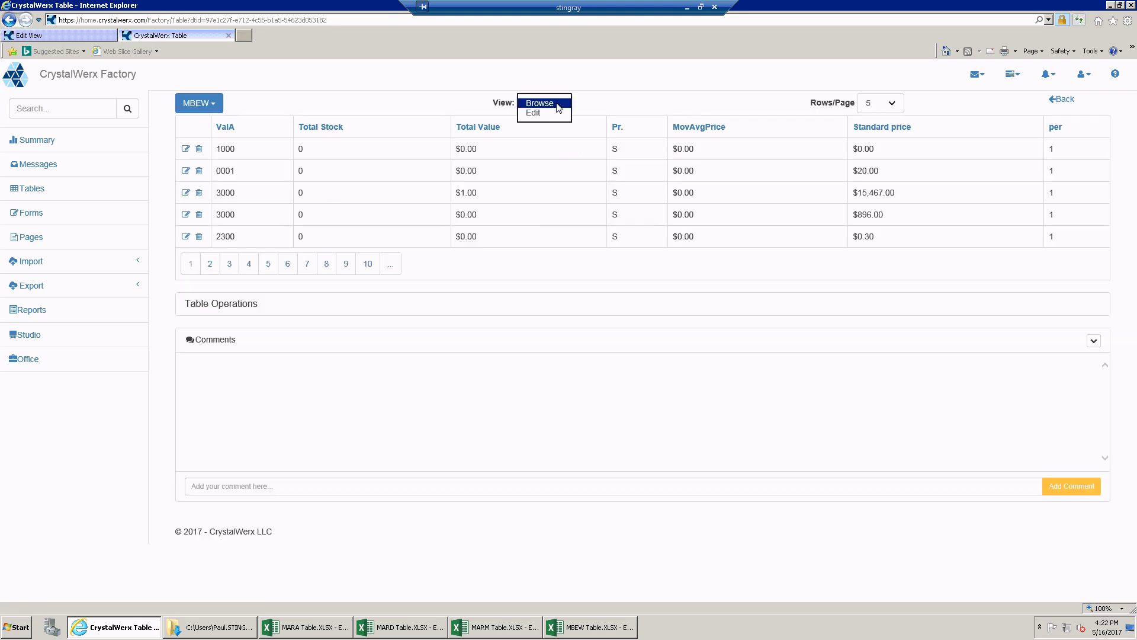
left_click(540, 113)
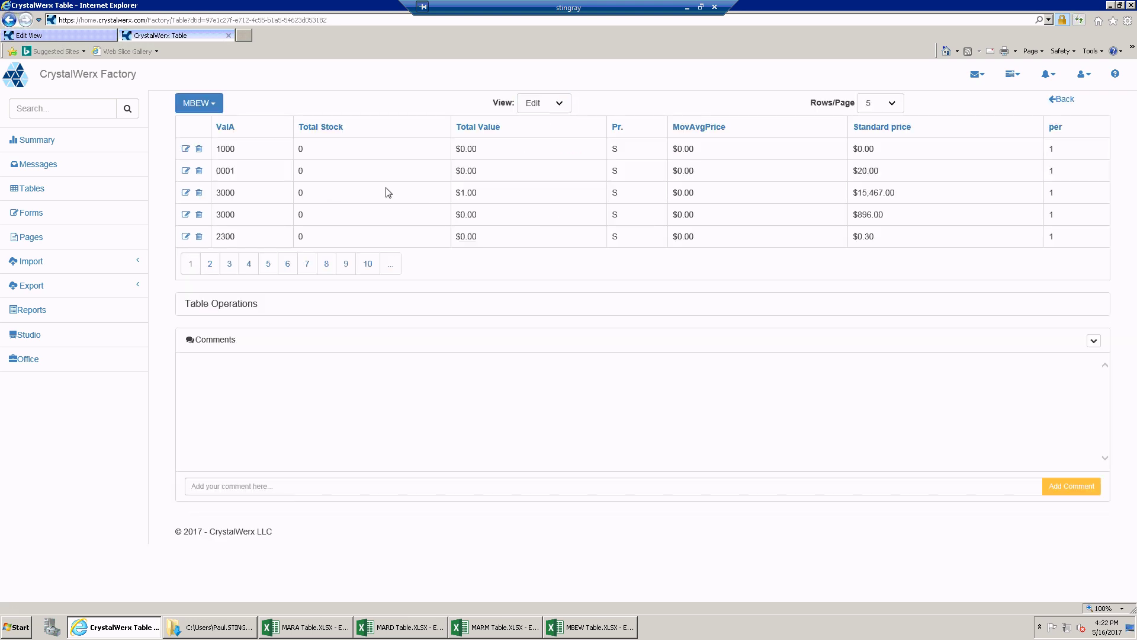
- Try to set the Total Stock of the ValA 0001 row to 1 and save the row
left_click(186, 171)
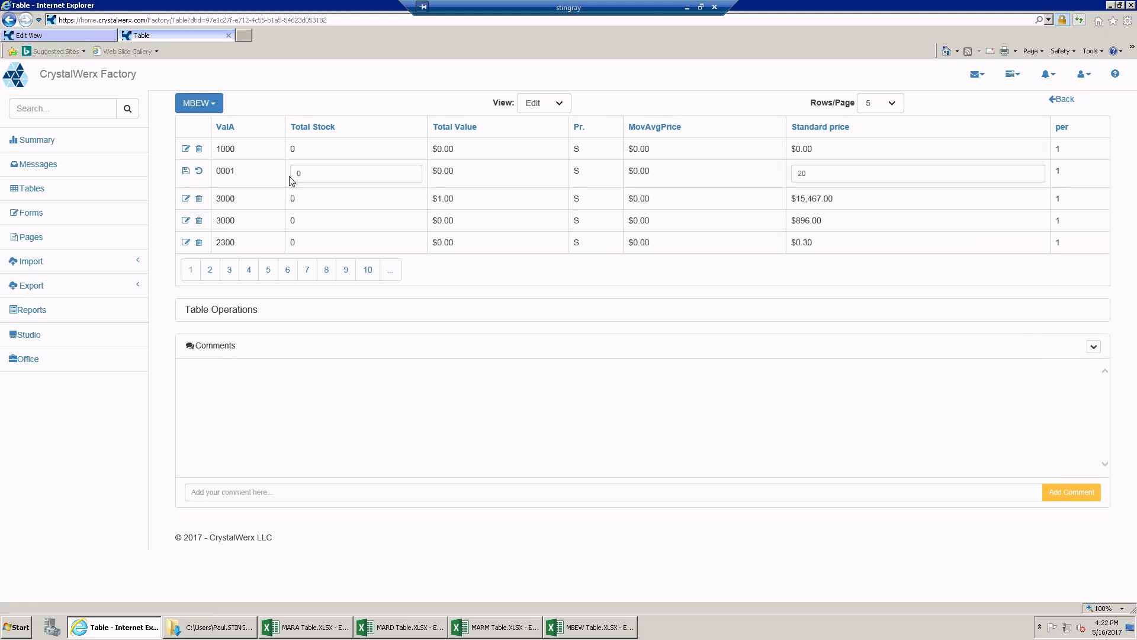
left_click(355, 176)
left_click(828, 175)
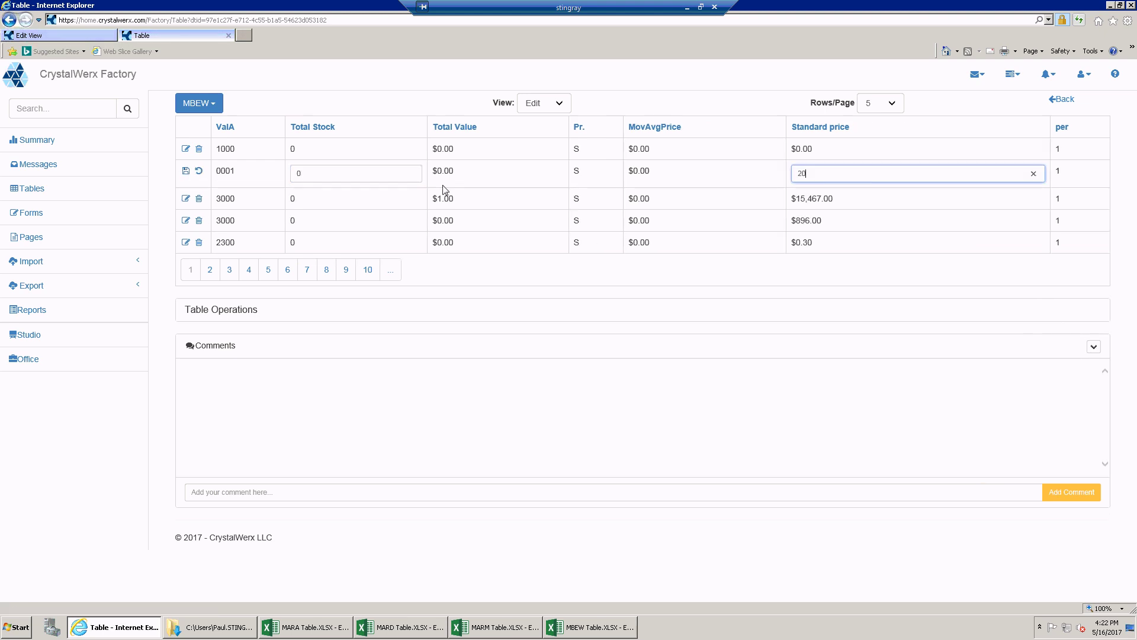
left_click(341, 176)
key("BackSpace")
type("1")
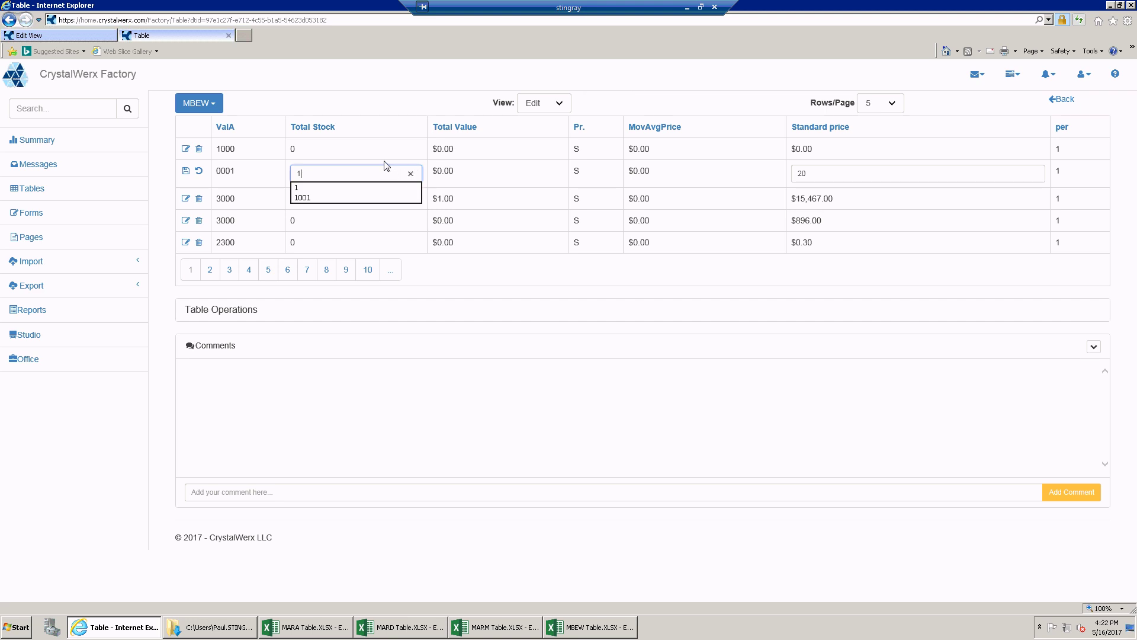
key("Down")
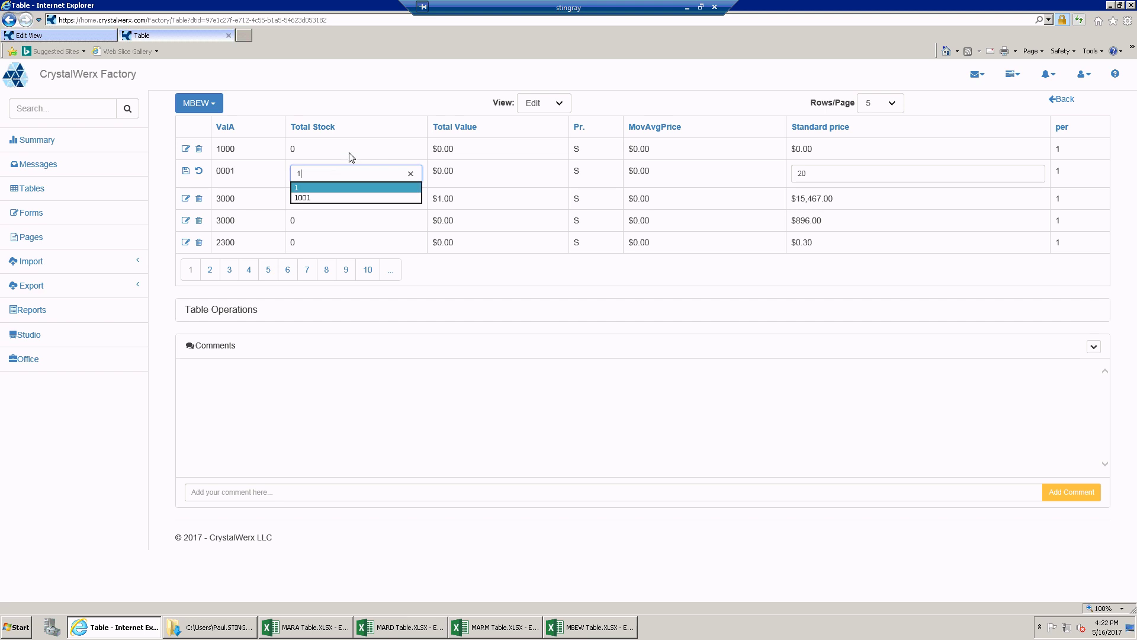
key("Return")
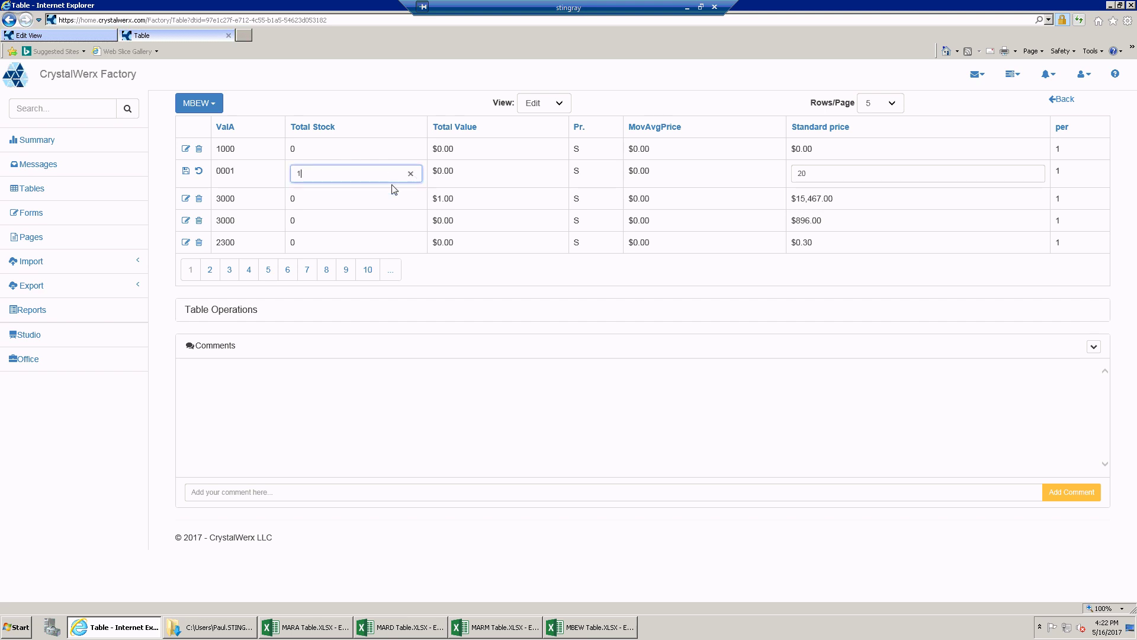
left_click(185, 171)
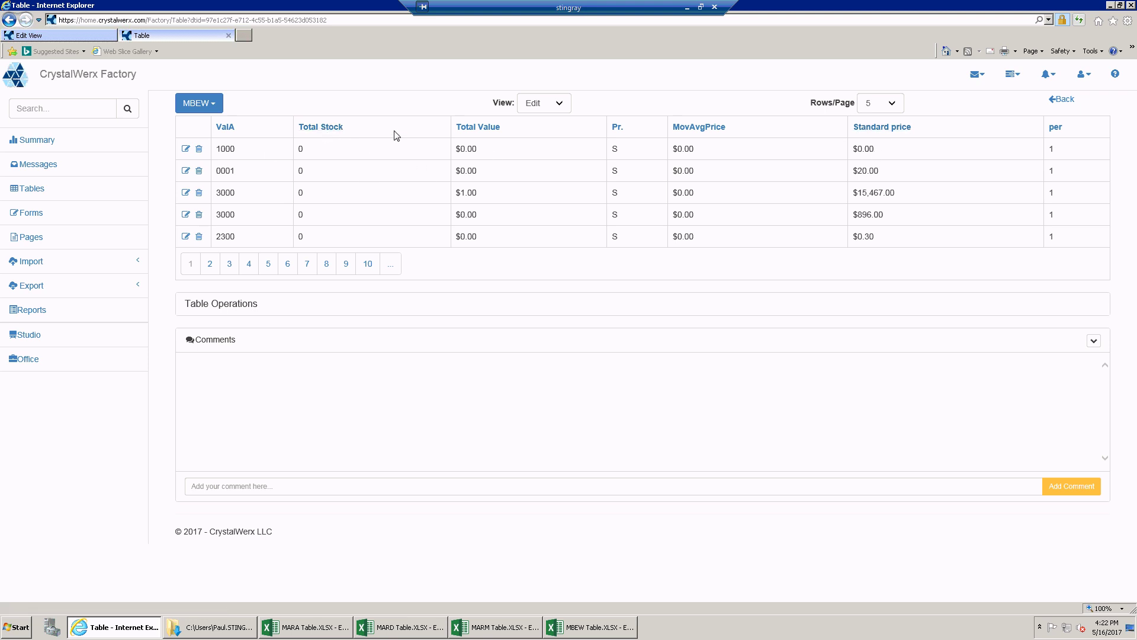
- Filter the MBEW table to rows whose Total Stock is Greater Than 0
left_click(208, 107)
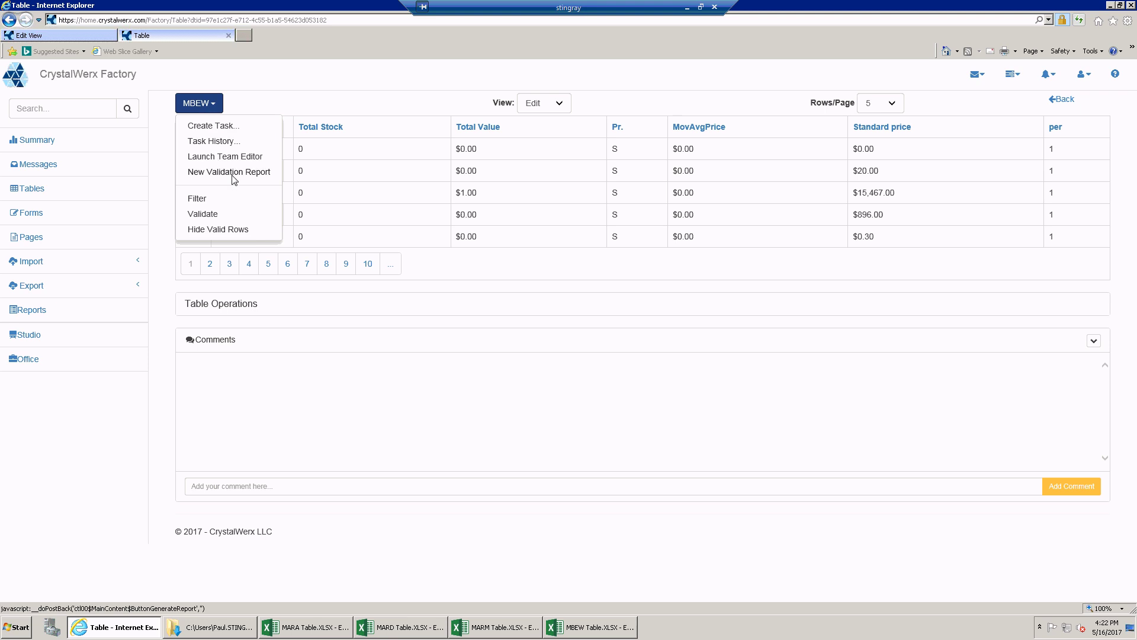
left_click(217, 198)
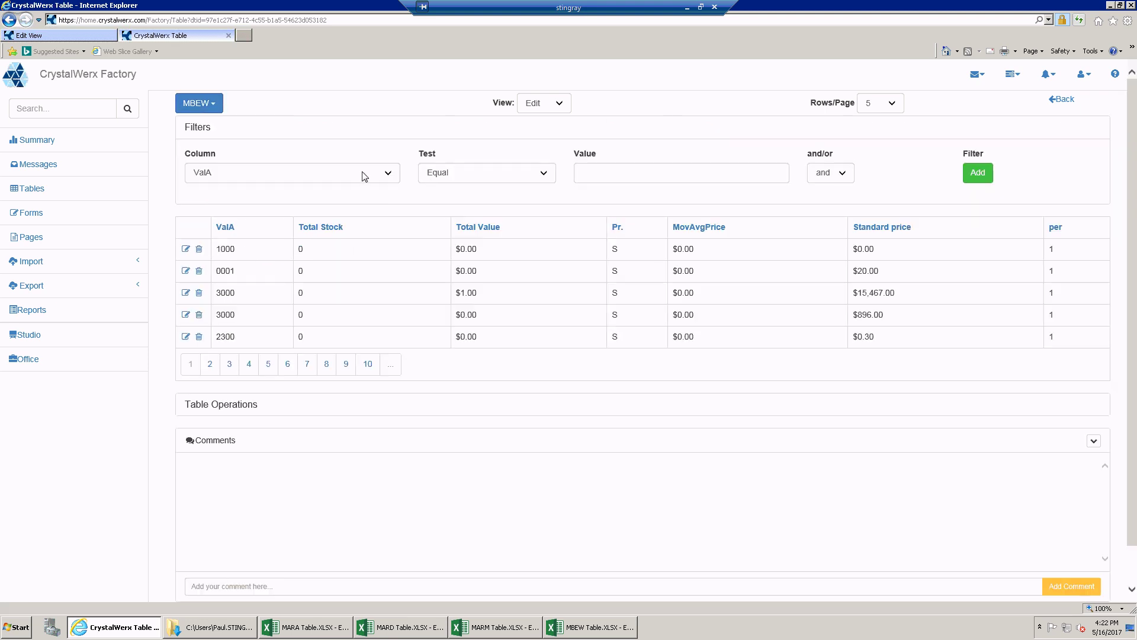
left_click(363, 174)
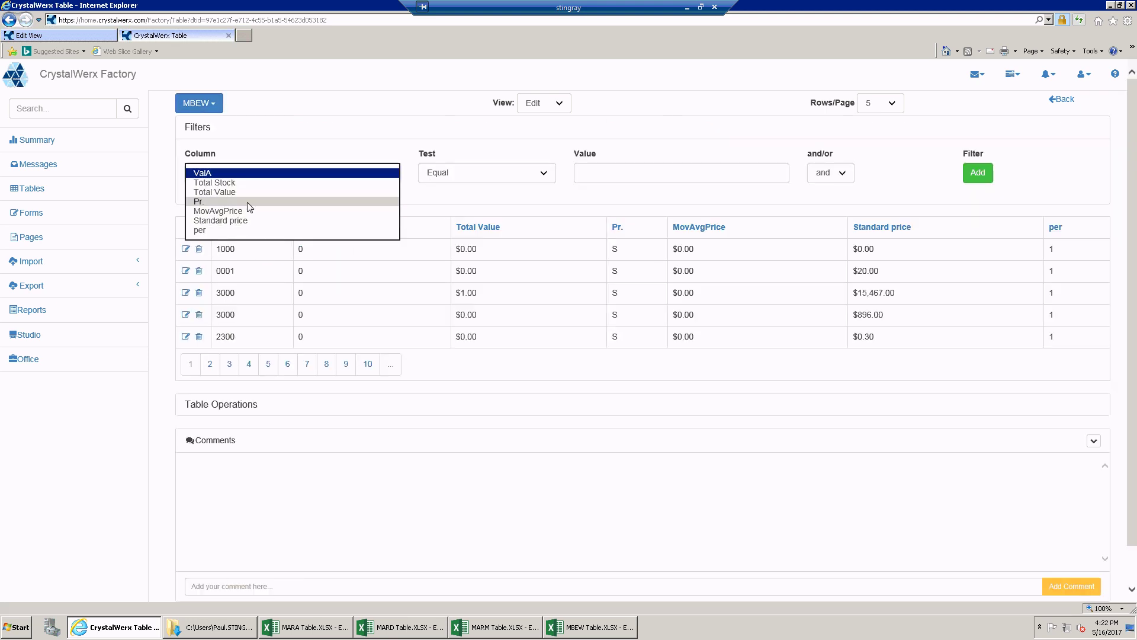
left_click(247, 181)
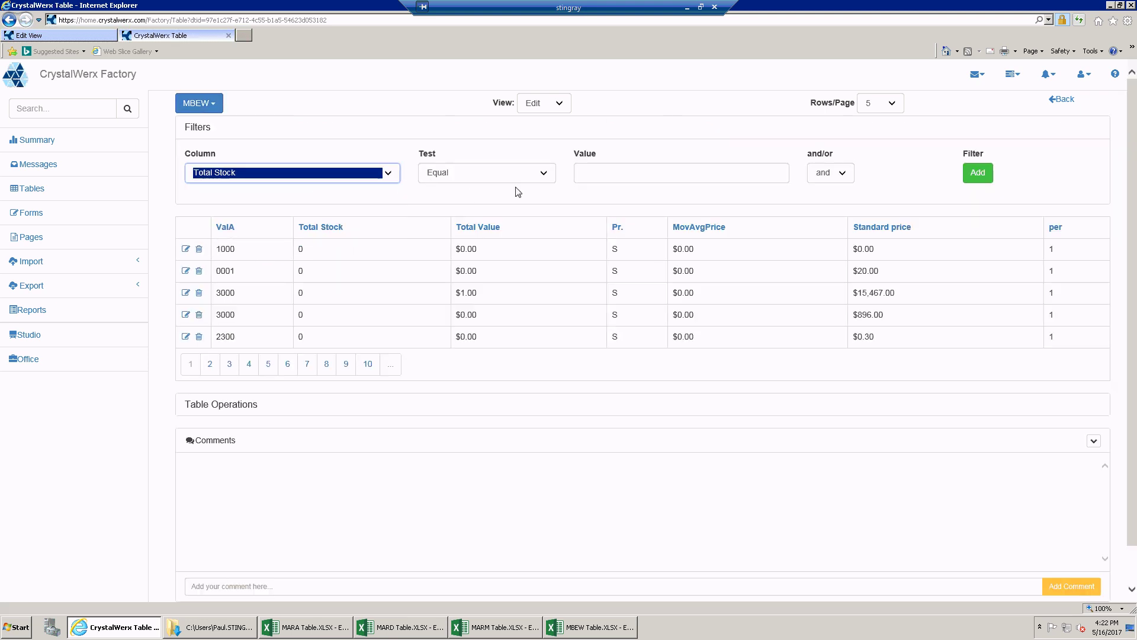
left_click(545, 175)
left_click(488, 211)
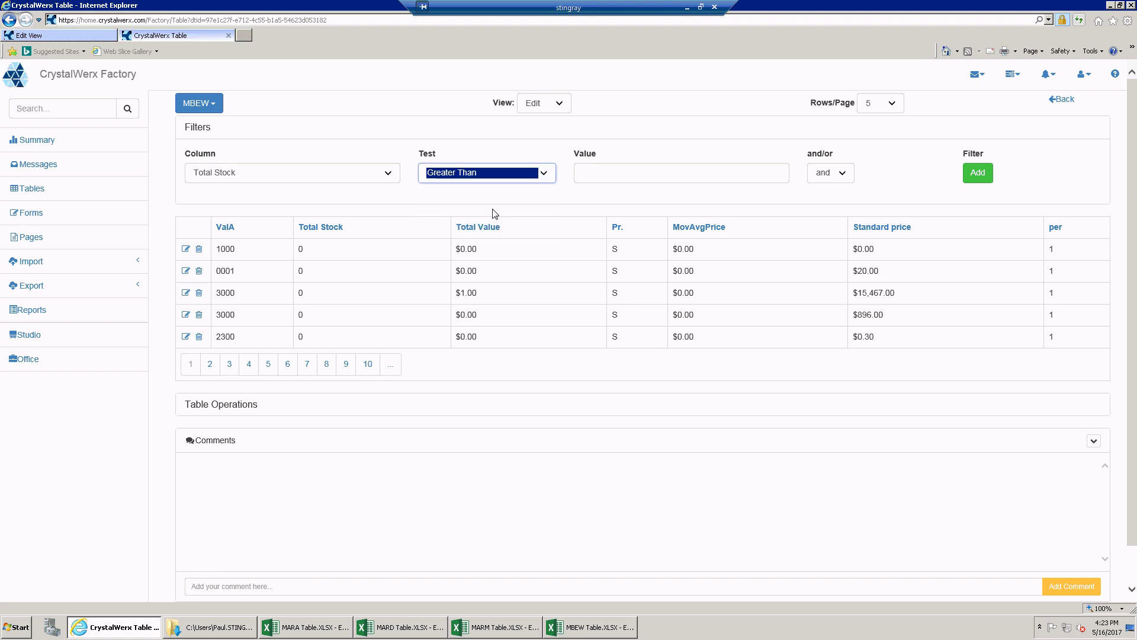
left_click(606, 179)
type("0")
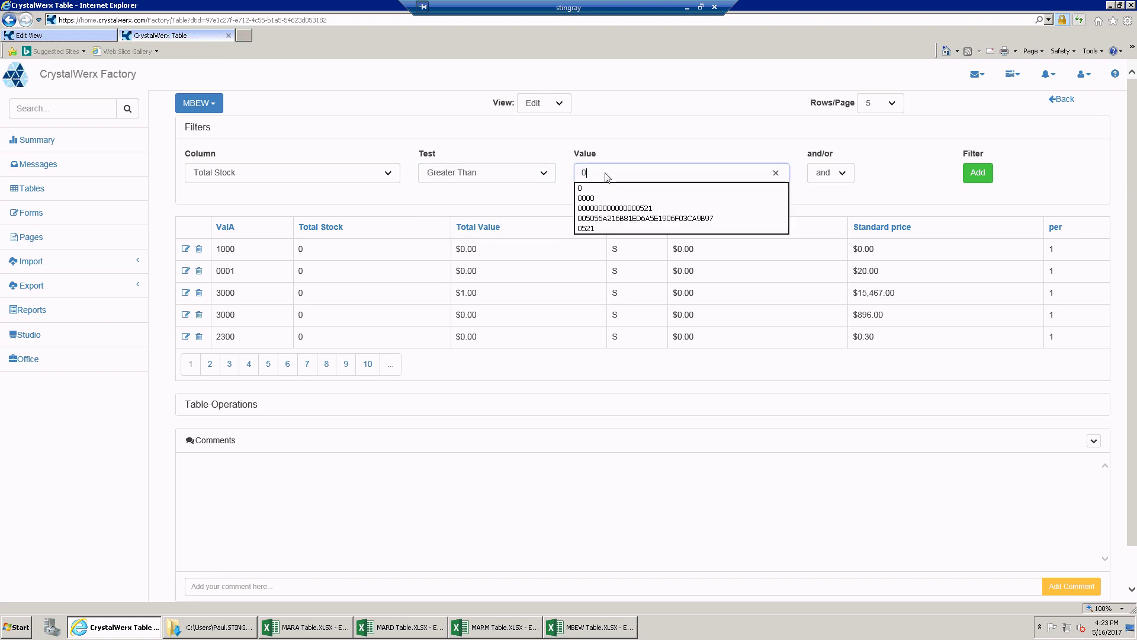
left_click(977, 182)
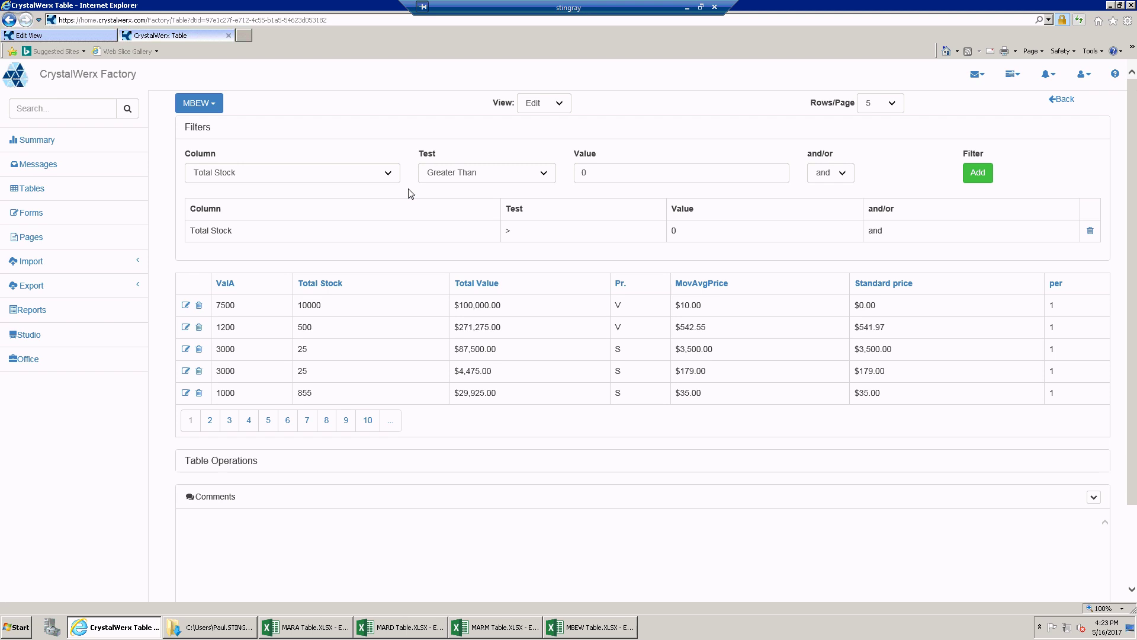
- Sort the filtered rows by Total Stock in descending order and check the first row's stock, Standard price and Total Value
left_click(334, 290)
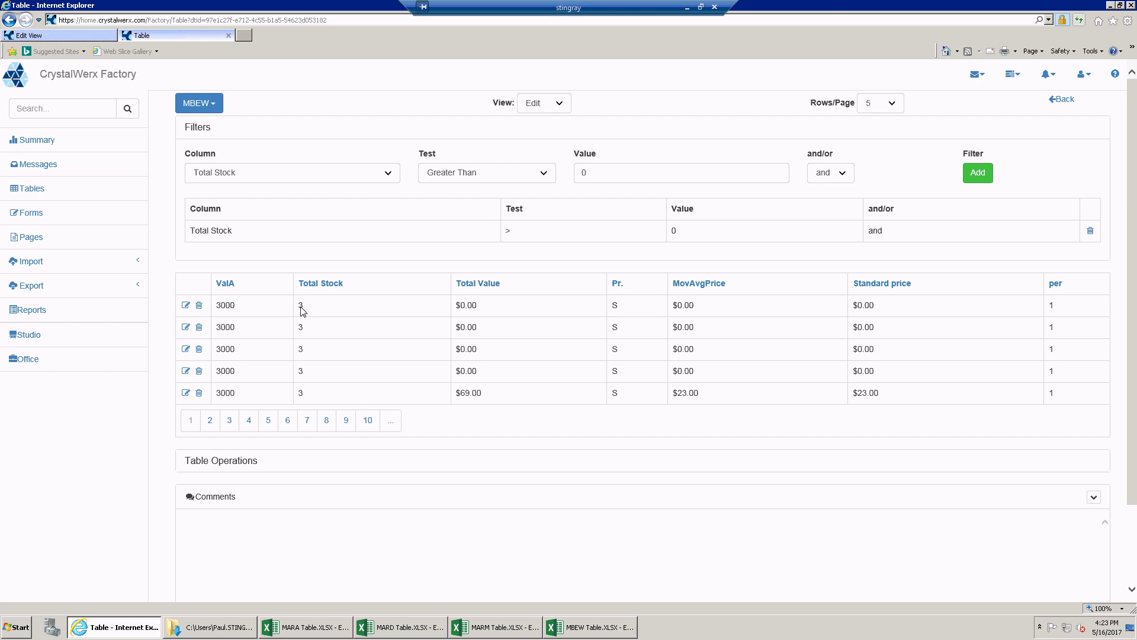
left_click(324, 283)
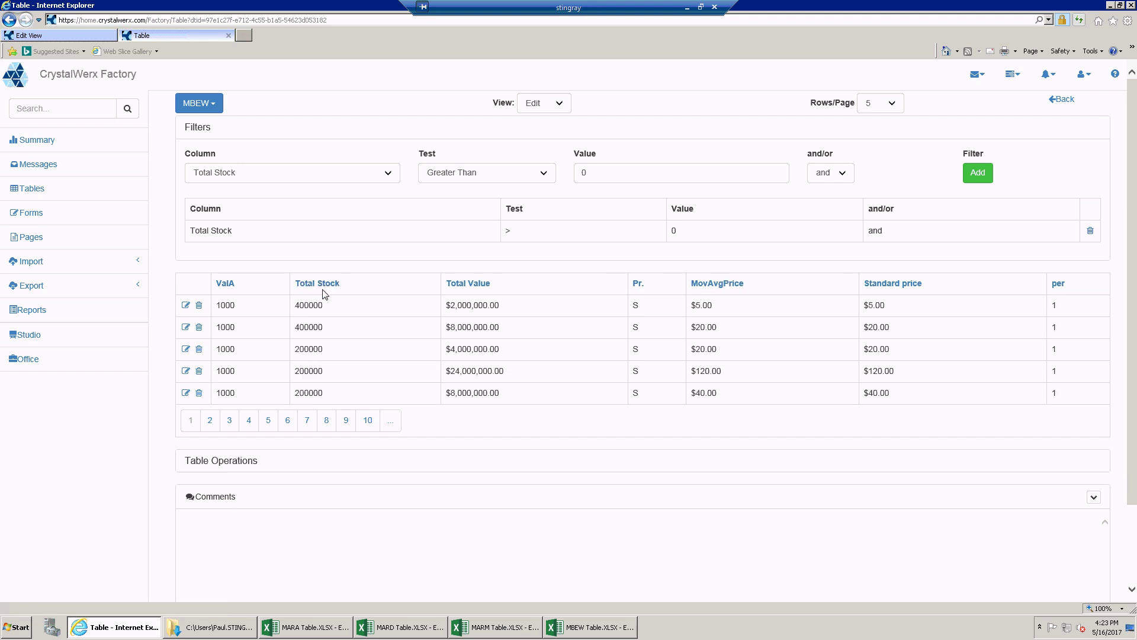
left_click_drag(323, 307, 298, 308)
left_click_drag(893, 309, 866, 309)
left_click_drag(505, 309, 448, 307)
- Set the first row's Total Stock to 450000, save the row, and check its Total Value
left_click(186, 307)
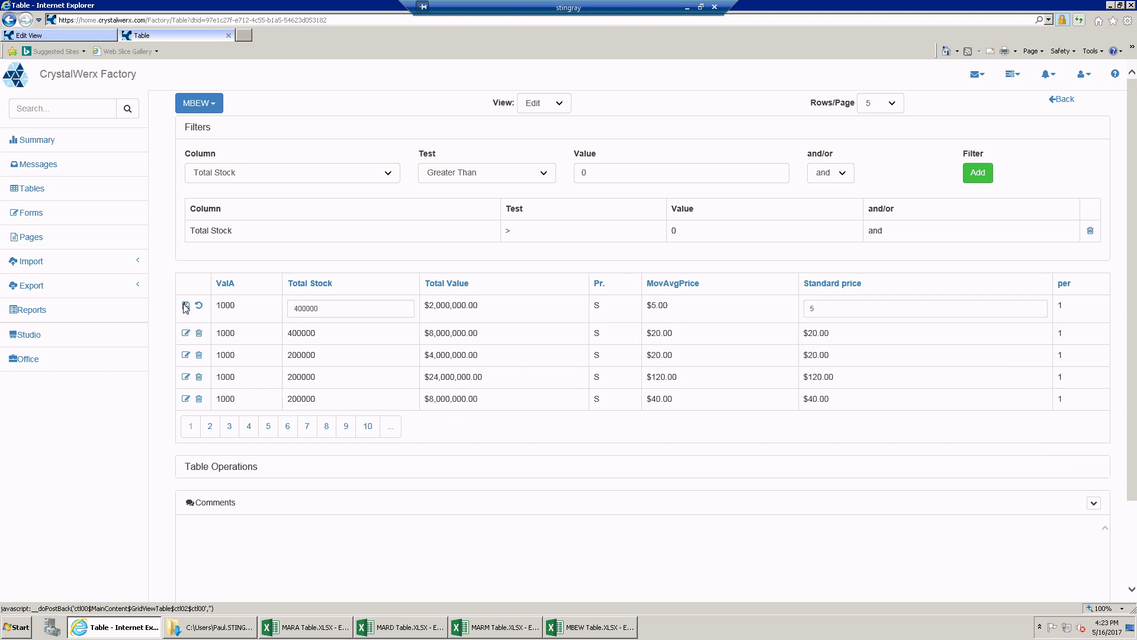
left_click(331, 309)
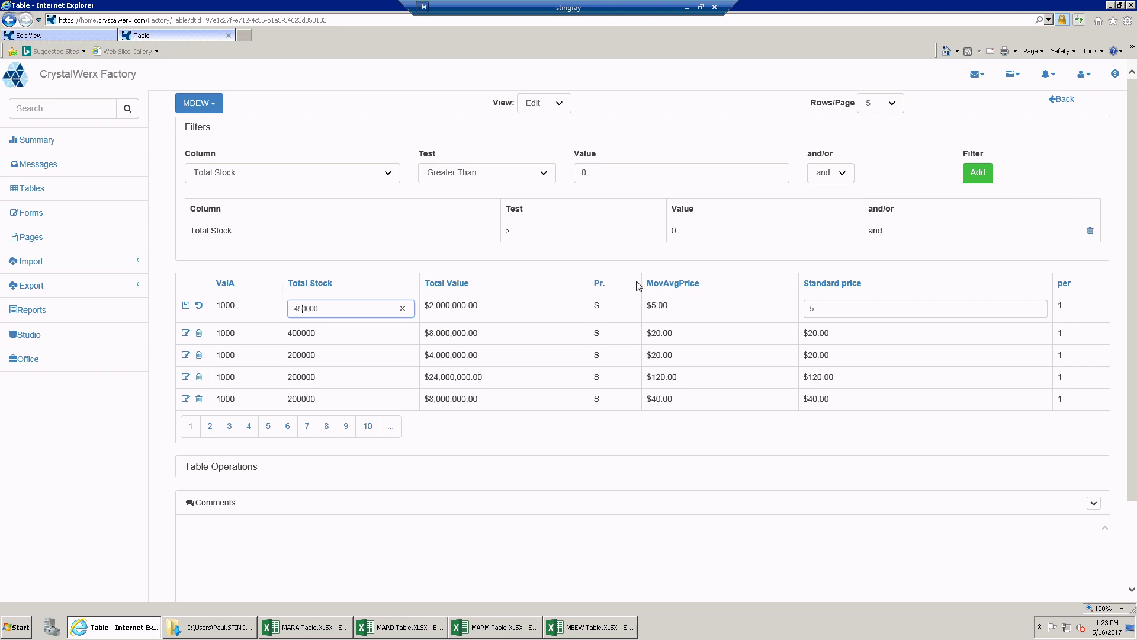
left_click(185, 305)
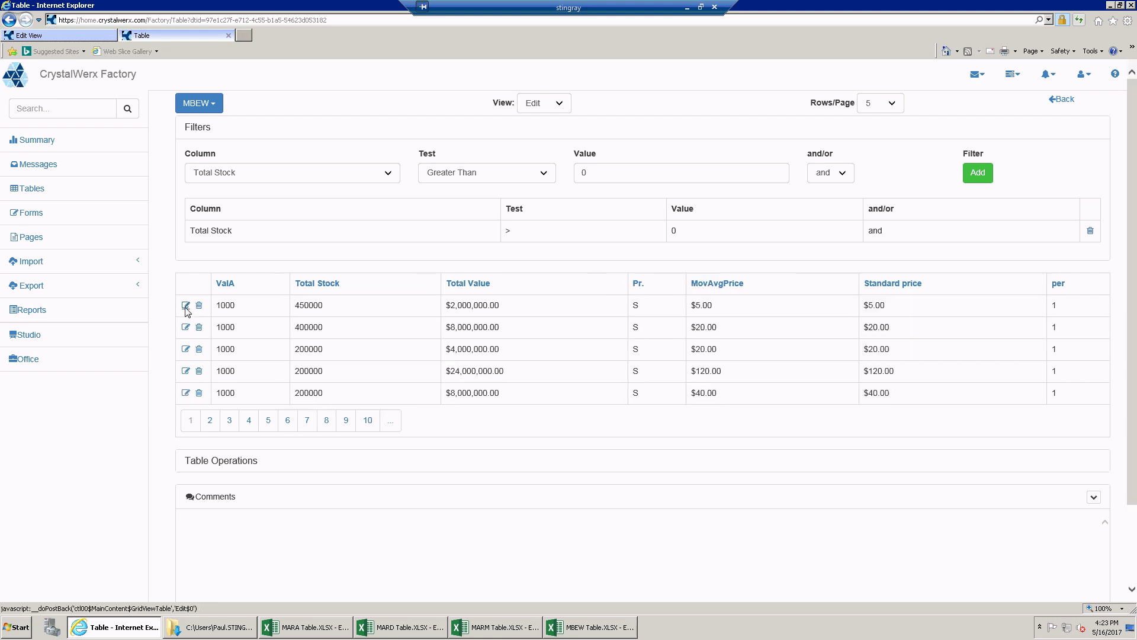
double_click(495, 306)
left_click_drag(472, 309, 449, 309)
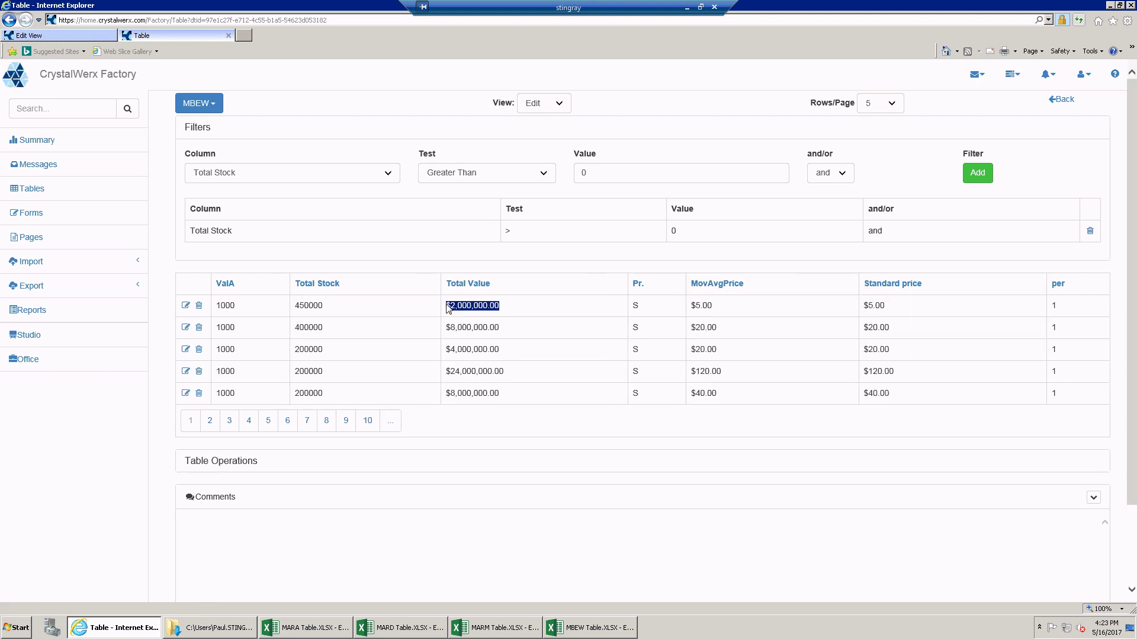
left_click(498, 308)
- Restore the first row's Total Stock to 400000 and save the row
left_click(186, 305)
left_click(301, 308)
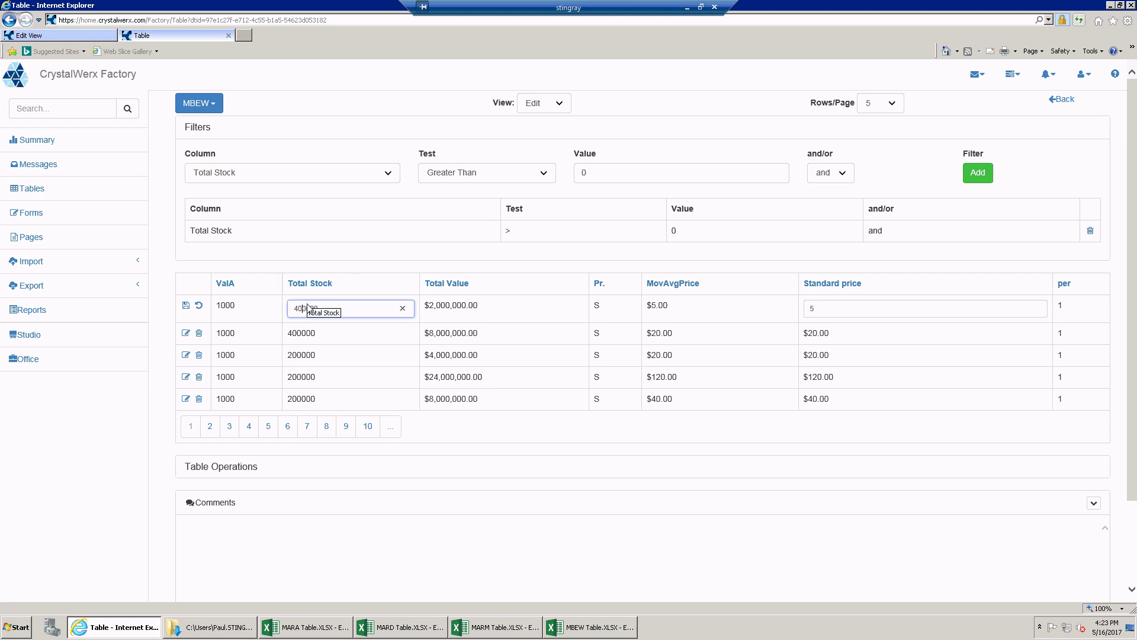
left_click(186, 307)
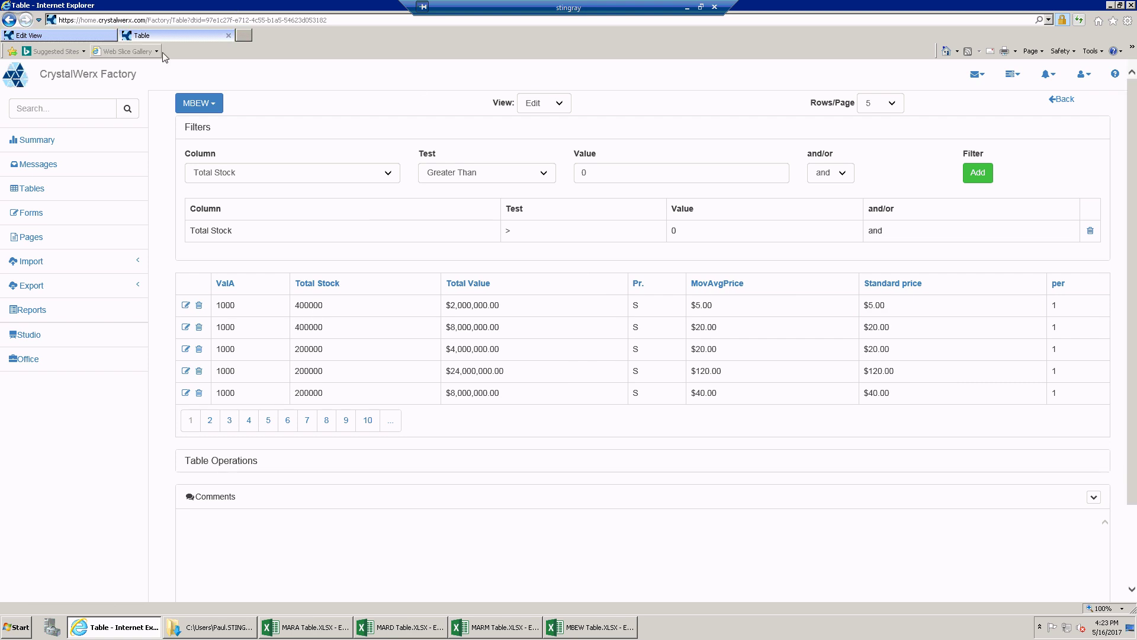
- Switch back to the Studio, open the MBEW table type and open the rules of its Total Value column
left_click(98, 39)
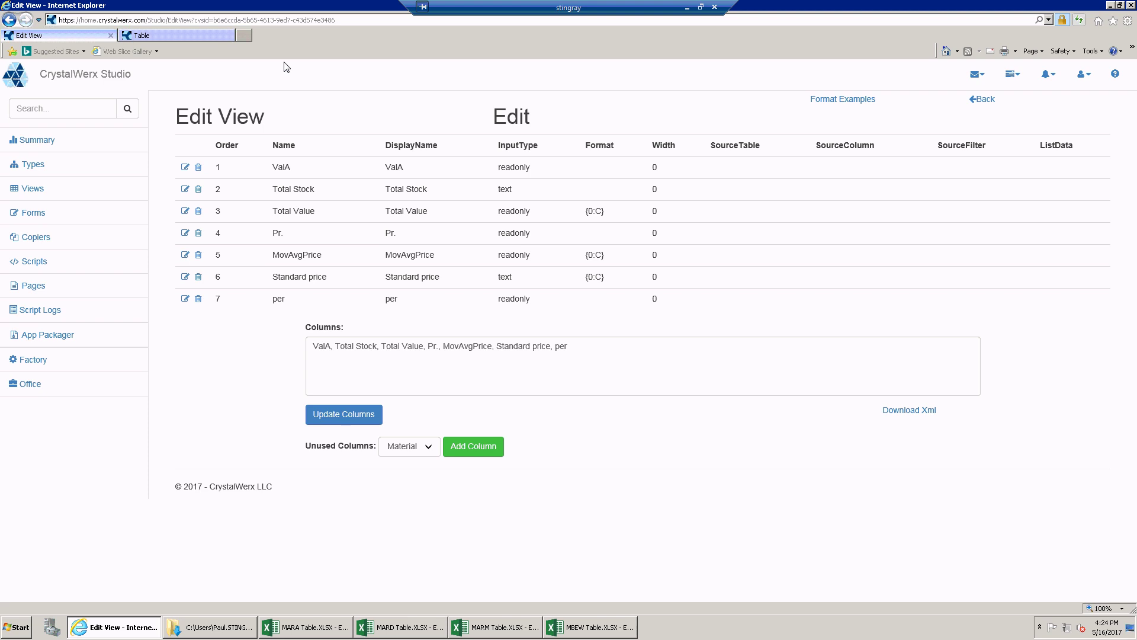
left_click(30, 166)
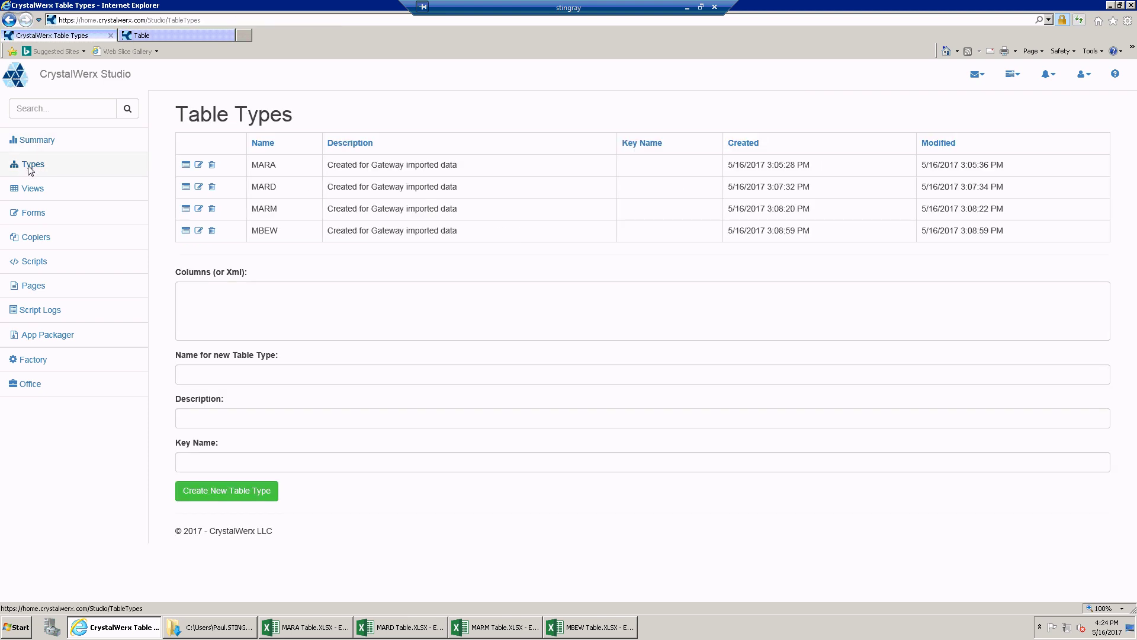
left_click(186, 233)
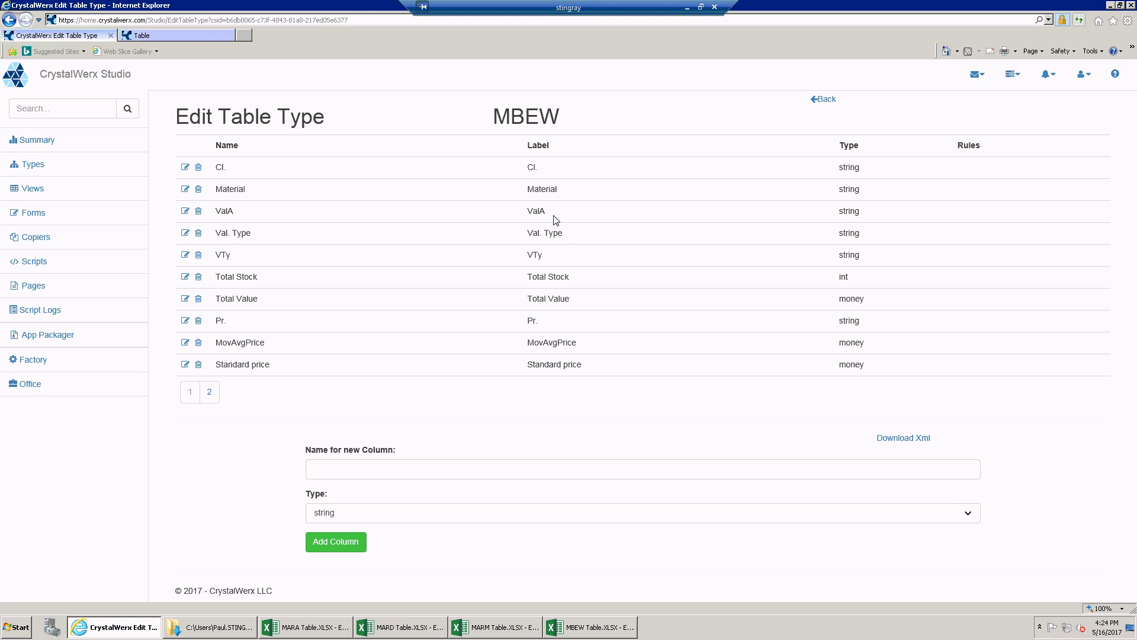
left_click(186, 301)
left_click(981, 304)
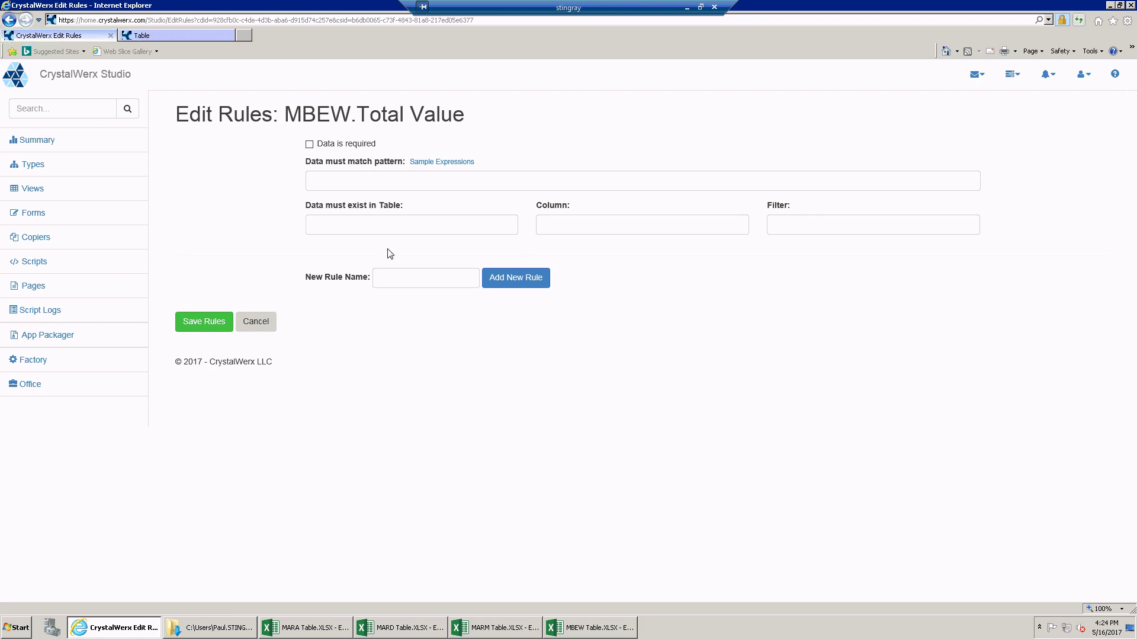
- Add a new rule named AutoFill to the Total Value column
left_click(421, 281)
type("Au")
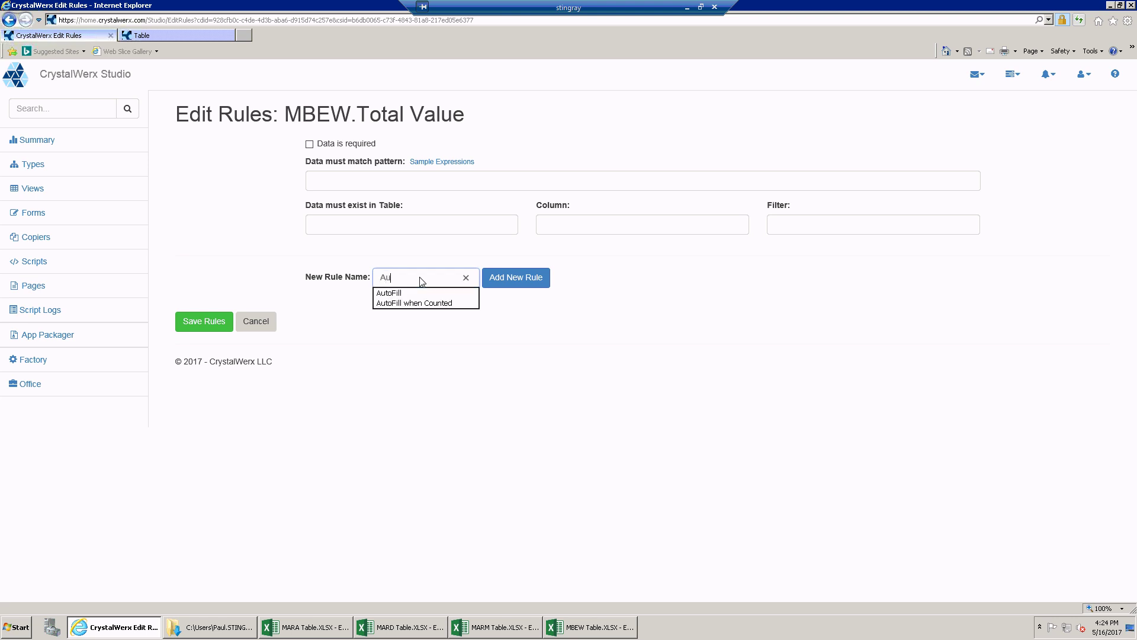
left_click(393, 294)
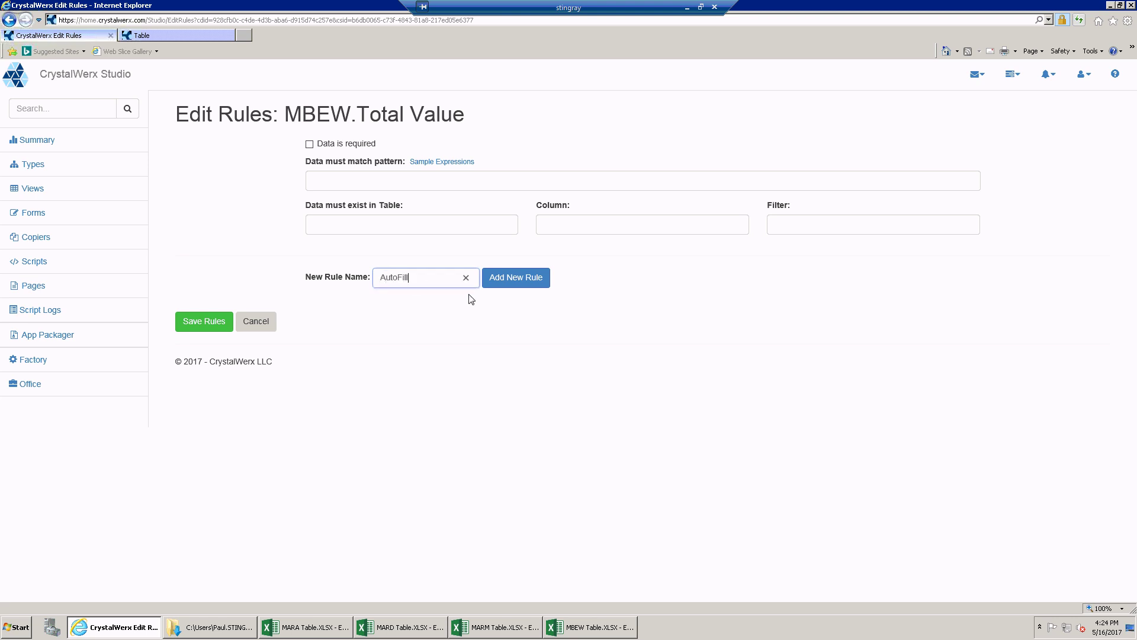
left_click(517, 283)
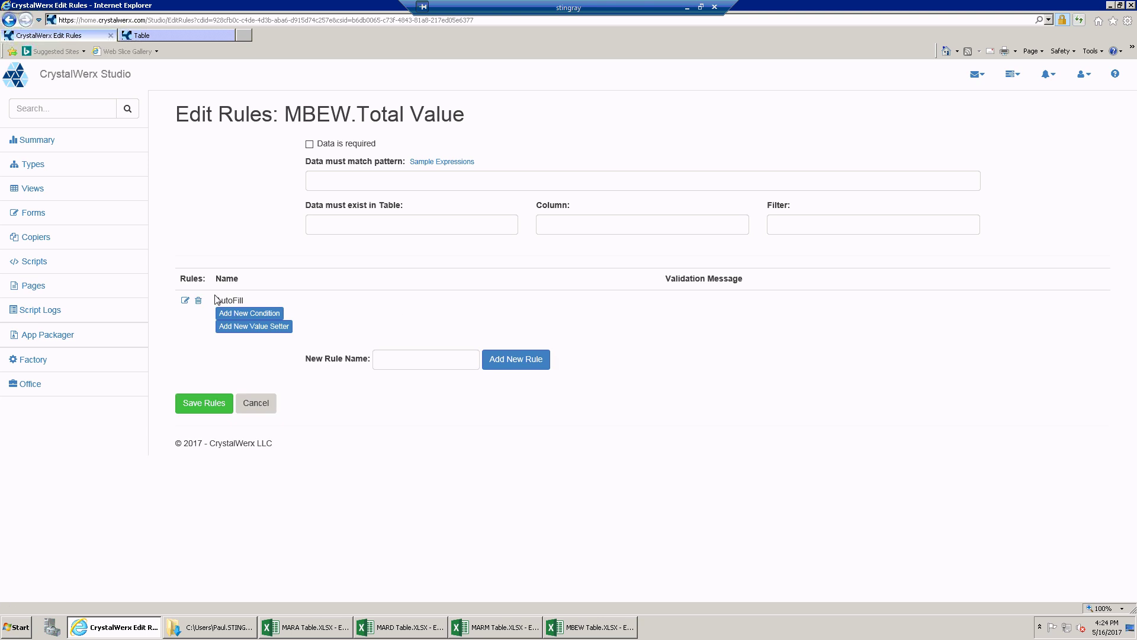
left_click(272, 329)
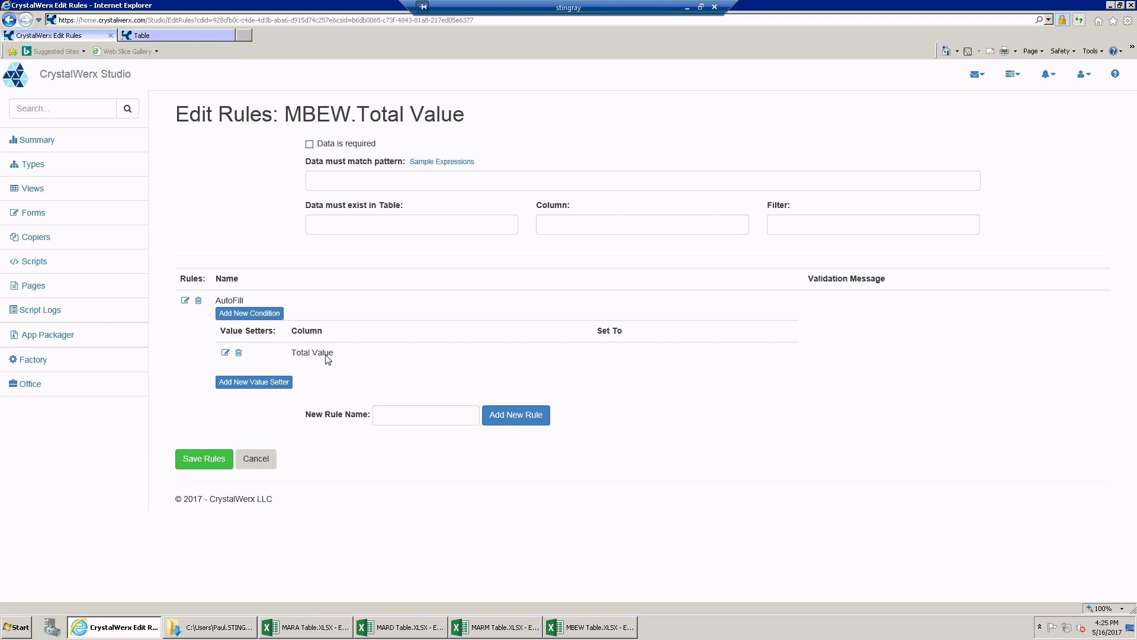
left_click(225, 353)
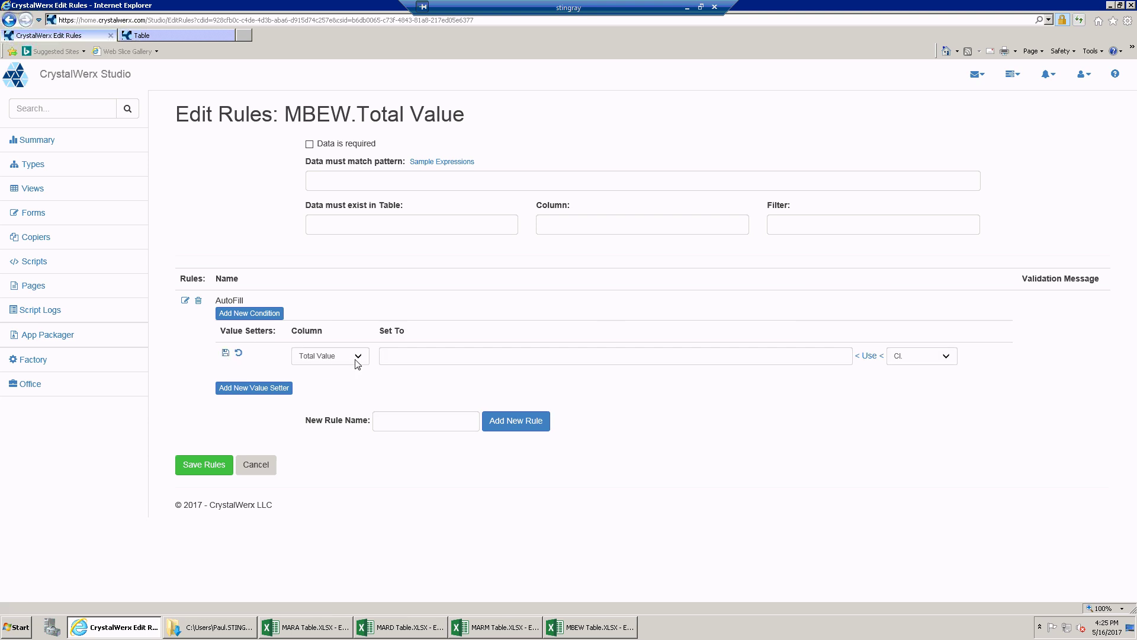
left_click(948, 359)
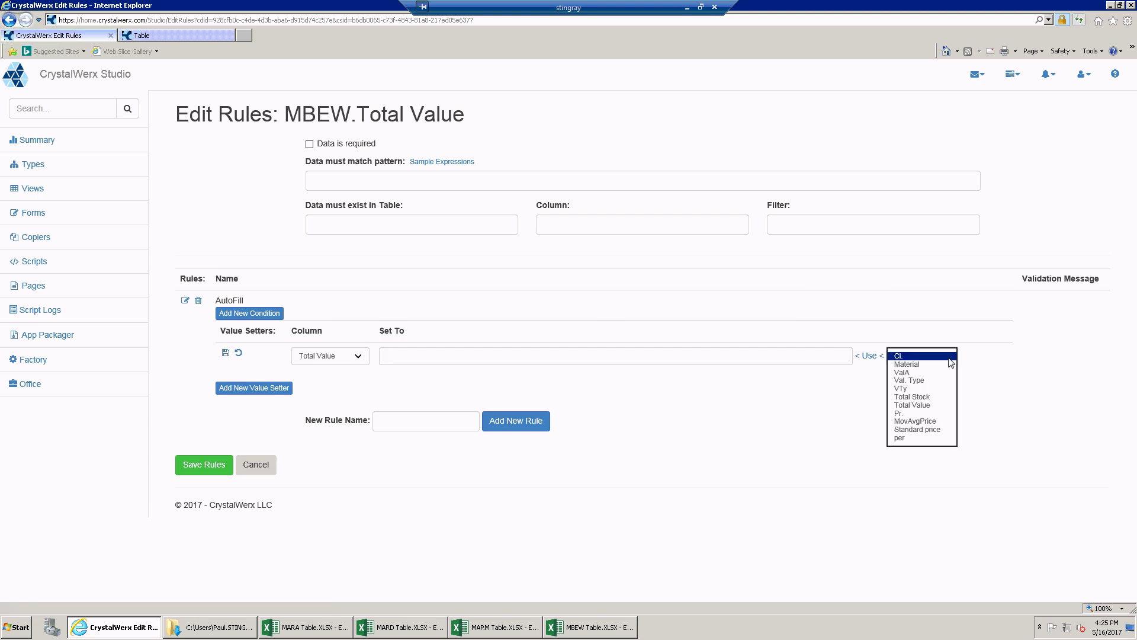
left_click(922, 398)
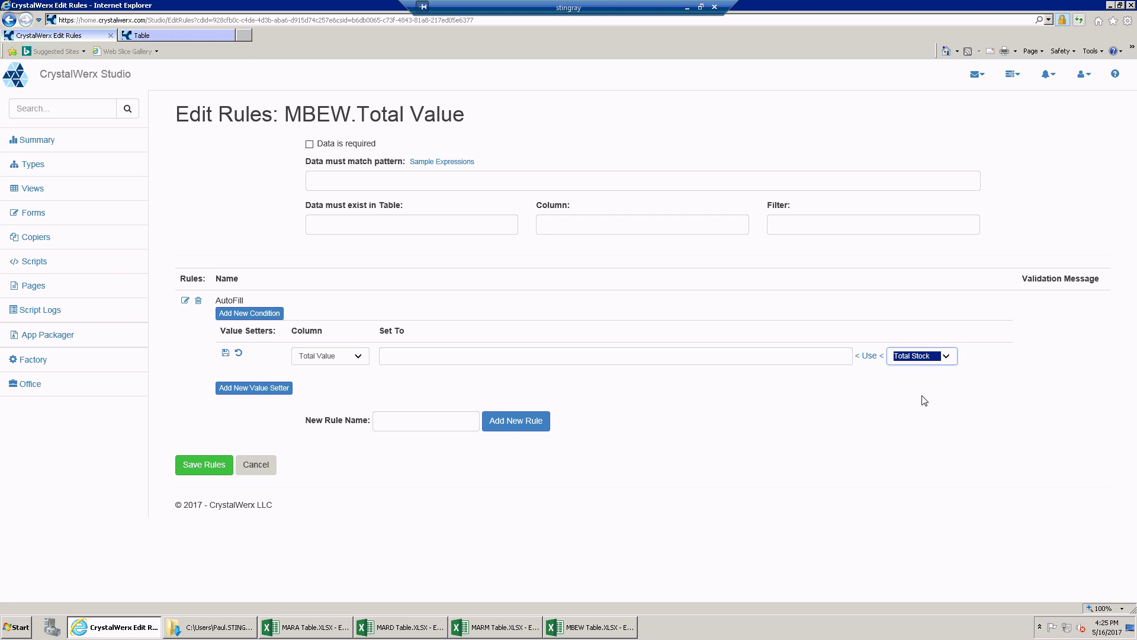
left_click(667, 358)
left_click(868, 356)
left_click(532, 361)
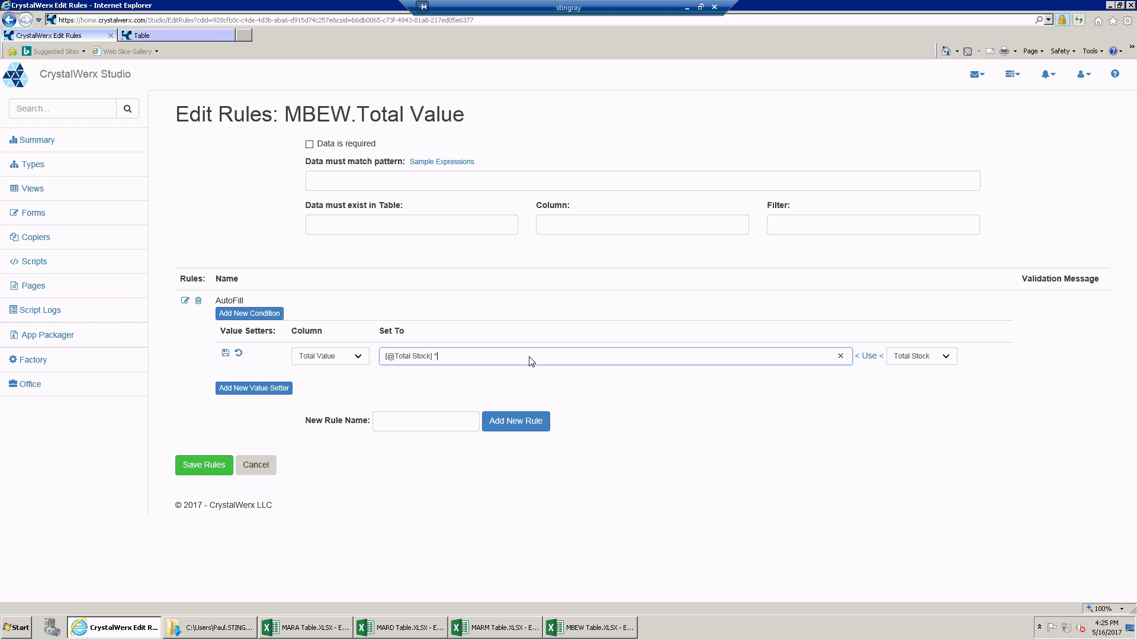
left_click(941, 359)
left_click(936, 388)
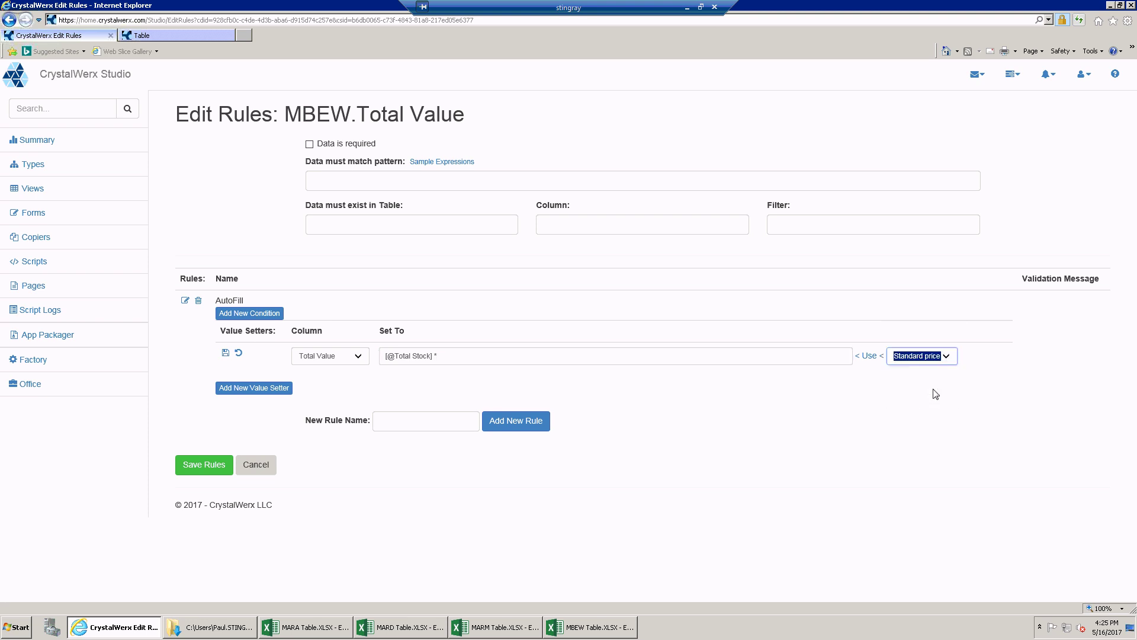
left_click(868, 356)
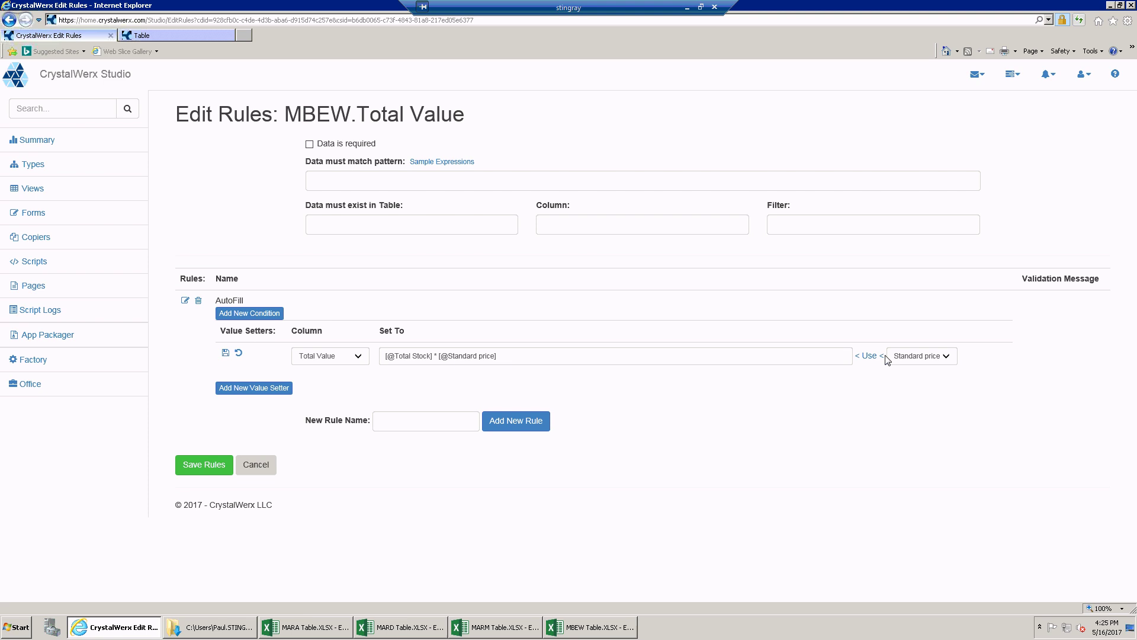
left_click(225, 354)
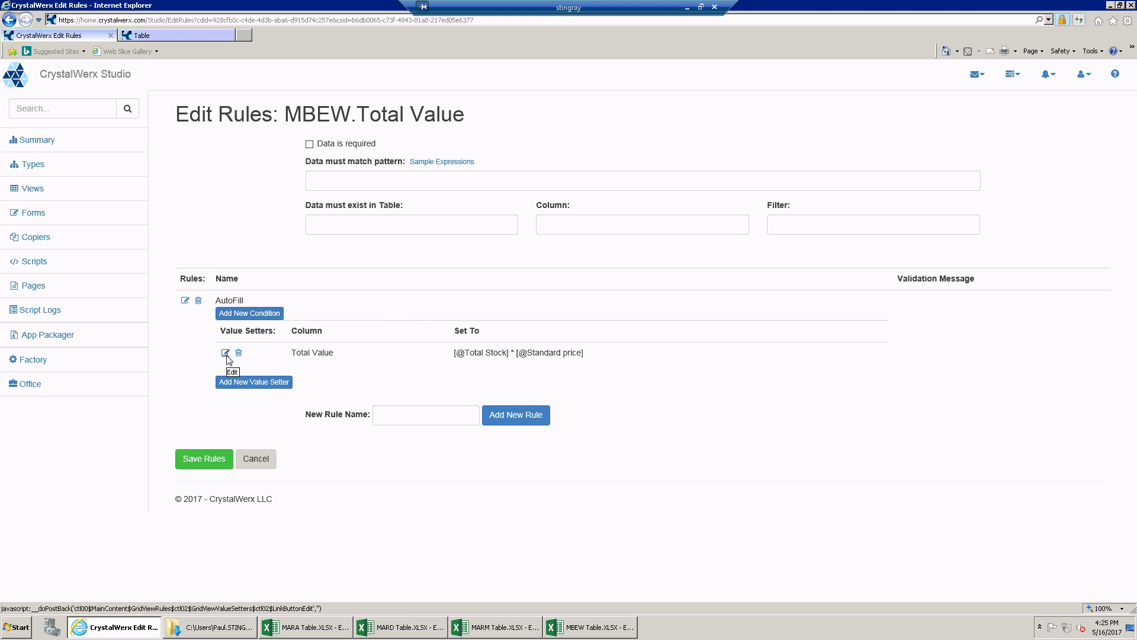
left_click(215, 462)
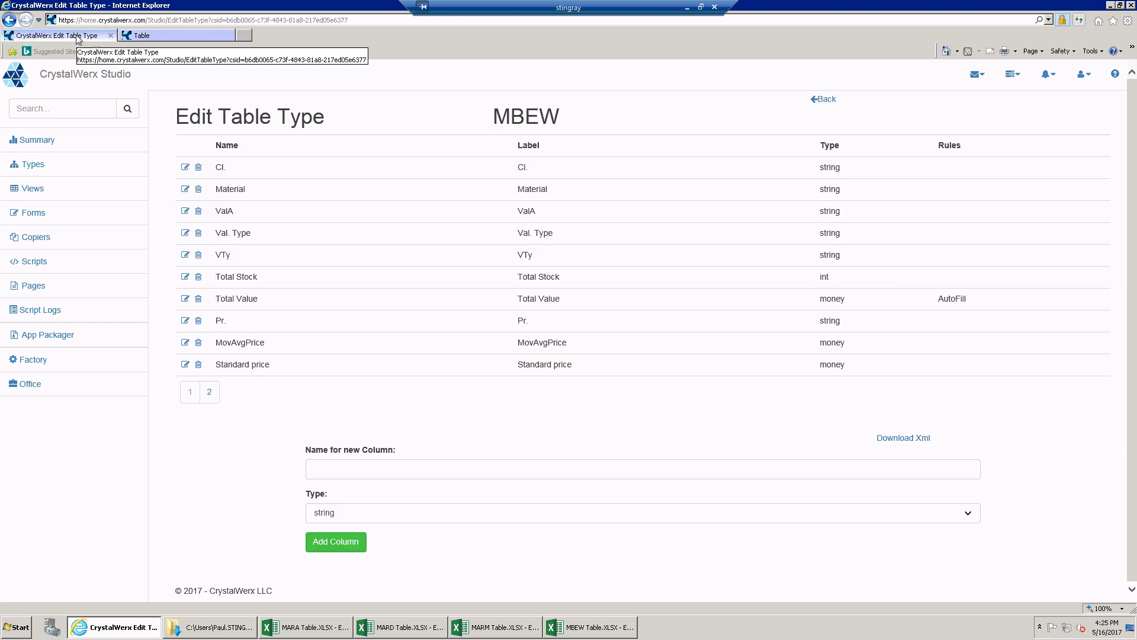
- Switch to the Factory, reopen the MBEW table and sort it by Total Stock in descending order
left_click(150, 37)
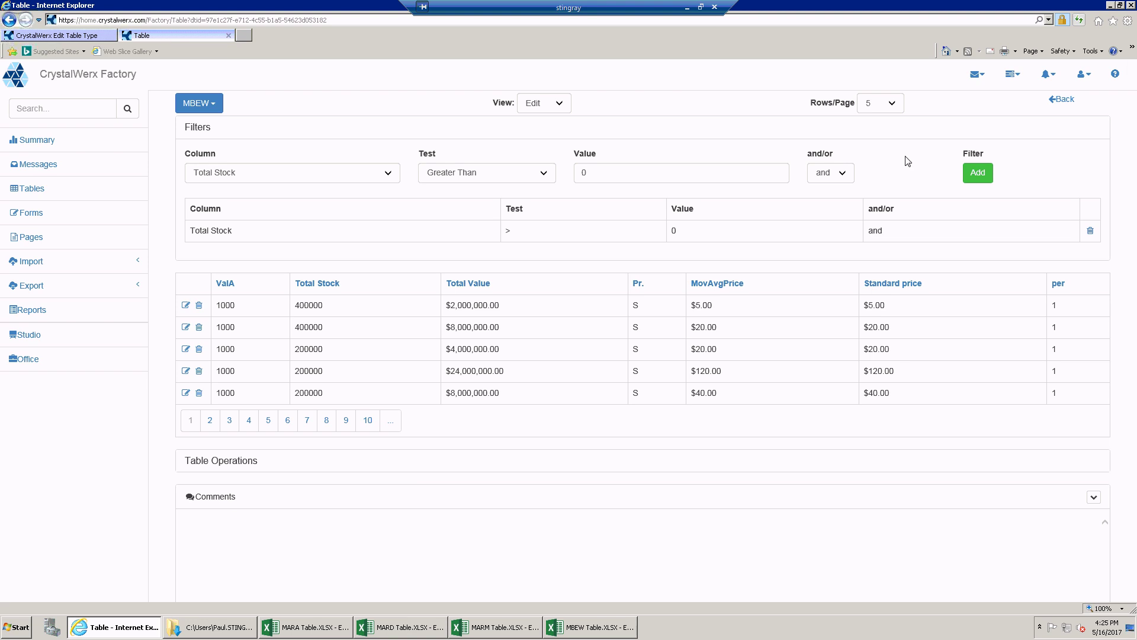
left_click(1065, 100)
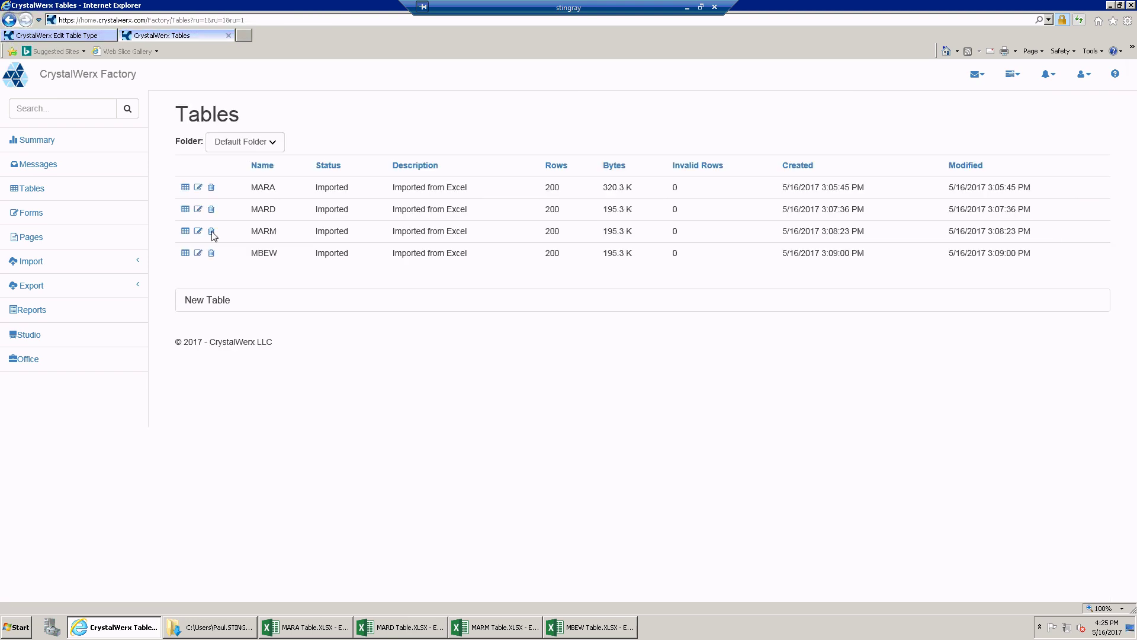
left_click(187, 254)
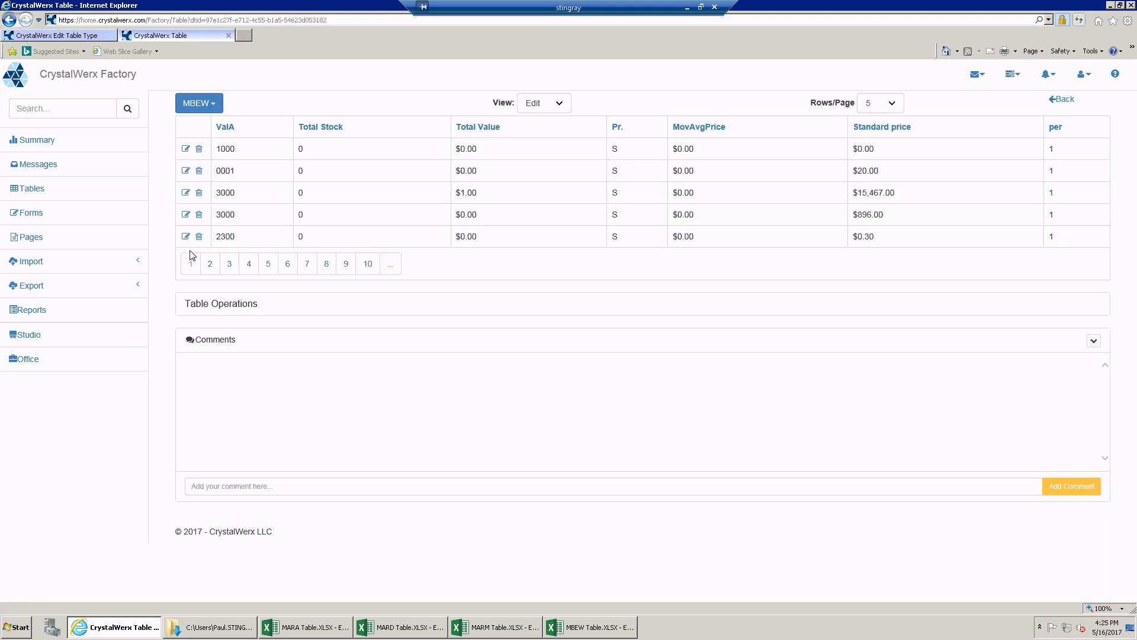
left_click(337, 127)
left_click(338, 129)
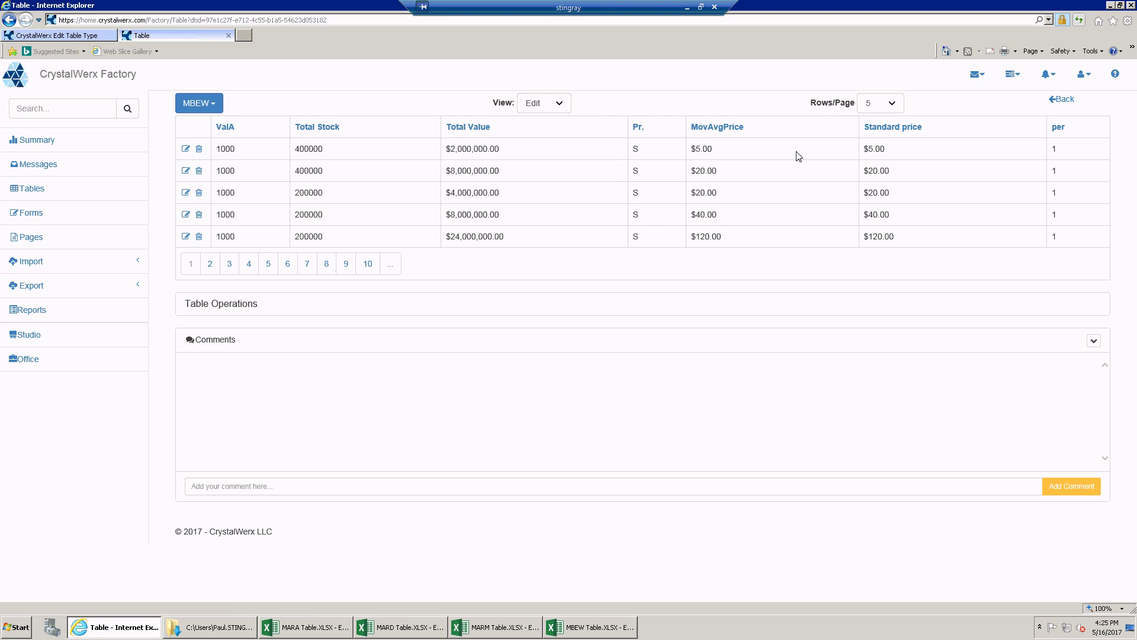
- Set the first row's Total Stock to 450000 and save the row
left_click(186, 149)
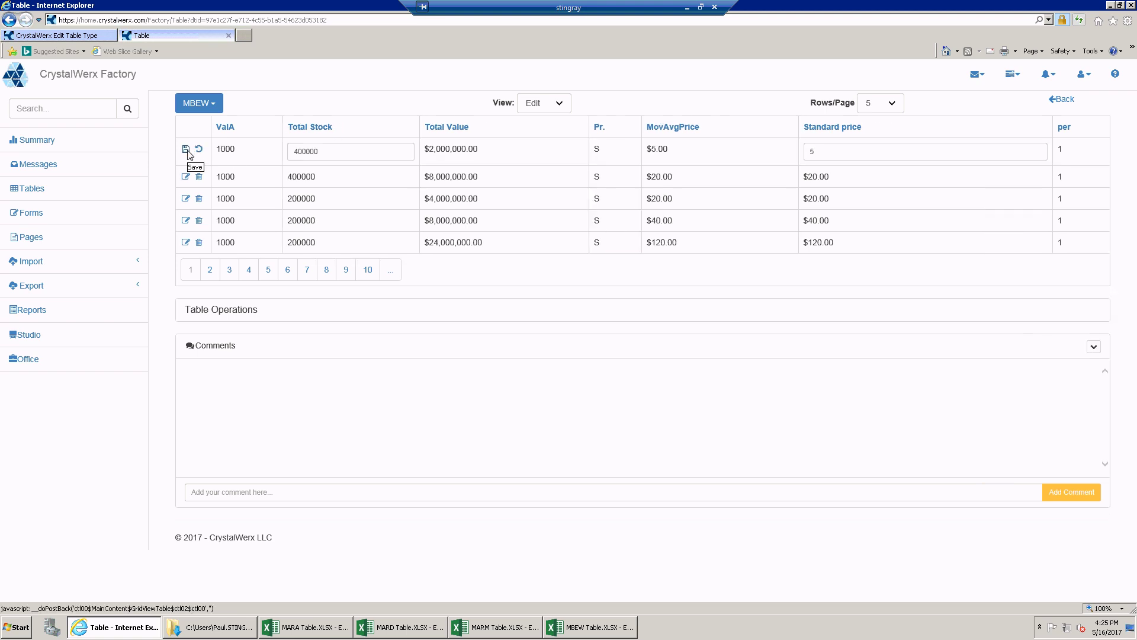
left_click(297, 153)
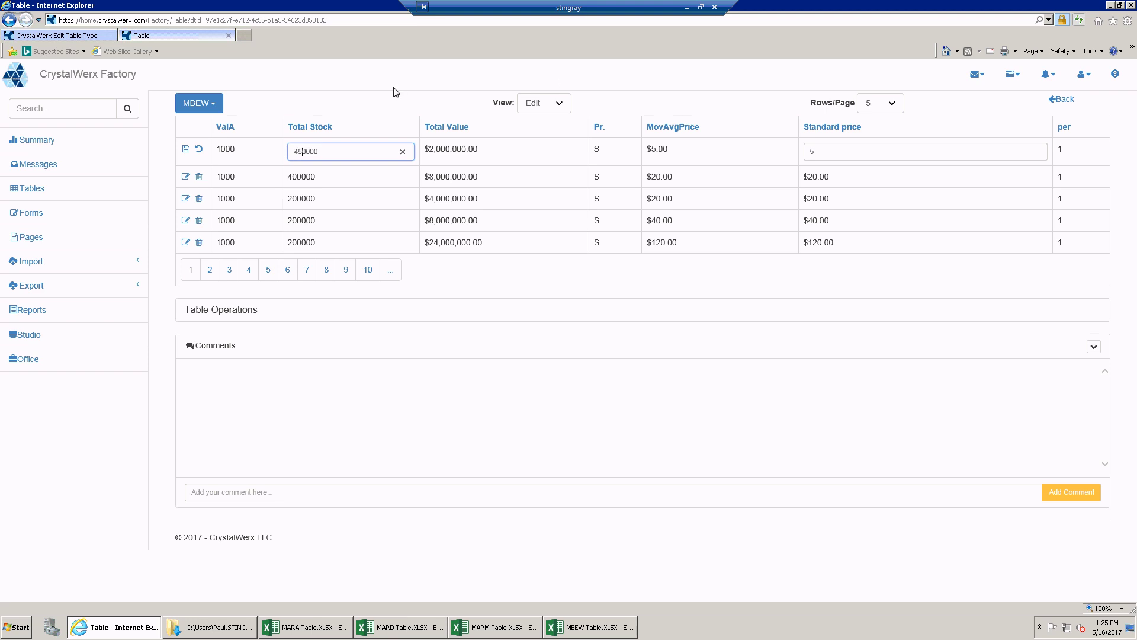
left_click(186, 149)
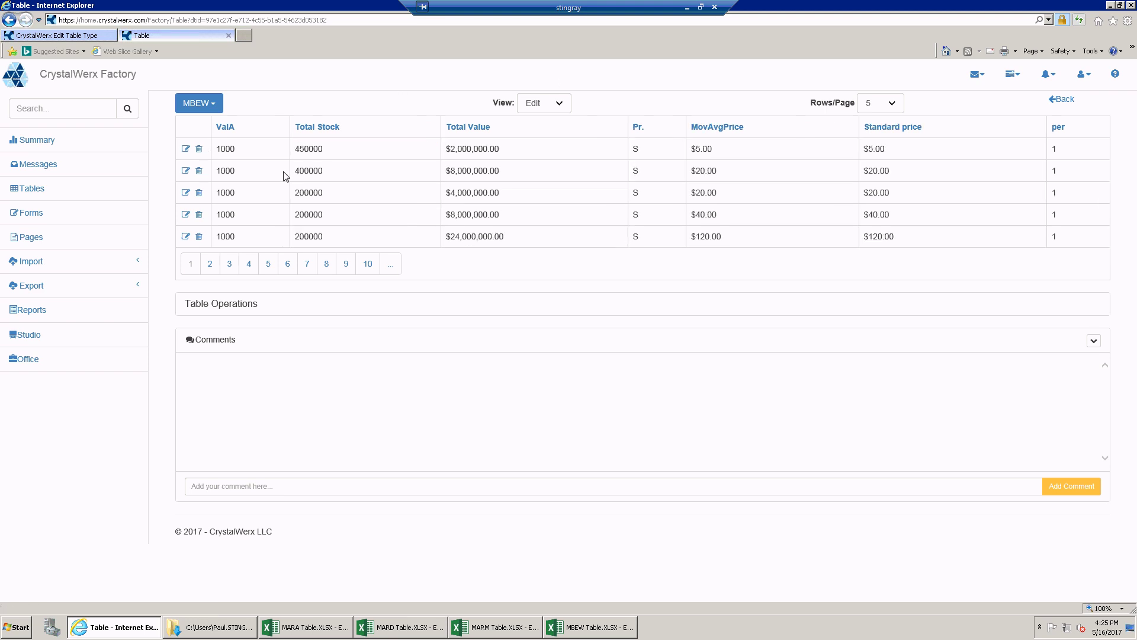
- Turn on Validate for the MBEW table and check that the option is active
left_click(215, 105)
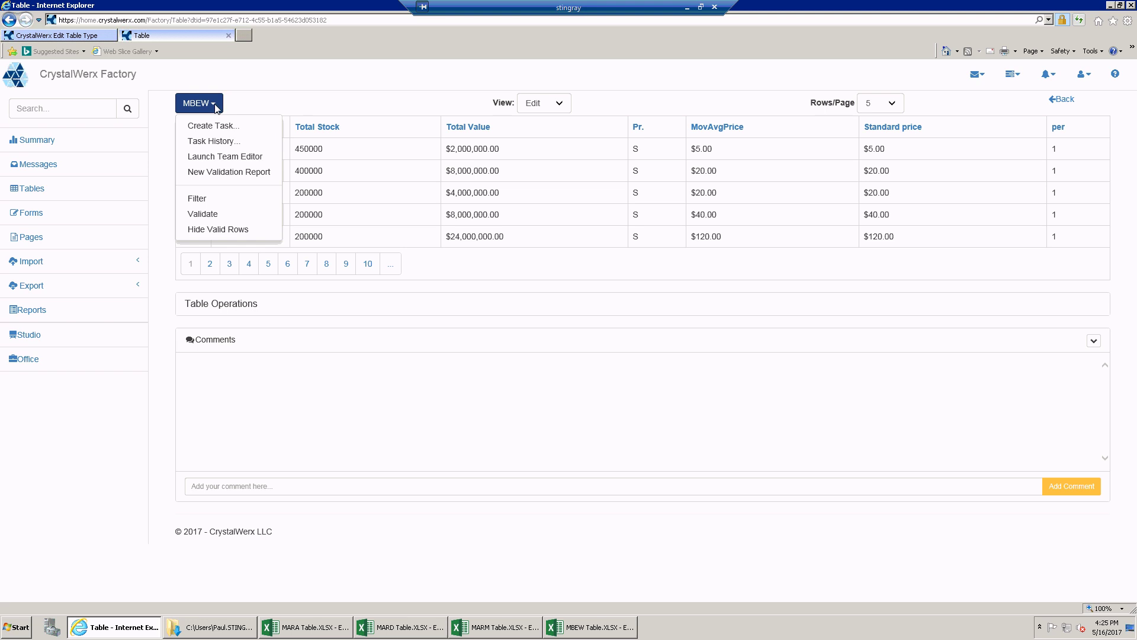
left_click(214, 214)
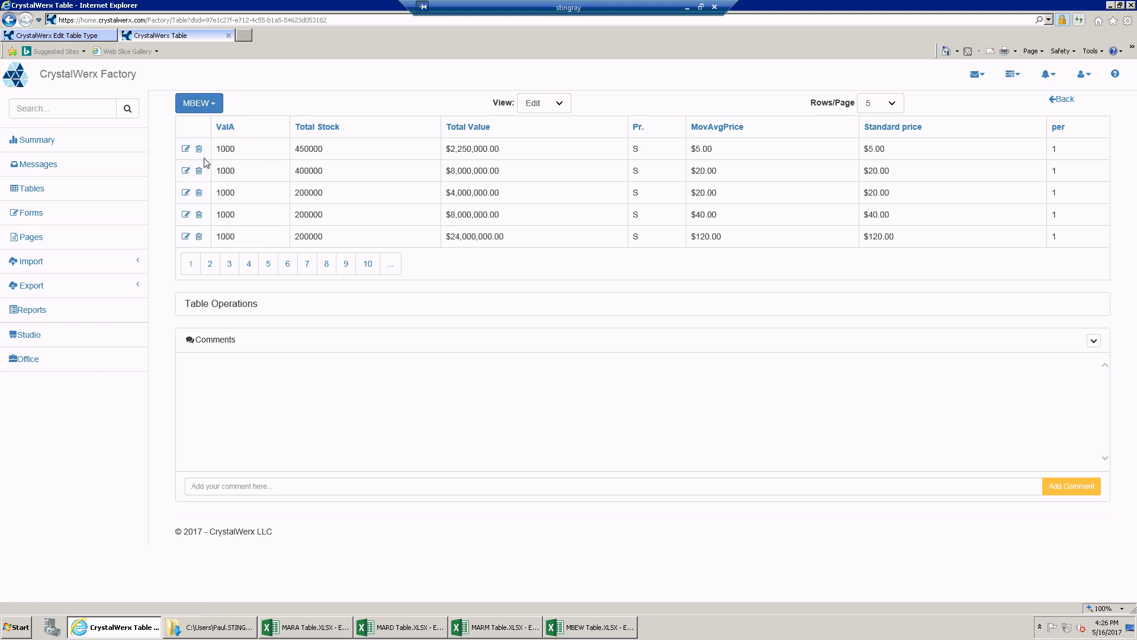
left_click(207, 105)
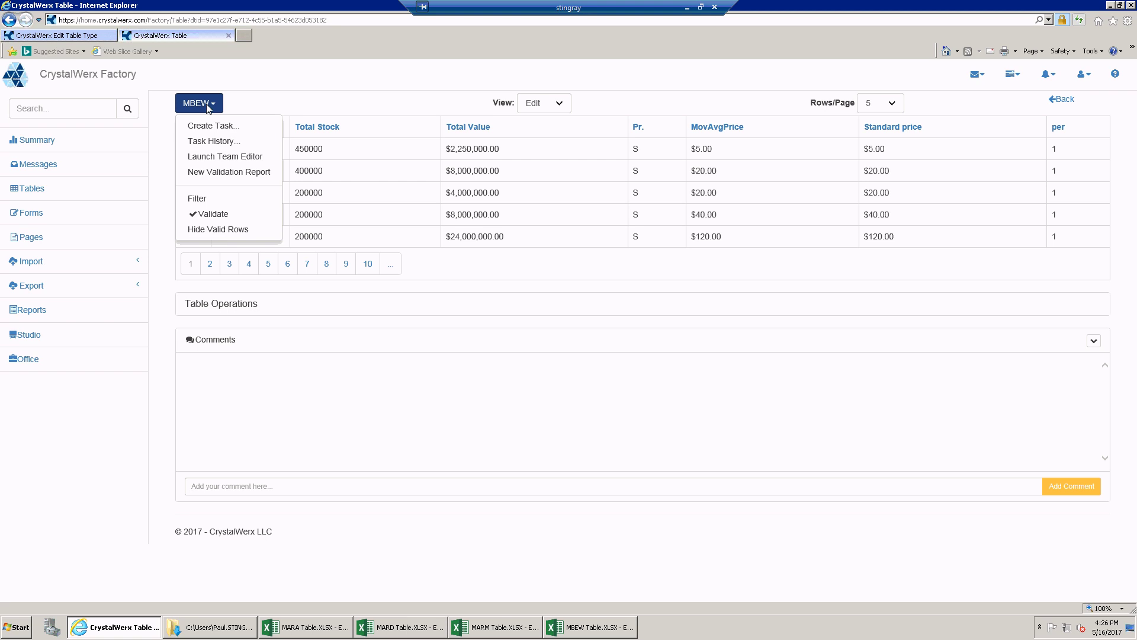
left_click(261, 86)
- Set the first row's Total Stock back to 400000 and save the row
left_click(186, 149)
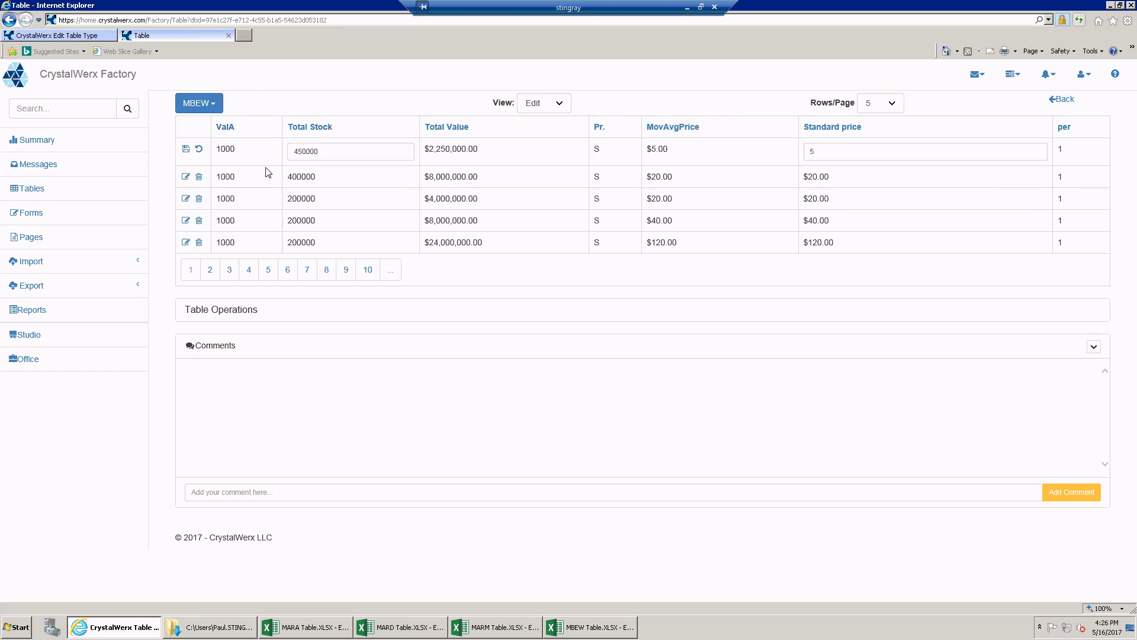
left_click(297, 152)
left_click(186, 150)
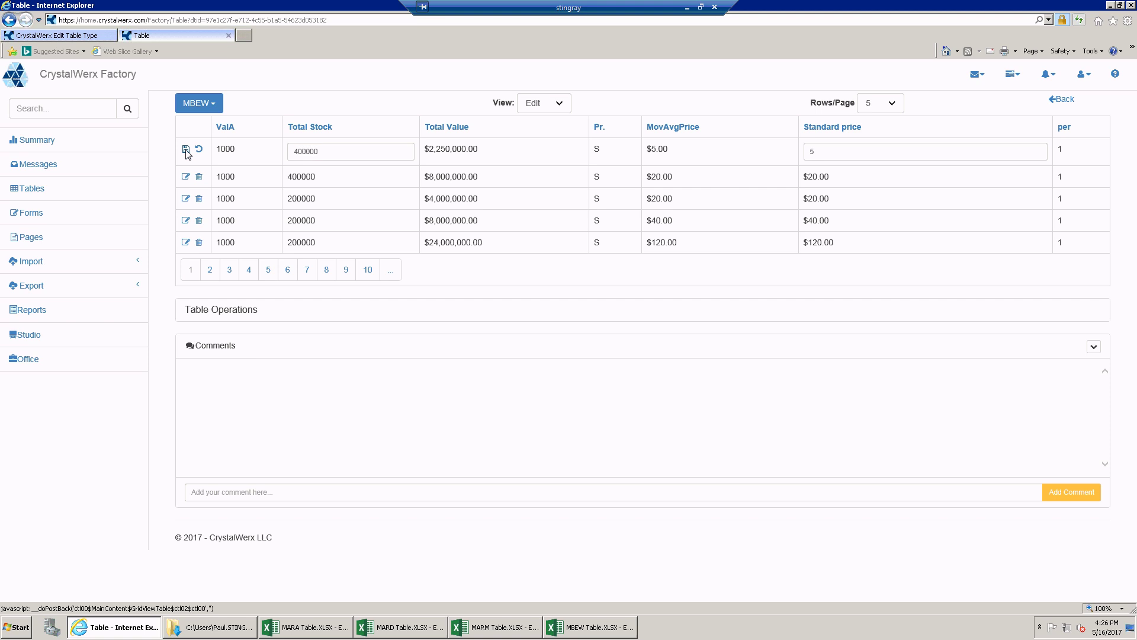
- Set the first row's Standard price to 6 and save the row to test the Total Value calculation
left_click(186, 150)
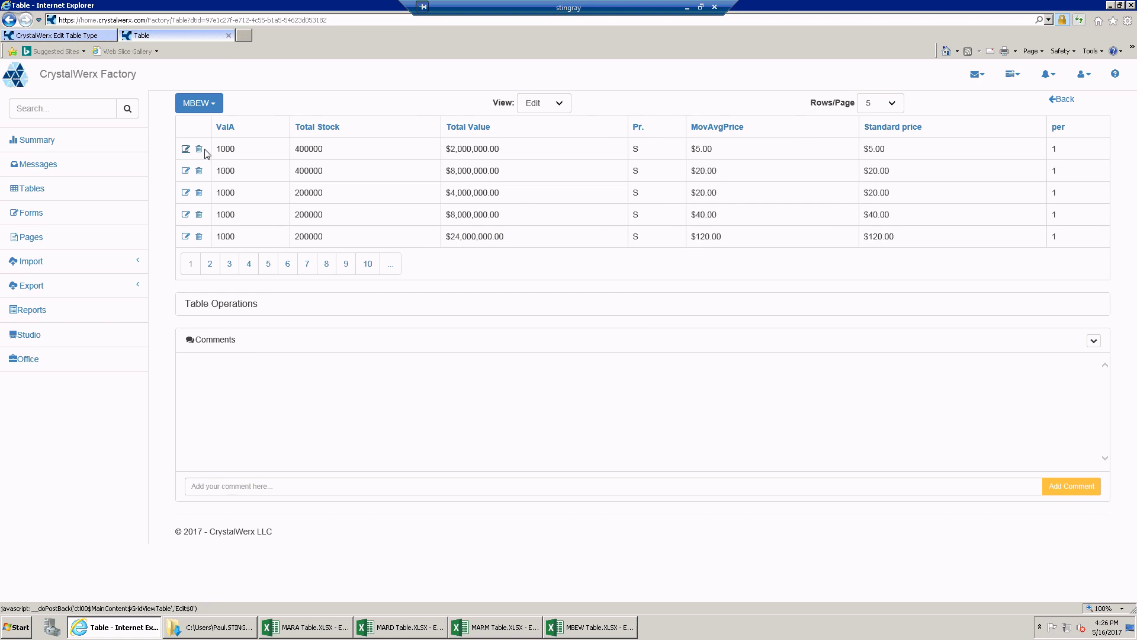
left_click(814, 151)
double_click(812, 152)
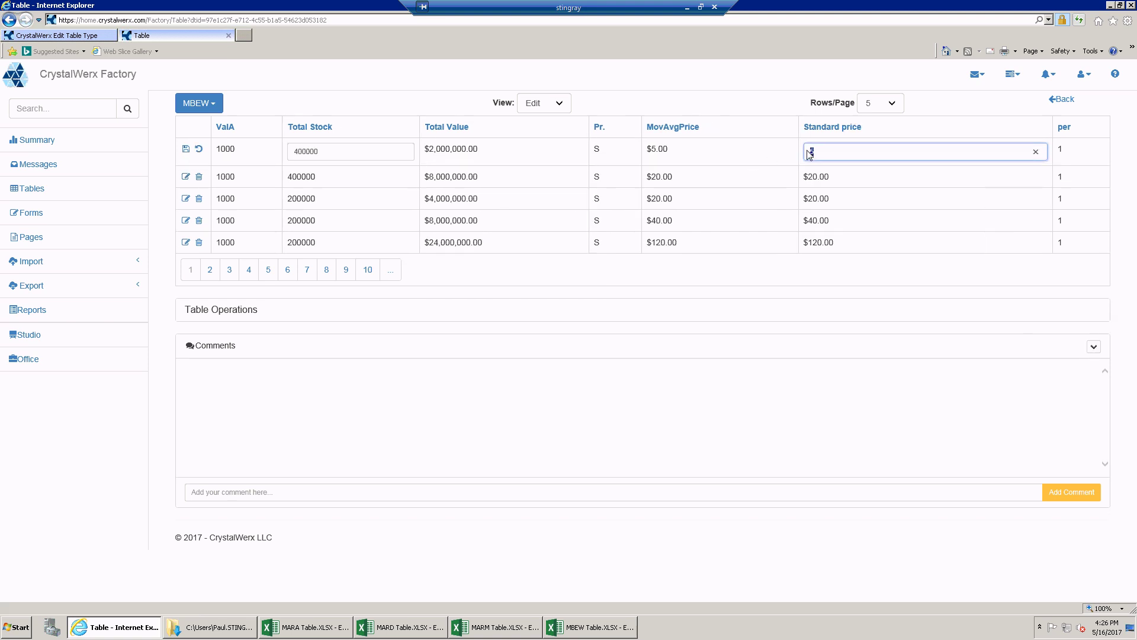
type("6")
left_click(186, 149)
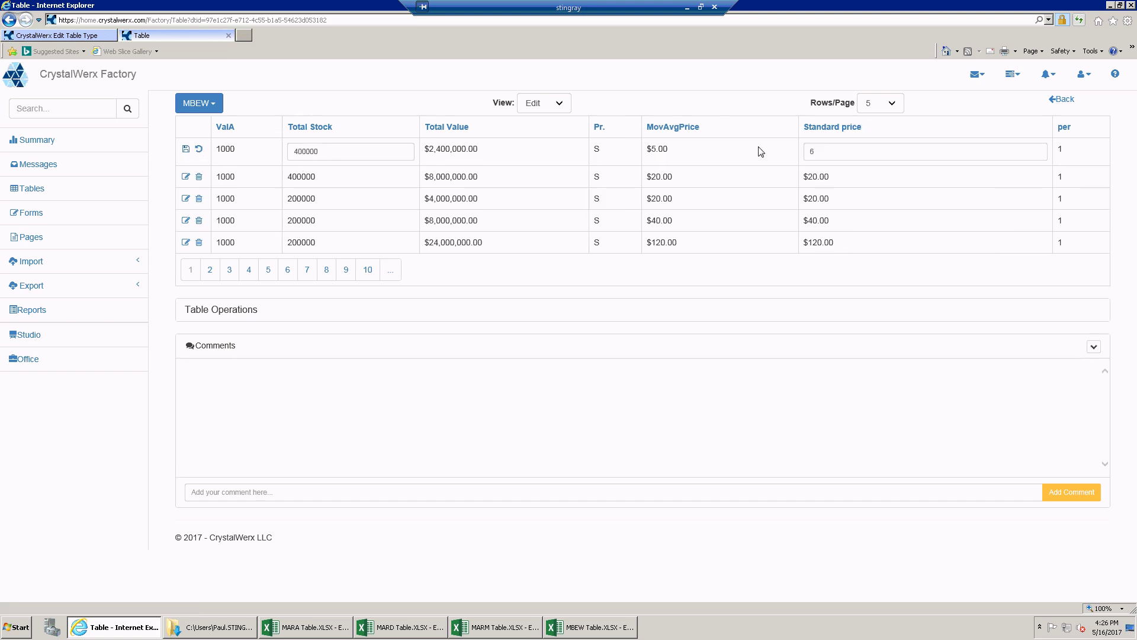
- Set the first row's Standard price back to 5 and save the row
left_click(807, 152)
double_click(807, 152)
type("5")
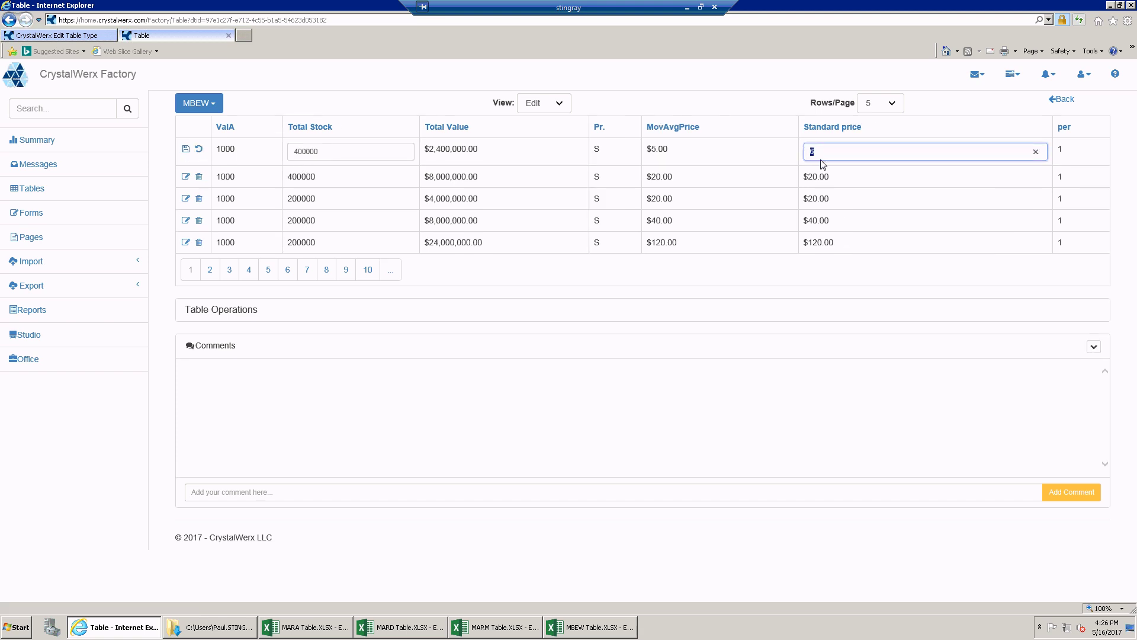
left_click(186, 150)
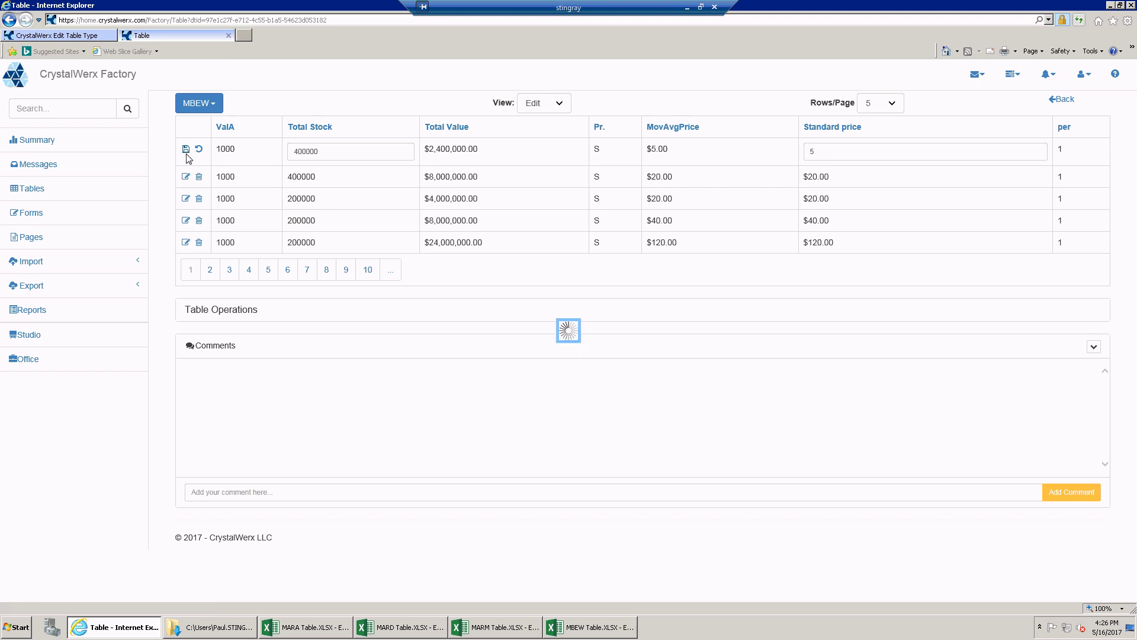
- Re-sort the table by Total Stock and turn off Validate for the MBEW table
left_click(309, 131)
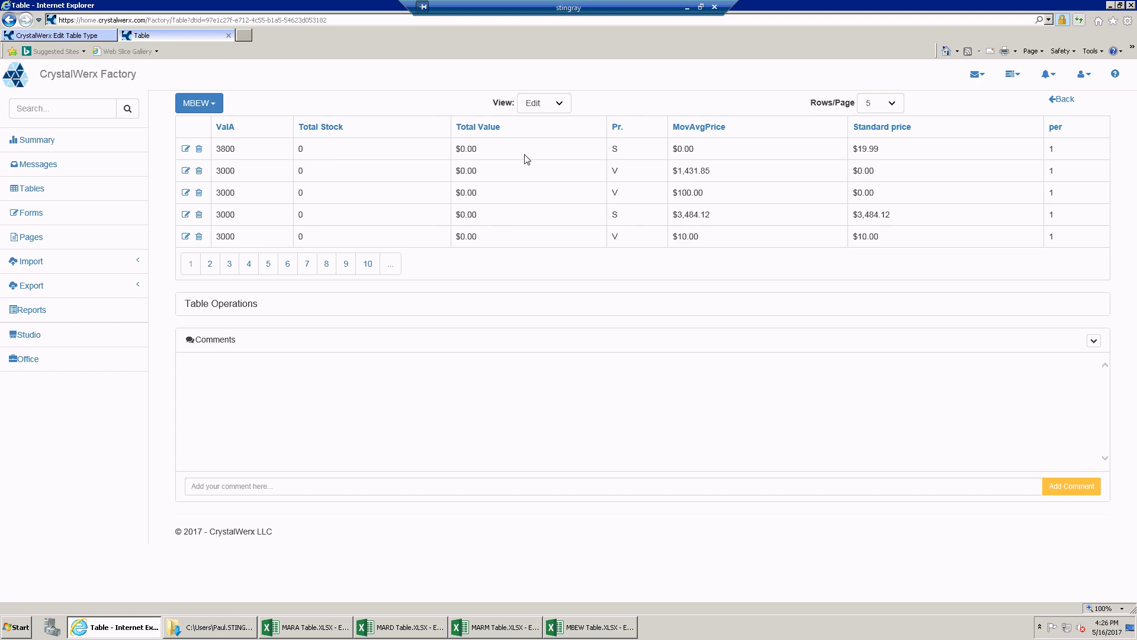
left_click(212, 109)
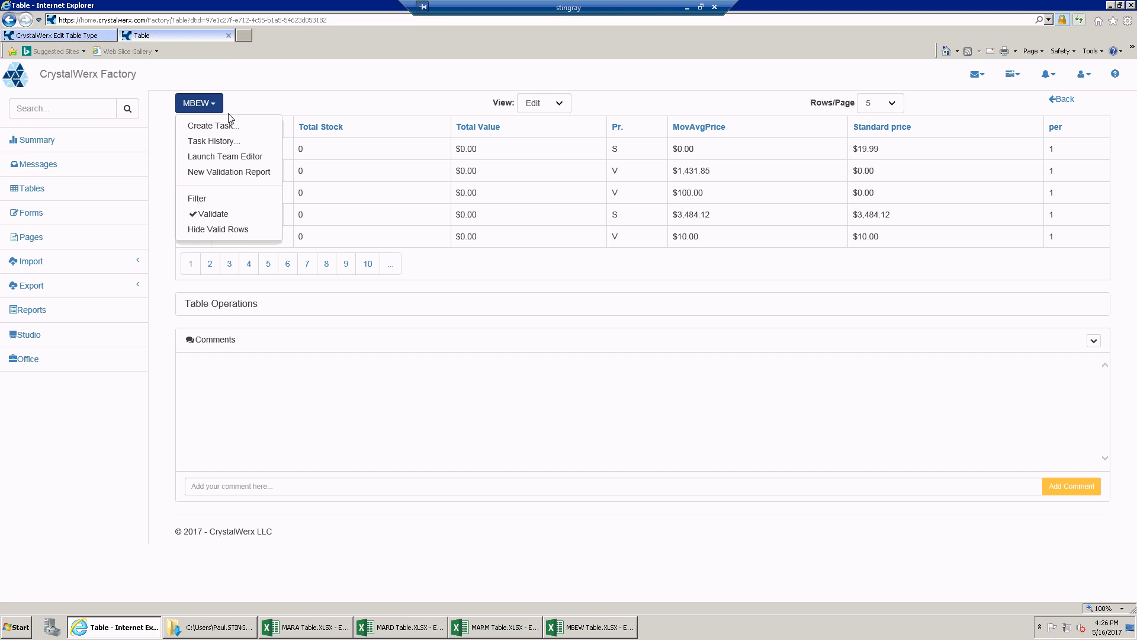
left_click(207, 217)
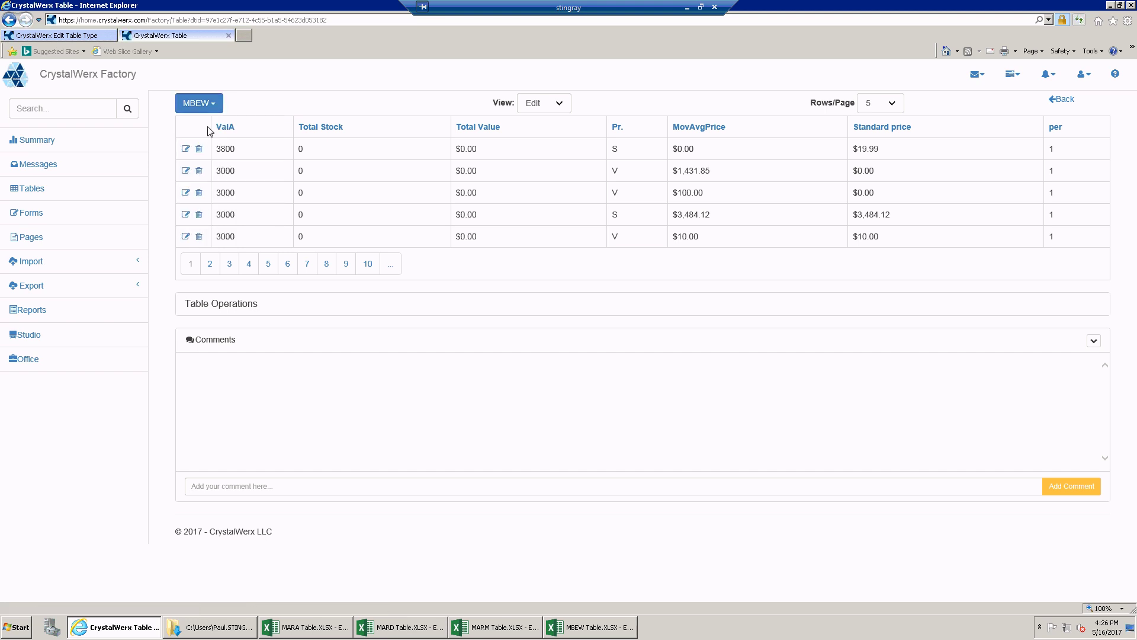
- Filter the MBEW table to rows whose Total Stock is greater than 0
left_click(214, 105)
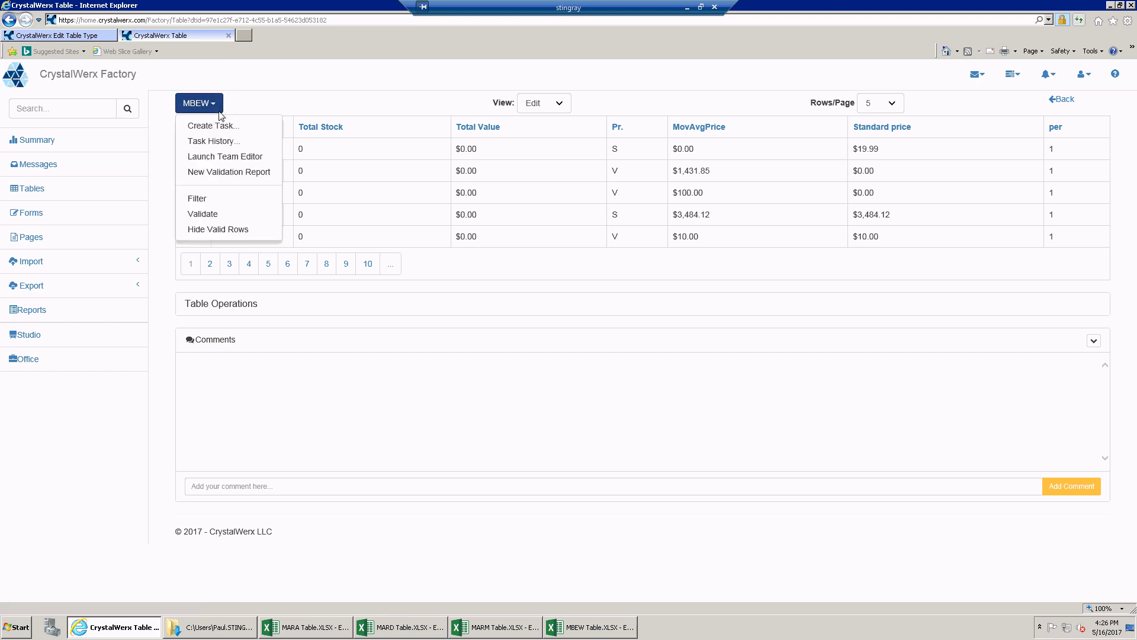
left_click(198, 199)
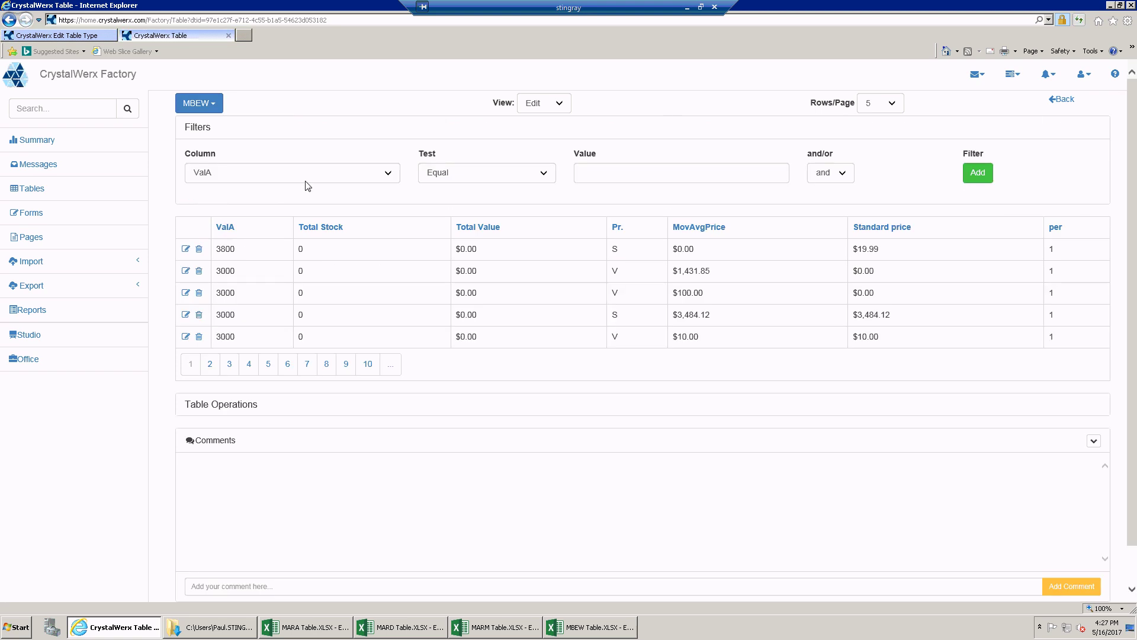
left_click(390, 179)
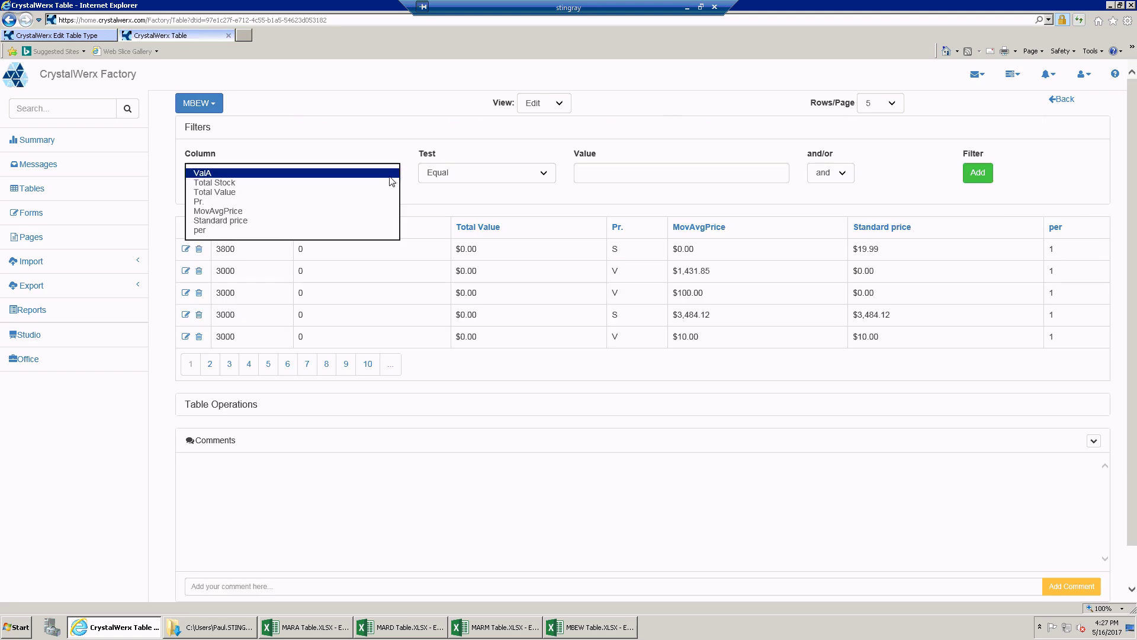
left_click(260, 184)
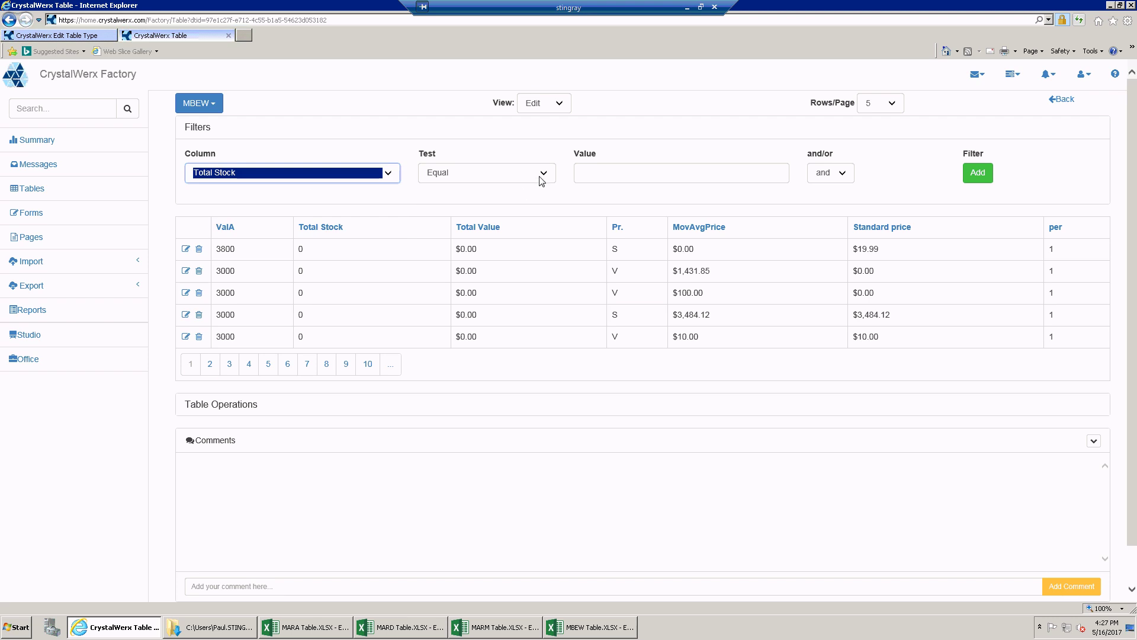
left_click(539, 176)
left_click(467, 211)
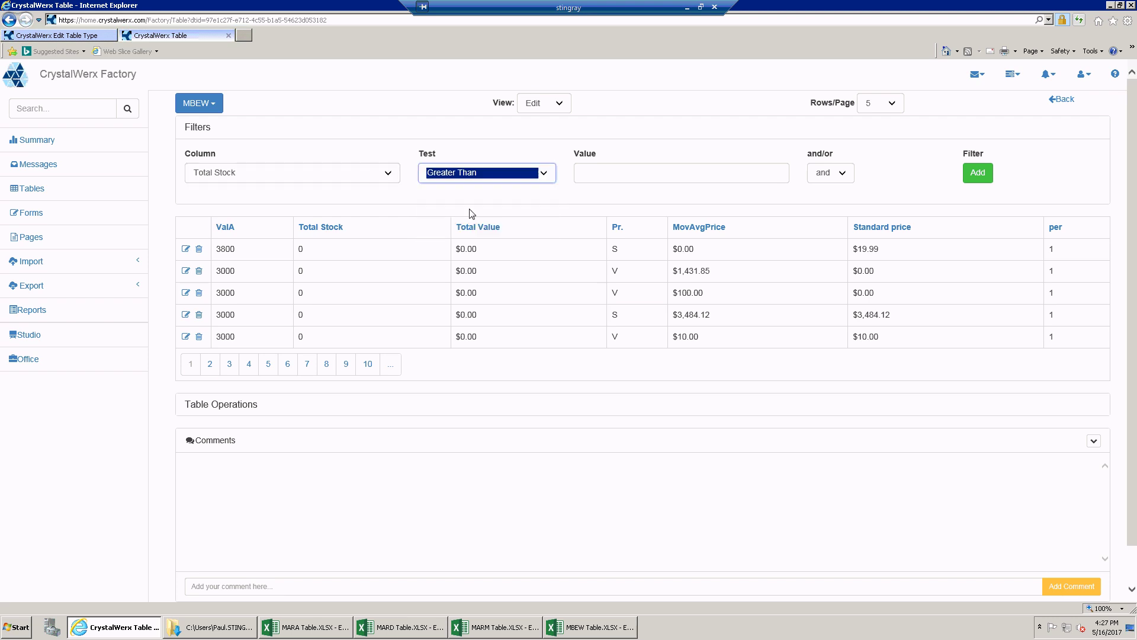
left_click(614, 176)
type("0")
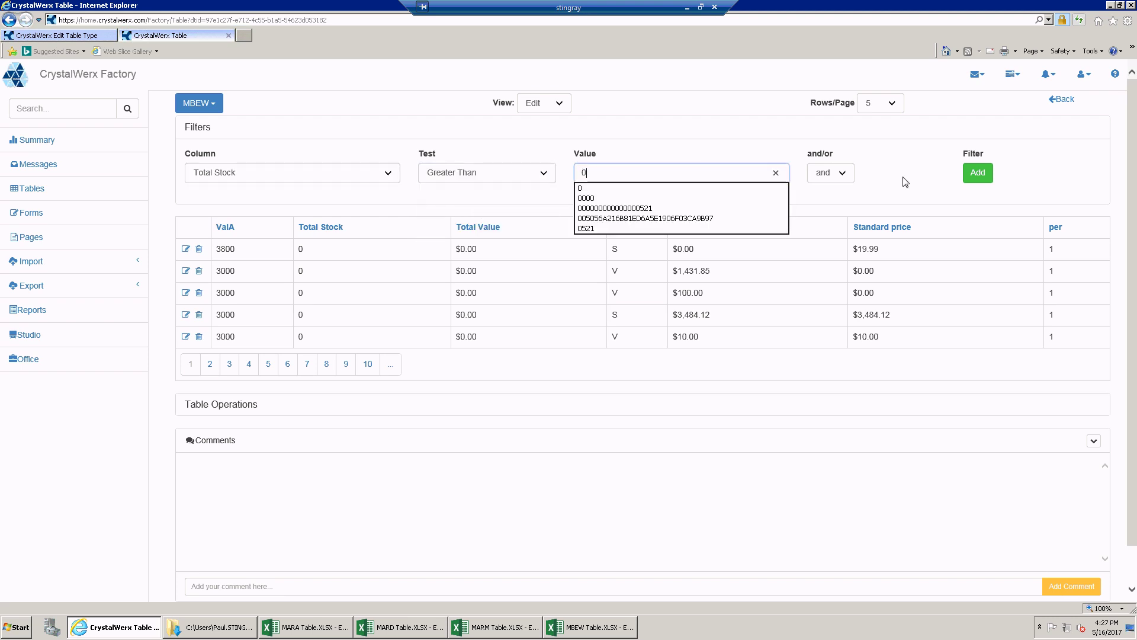
left_click(978, 175)
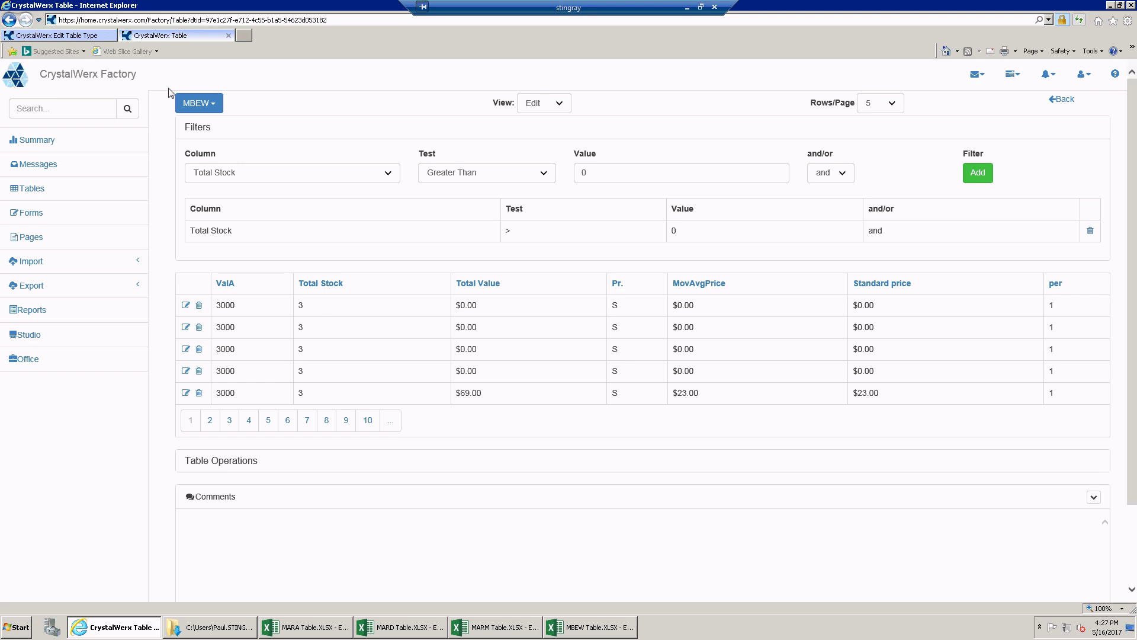
- Switch to the MBEW table type in CrystalWerx Studio and add a rule named "Needs price data" to the Standard price column
left_click(89, 37)
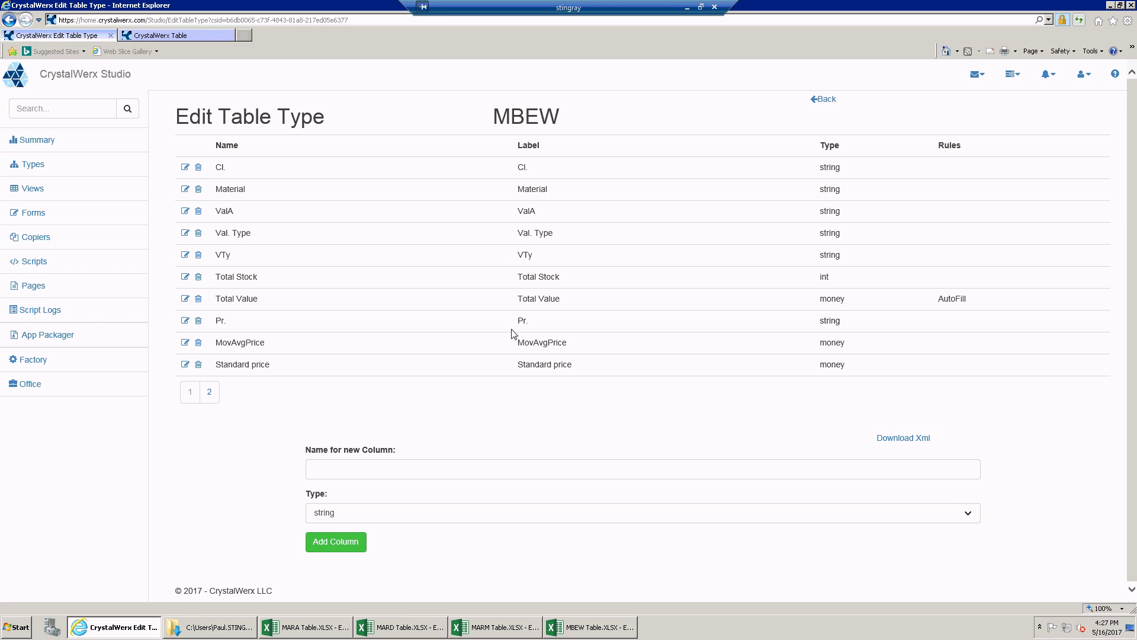
left_click(185, 365)
left_click(995, 367)
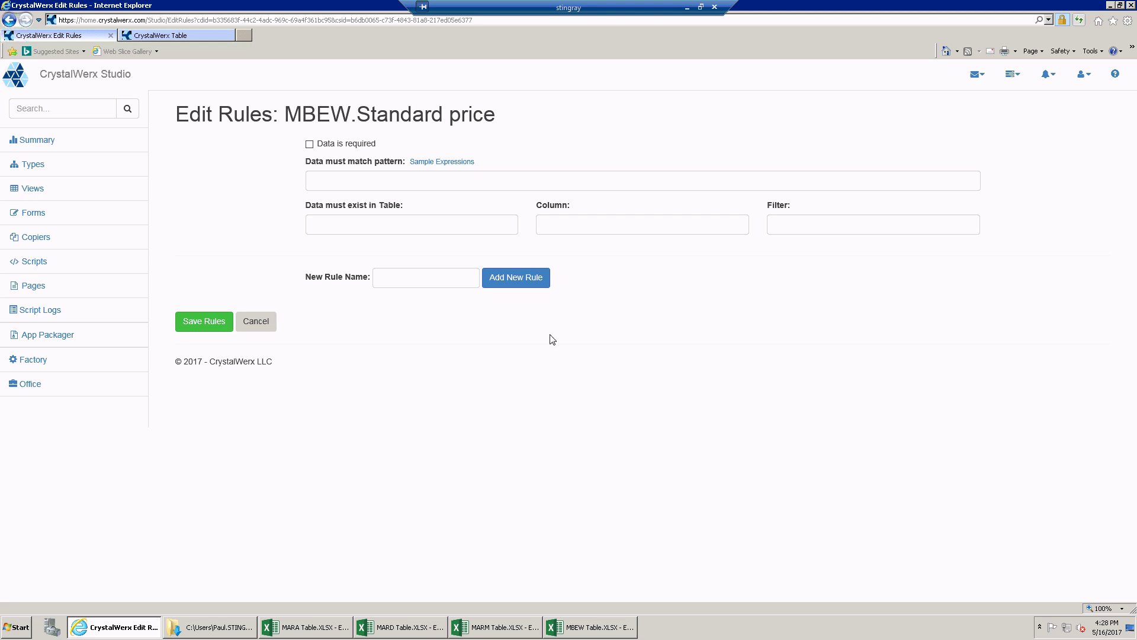
left_click(397, 277)
type("Needs price data")
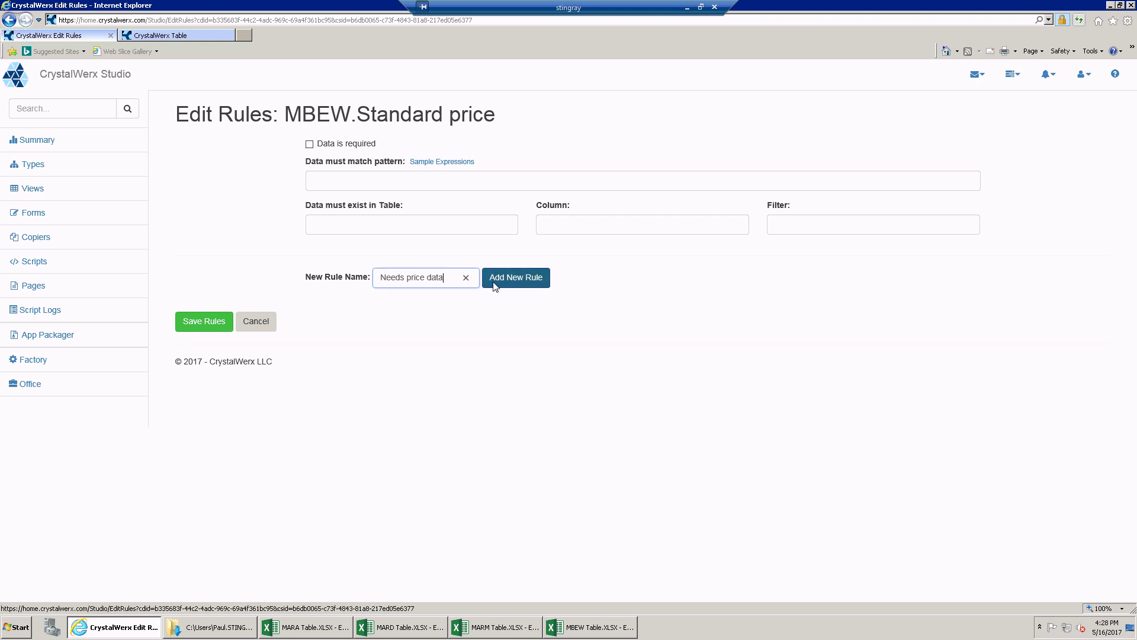
left_click(519, 283)
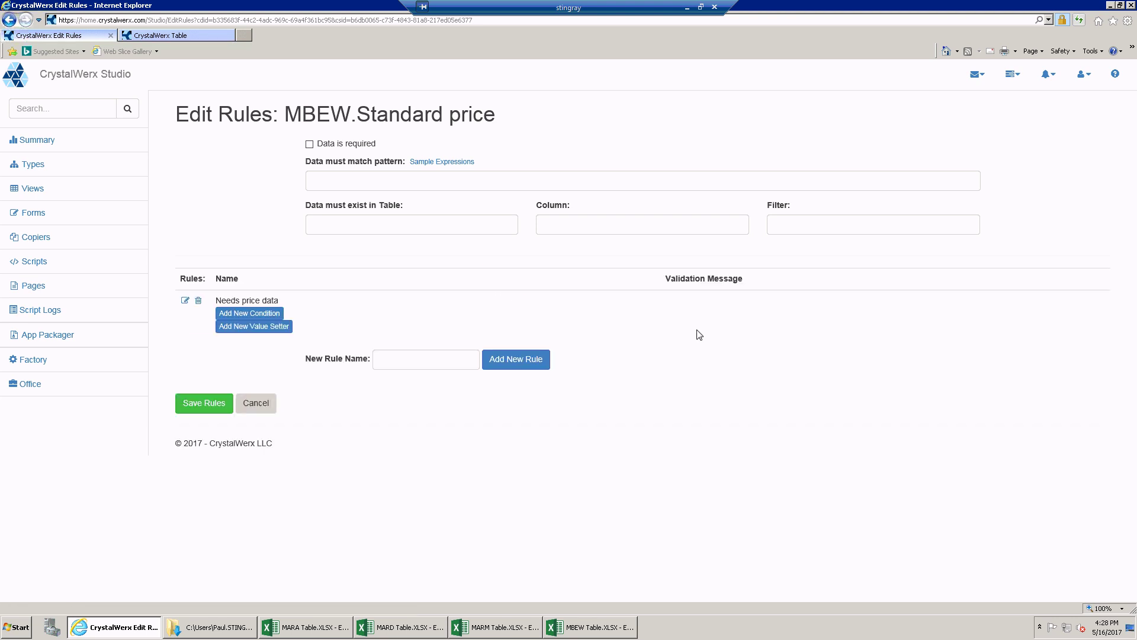
- Add a condition to the "Needs price data" rule testing that Standard price equals 0
left_click(260, 315)
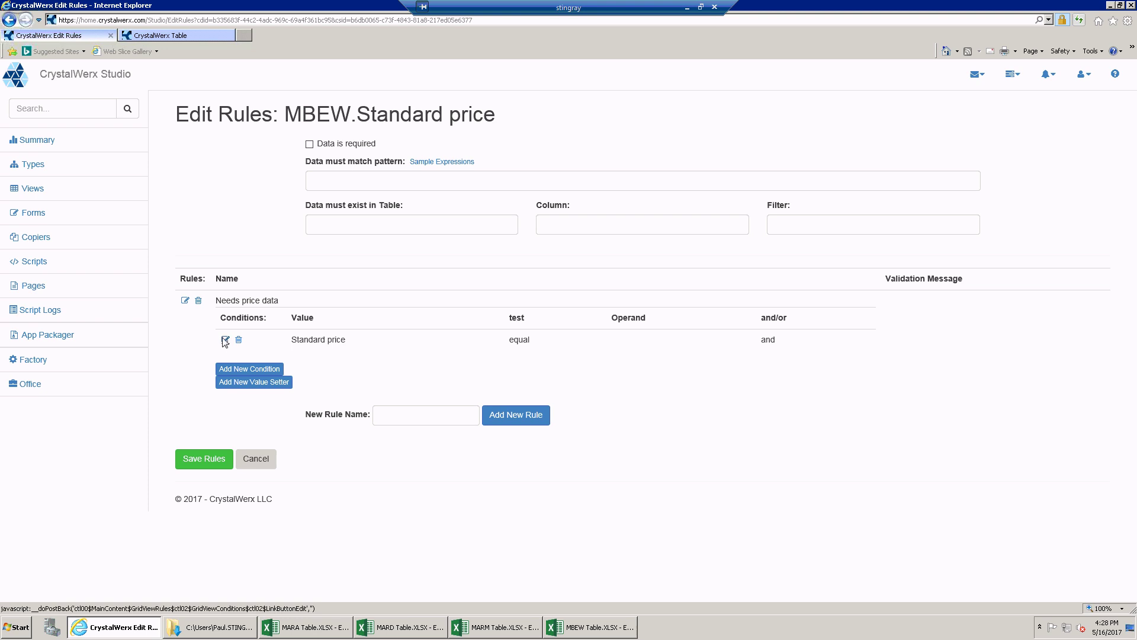
left_click(226, 341)
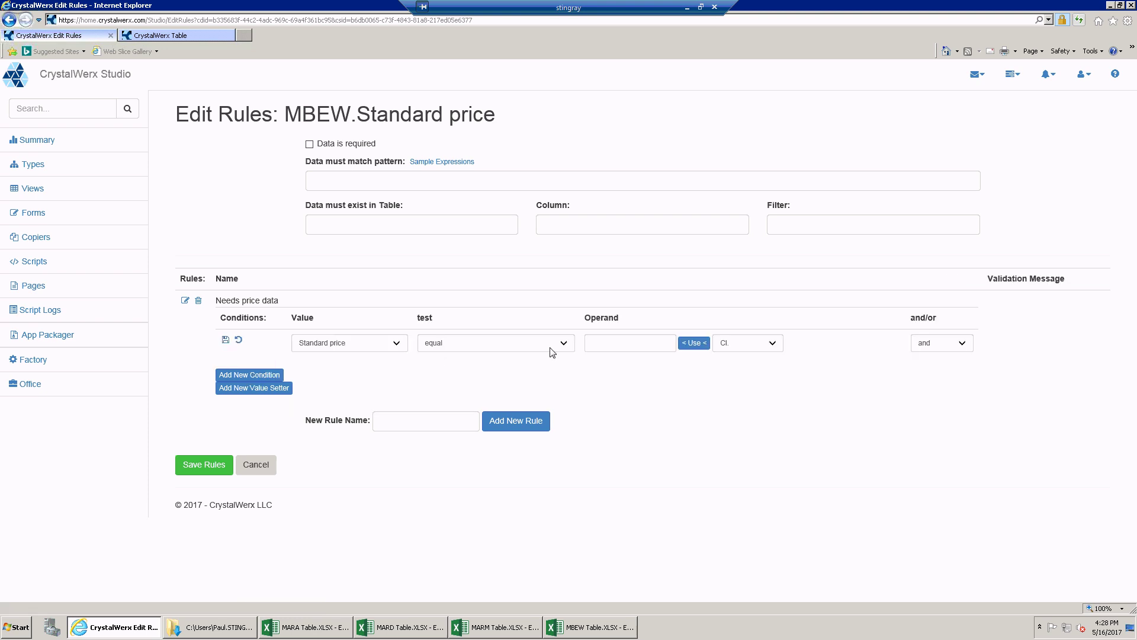
left_click(625, 346)
left_click(225, 340)
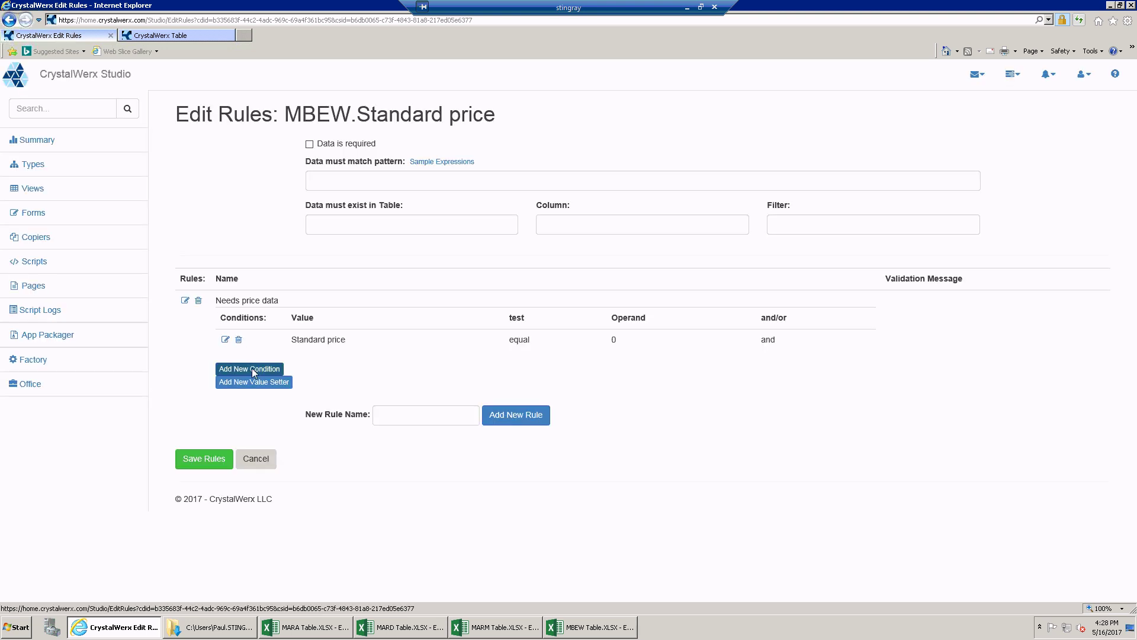
- Add a second condition to the rule testing that Total Stock is greater than 0
left_click(251, 368)
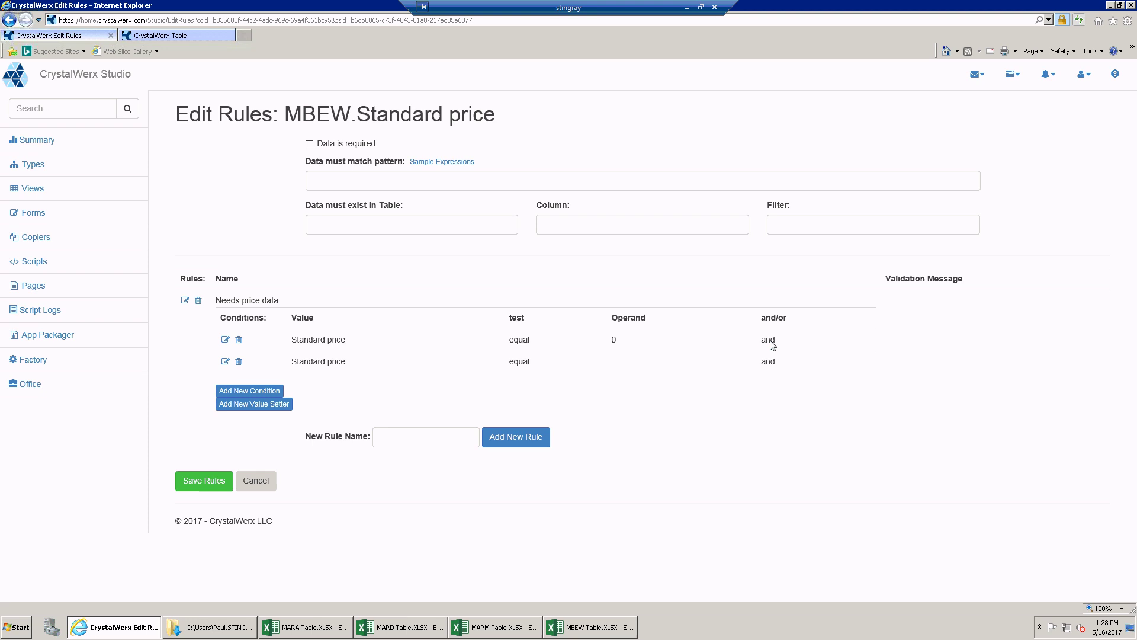
left_click(227, 362)
left_click(401, 366)
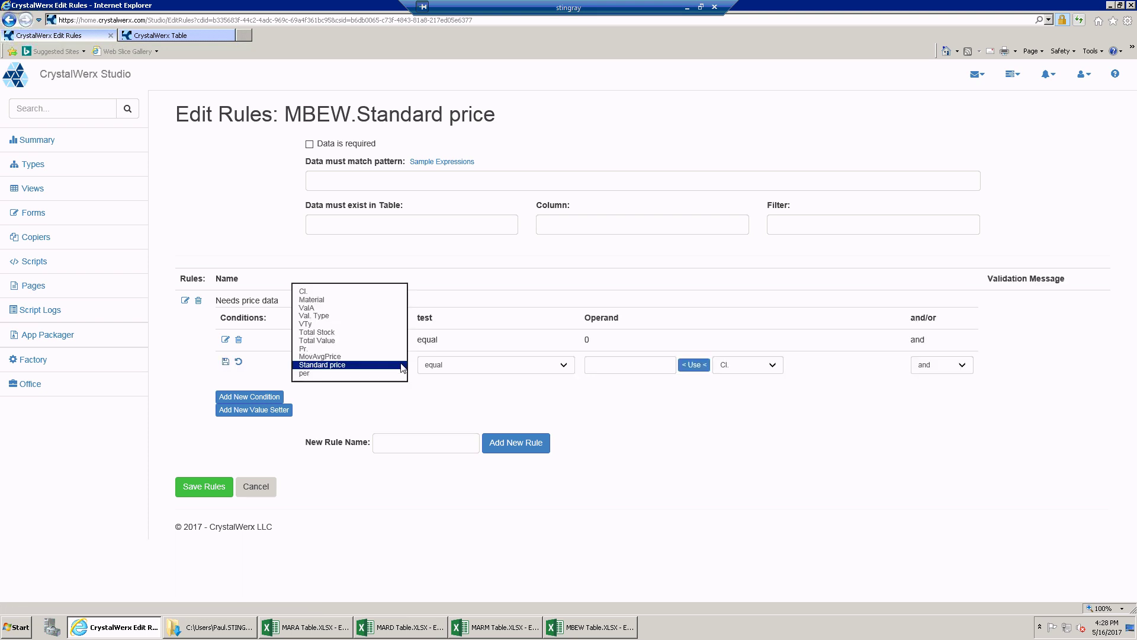
left_click(350, 337)
left_click(564, 366)
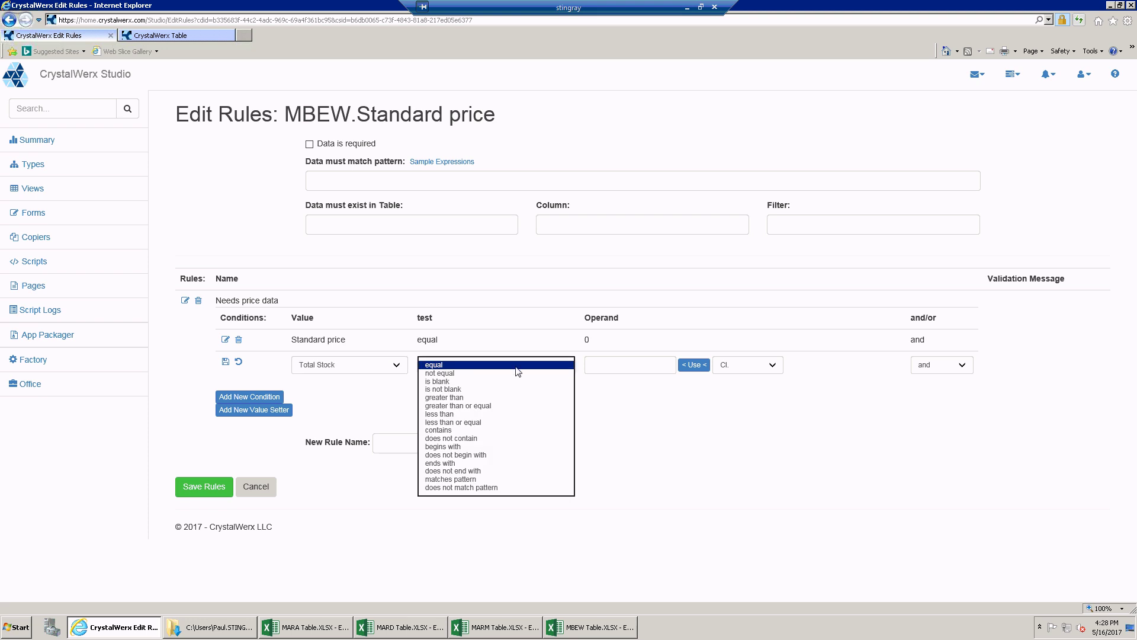
left_click(467, 398)
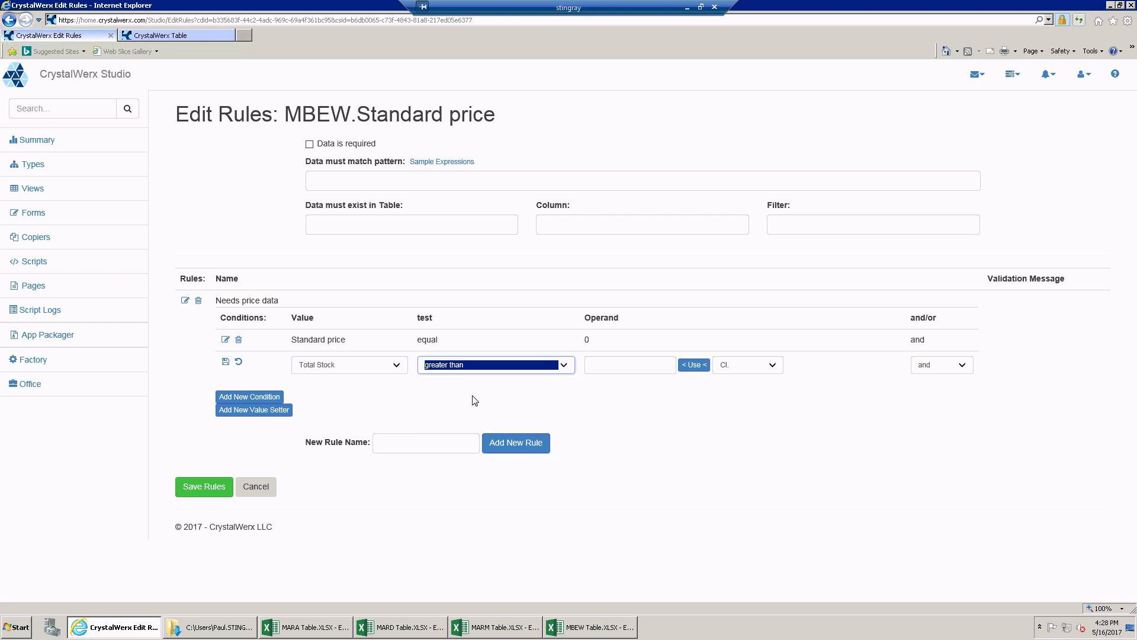
left_click(603, 369)
type("0")
left_click(225, 361)
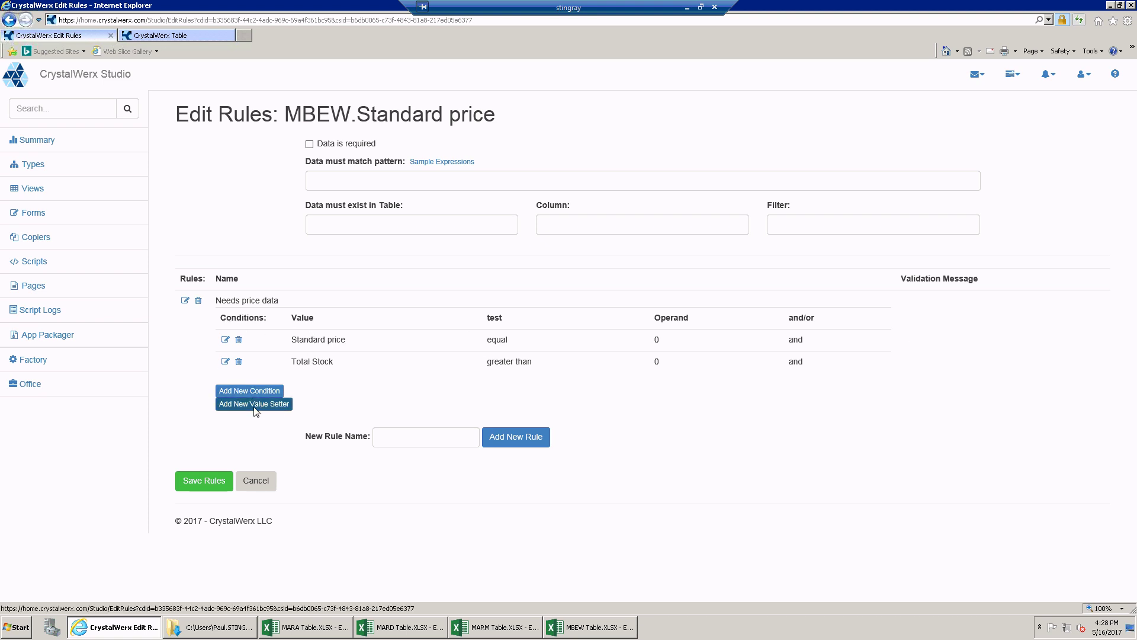
- Give the "Needs price data" rule the validation message "Price is required" and save the Standard price rules
left_click(185, 302)
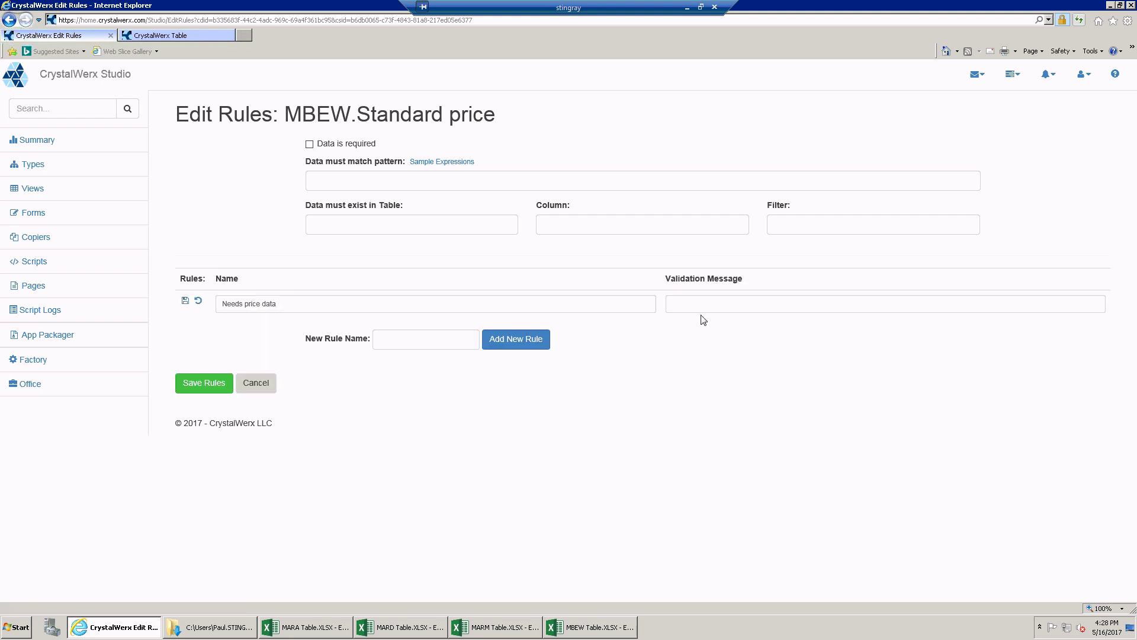
left_click(764, 305)
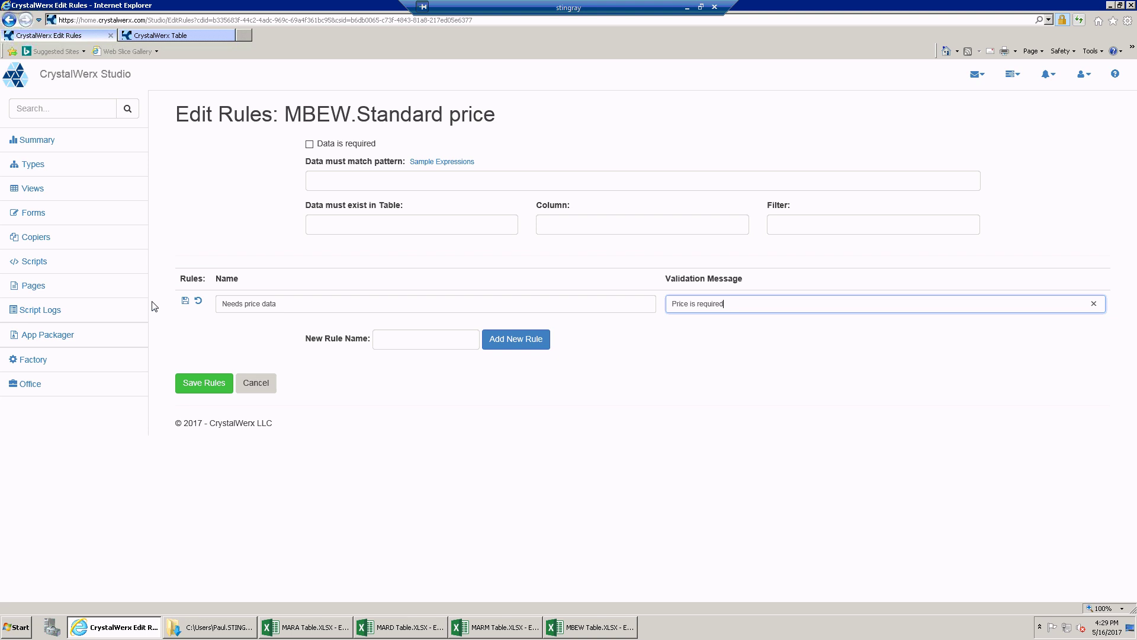
left_click(184, 301)
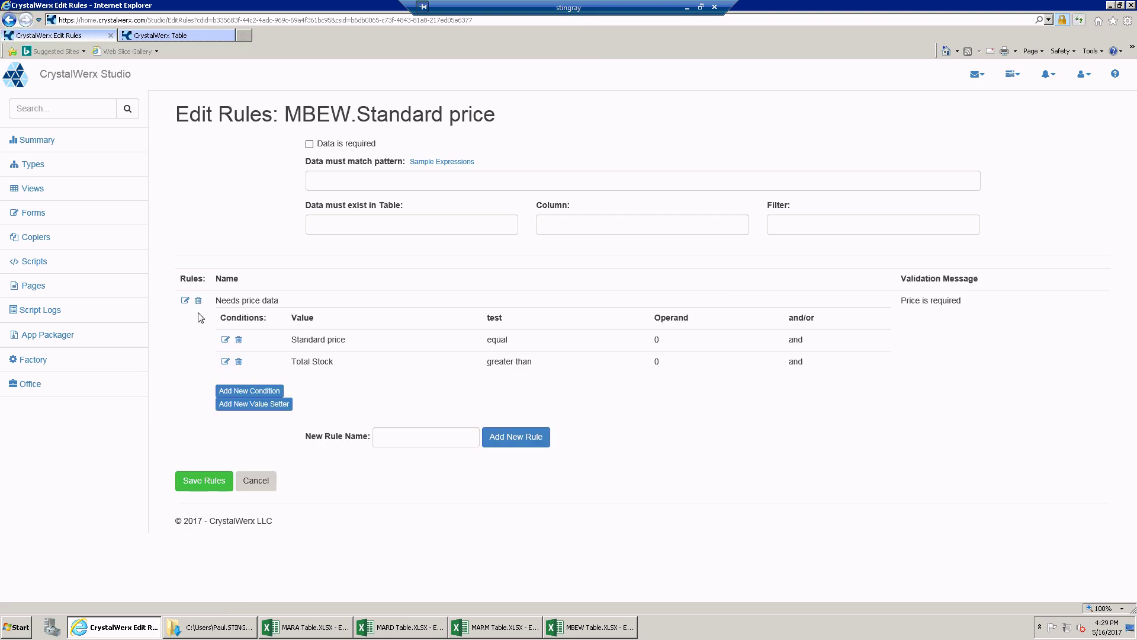
left_click(209, 481)
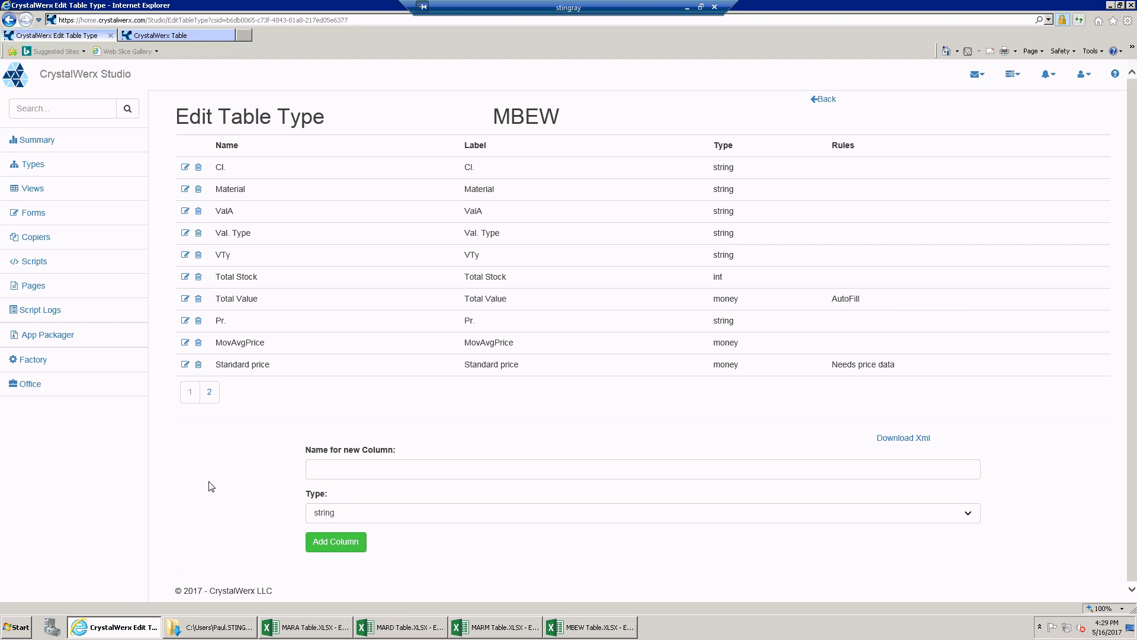
- Return to CrystalWerx Factory, reopen the MBEW table from the tables list and turn on Validate
left_click(133, 39)
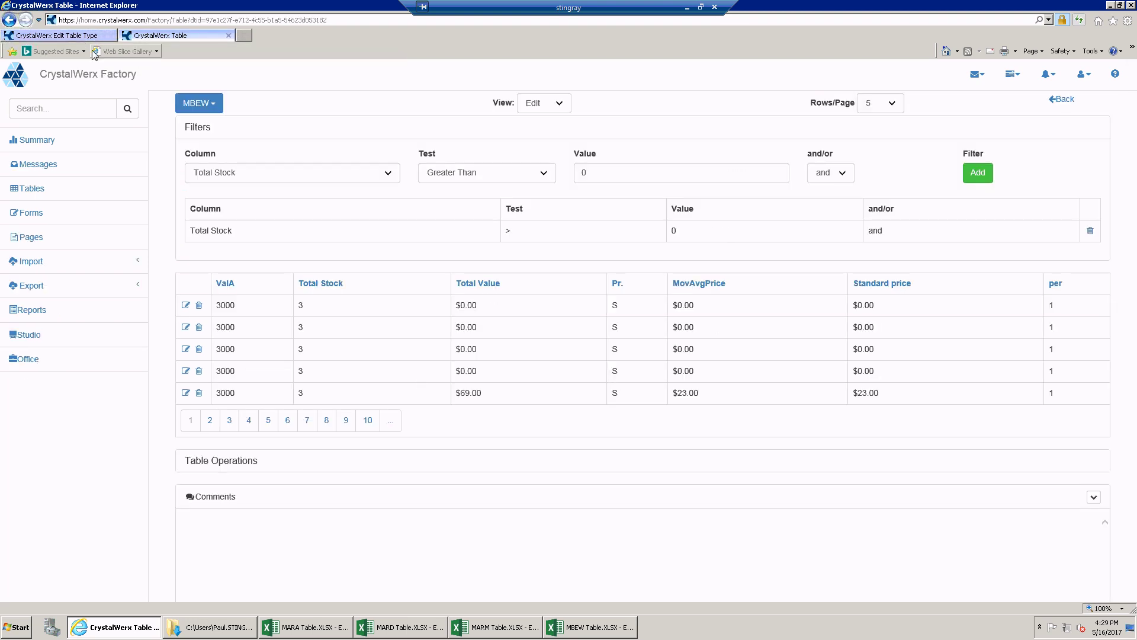
left_click(1061, 101)
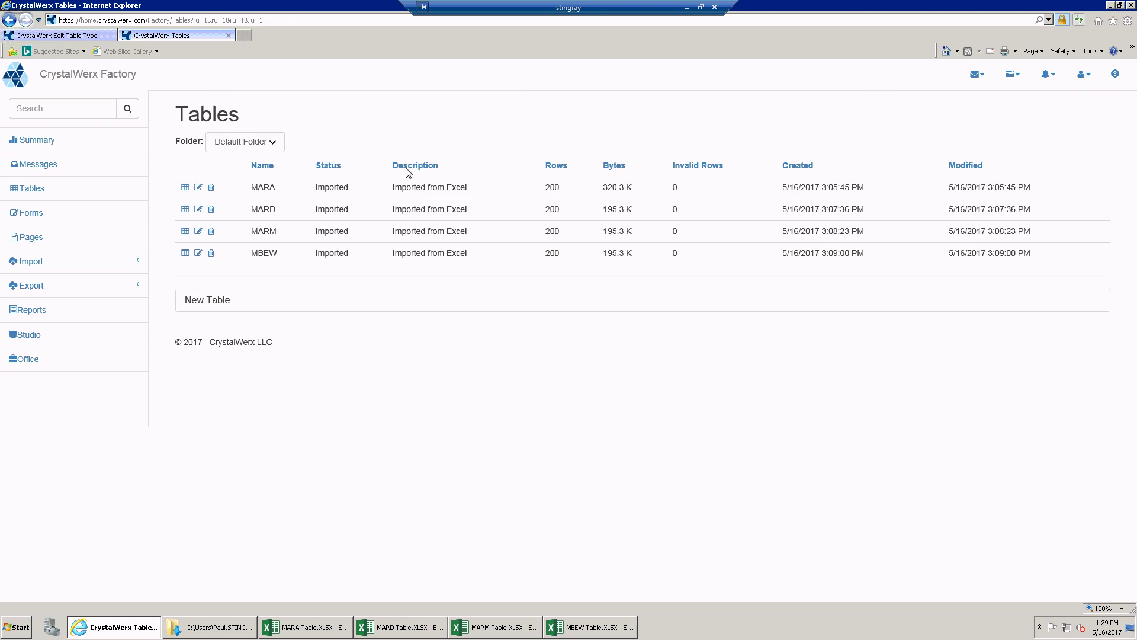
left_click(185, 252)
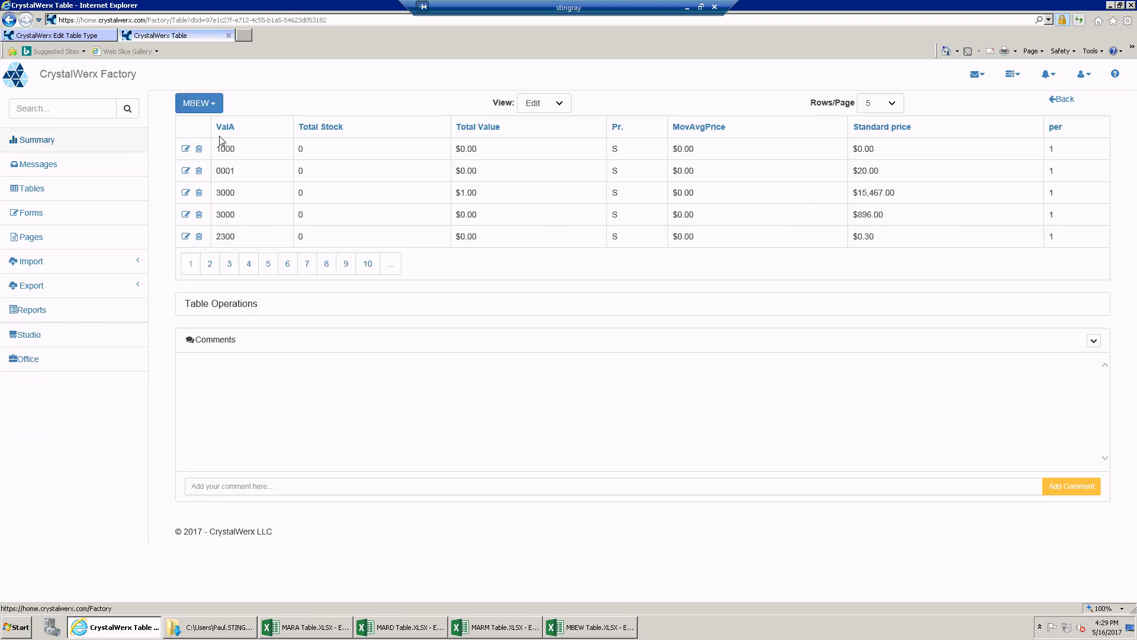
left_click(215, 107)
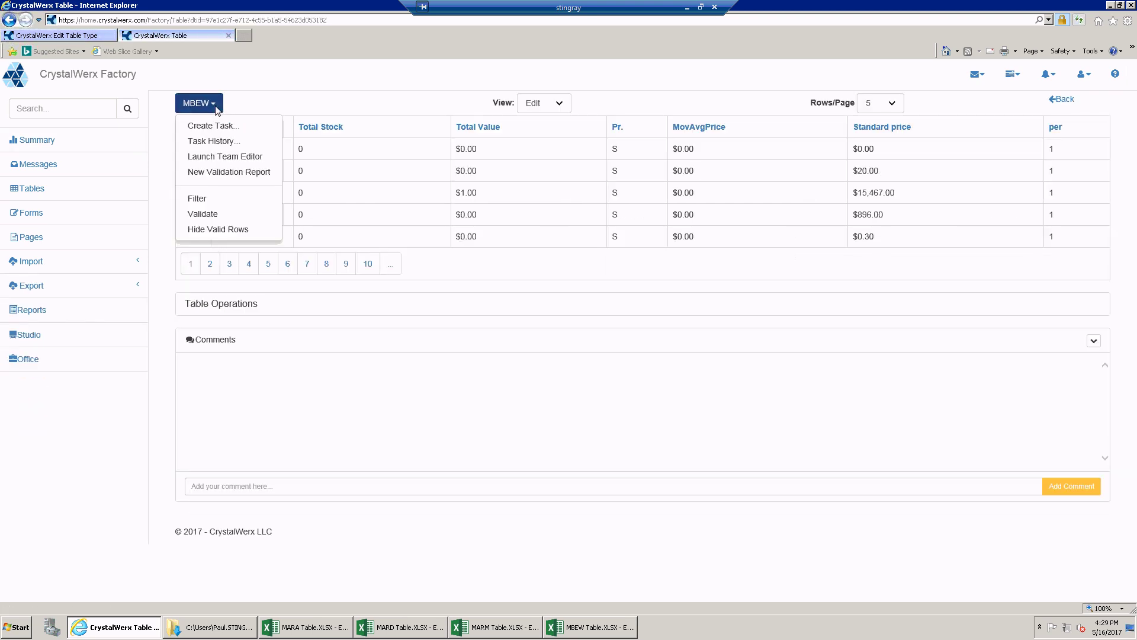
left_click(214, 217)
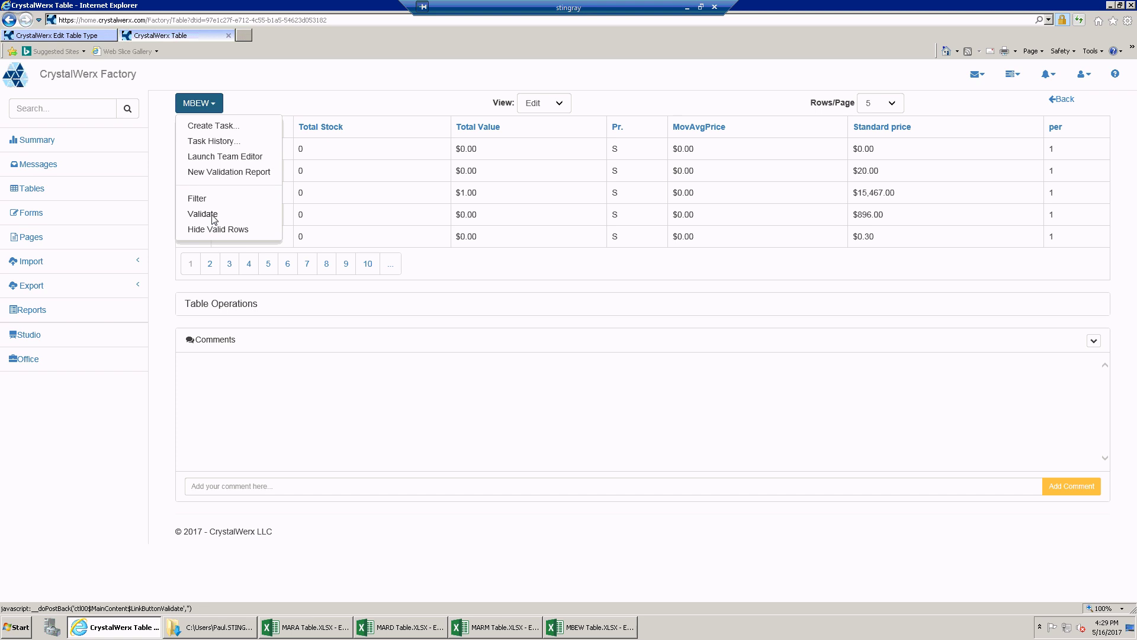
- Go to the second page of MBEW rows and hide the valid rows
left_click(210, 265)
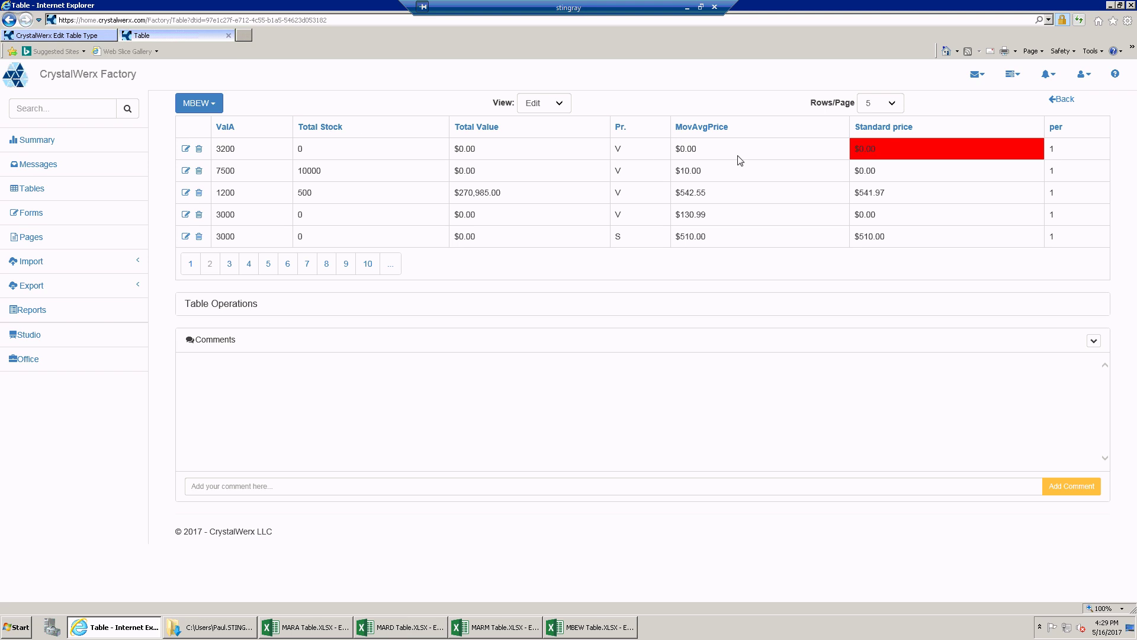
mouse_move(876, 149)
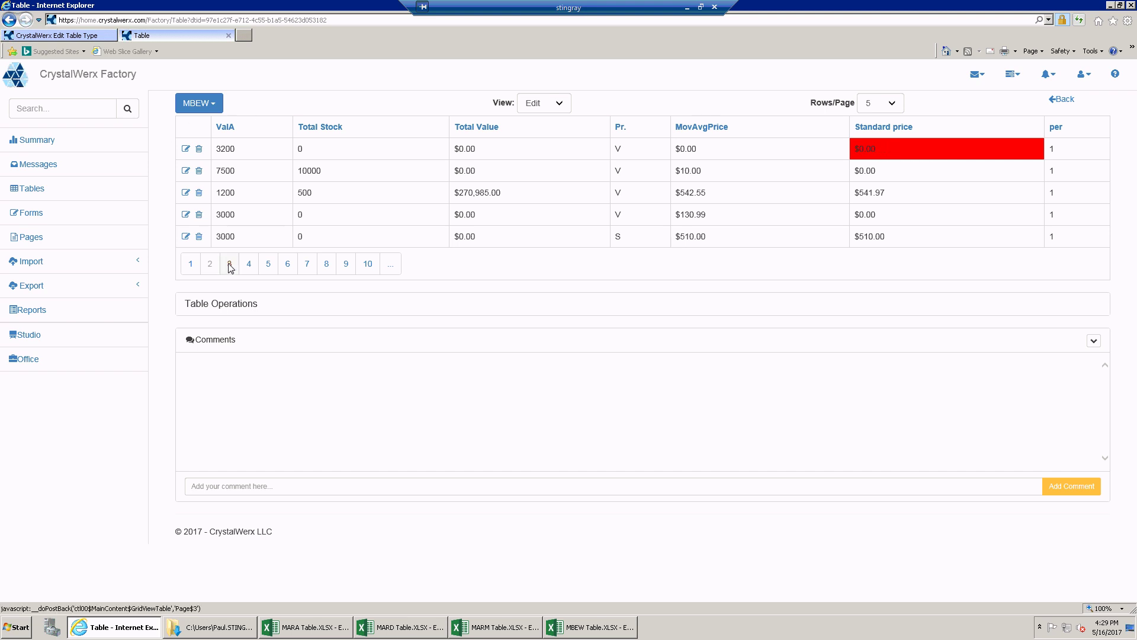
left_click(212, 106)
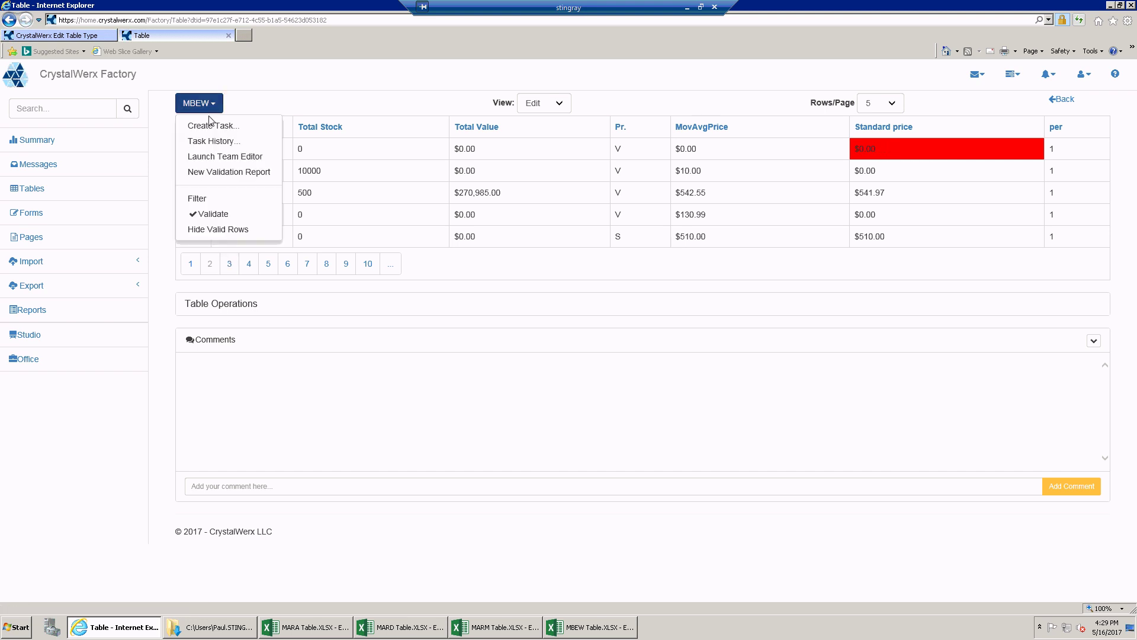
left_click(207, 230)
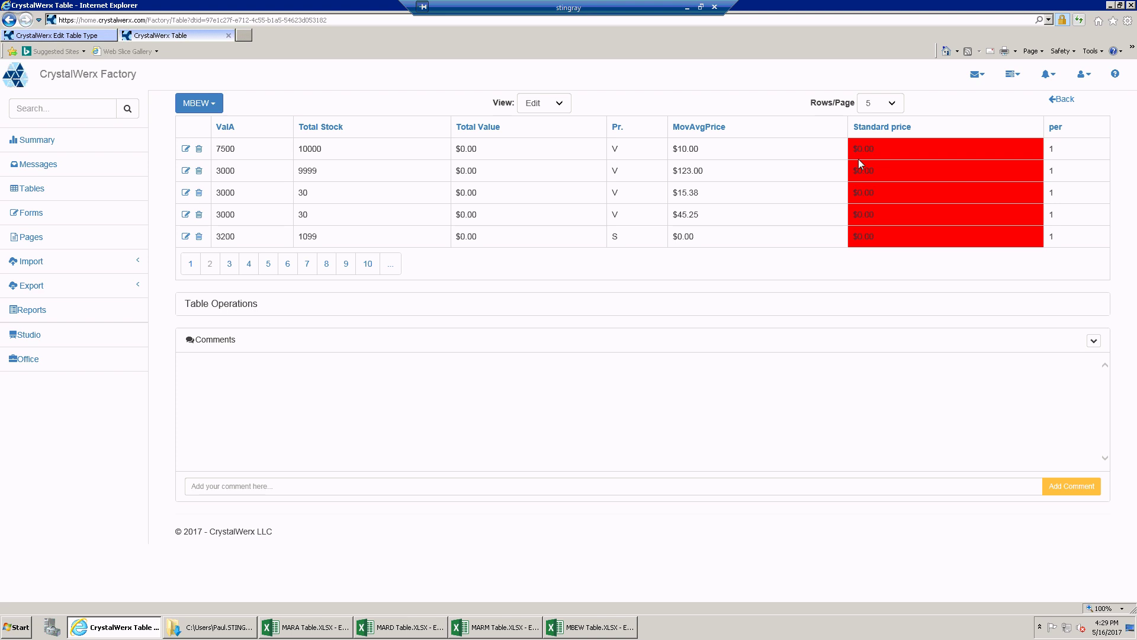
- Set the Standard price of the invalid row with a Total Stock of 10000 to 5 and save the row
left_click(186, 150)
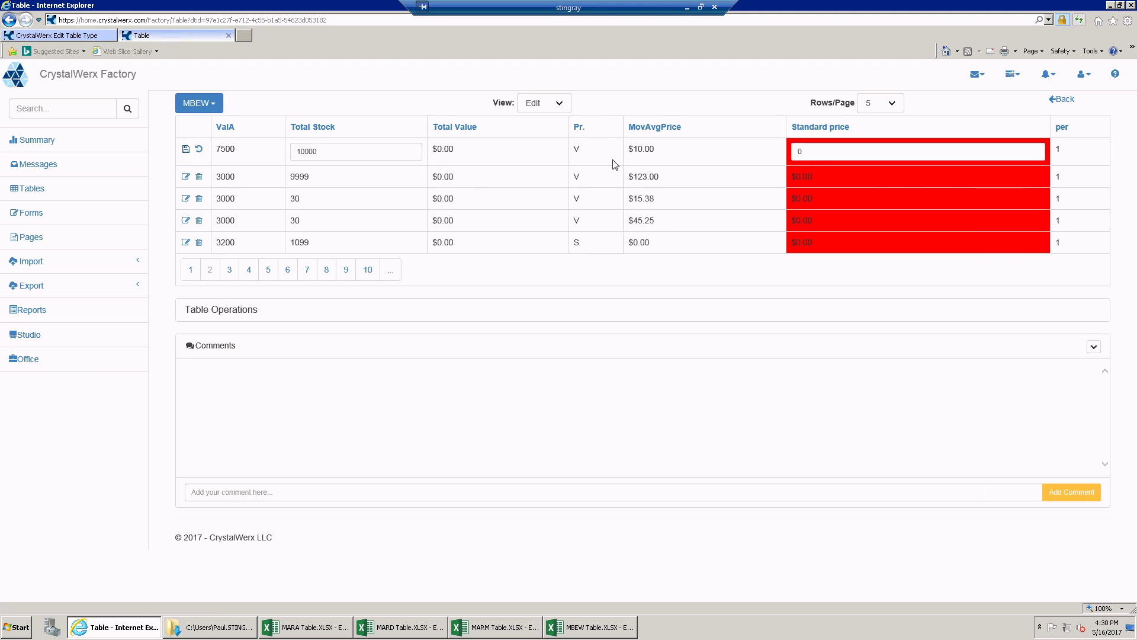
key("BackSpace")
type("5")
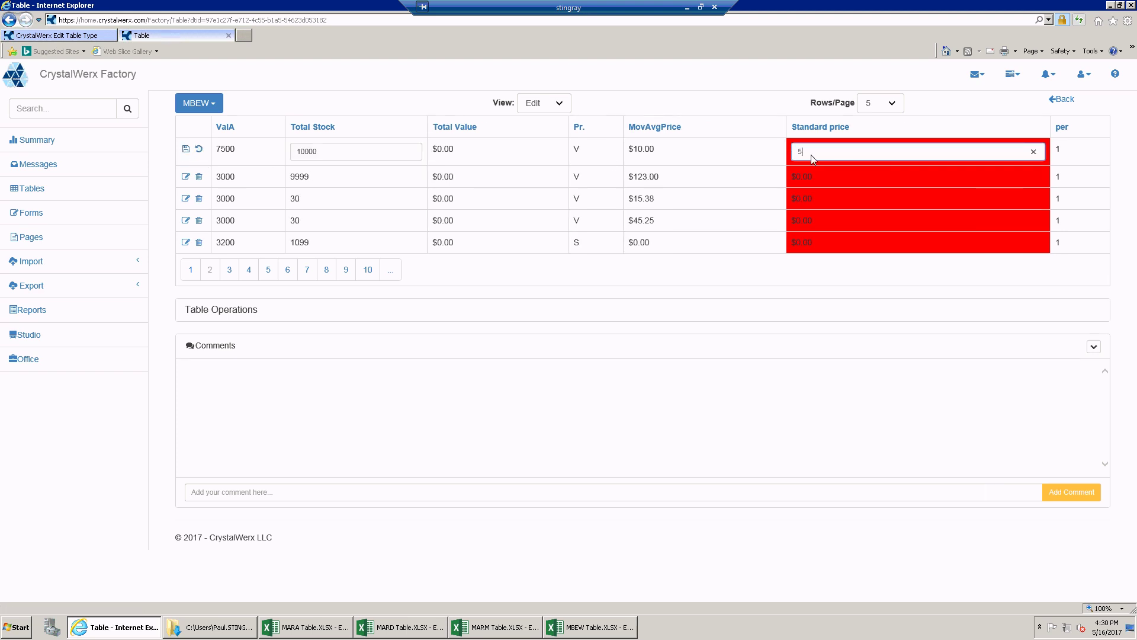
left_click(186, 149)
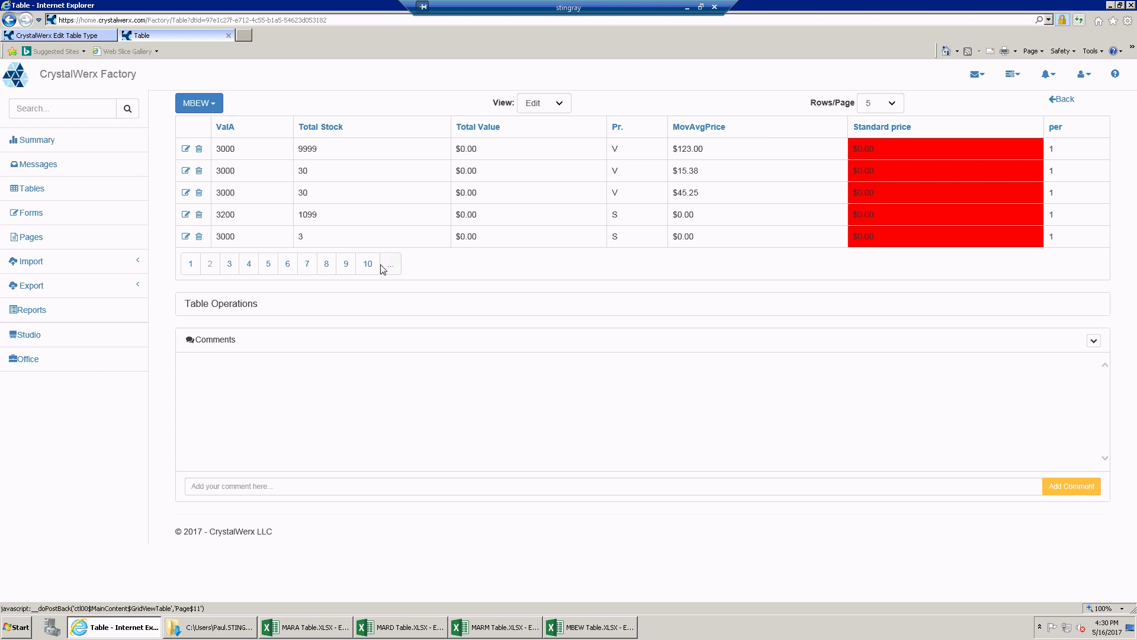
- Generate a new validation report for the MBEW table and open the completed report to examine its Standard price message
left_click(219, 110)
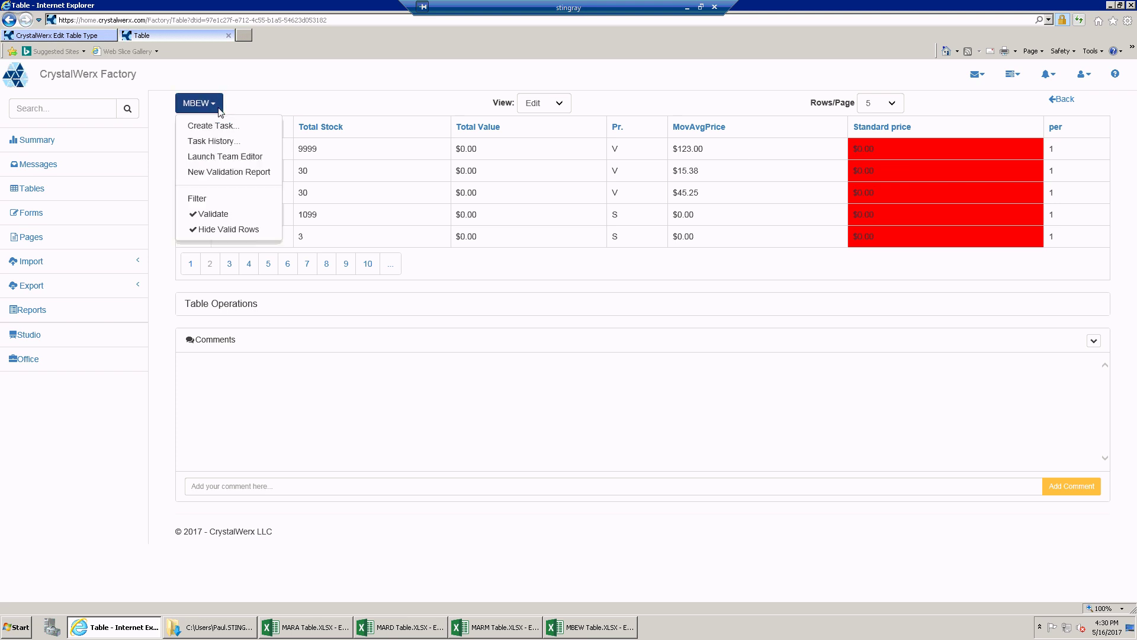
left_click(218, 175)
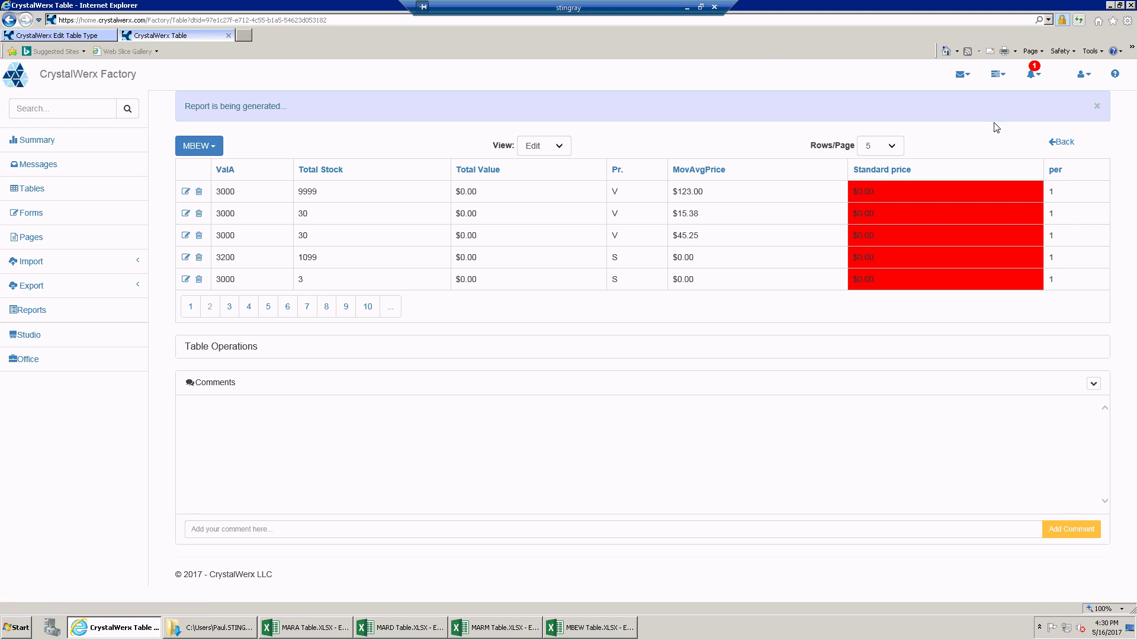
left_click(1037, 75)
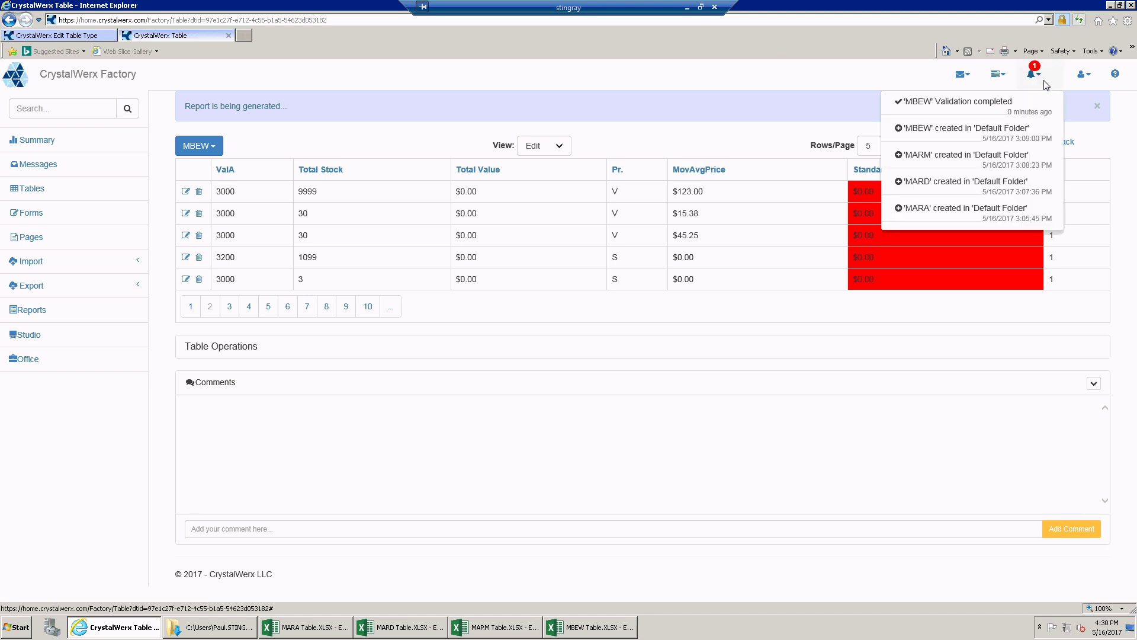
left_click(984, 111)
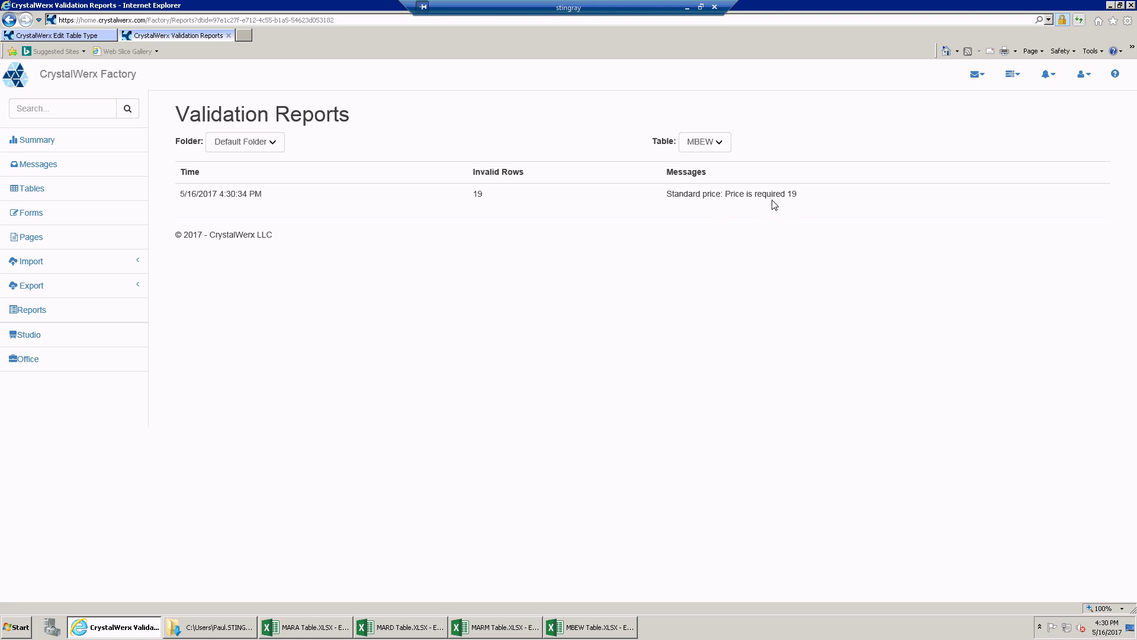
left_click_drag(727, 196, 784, 196)
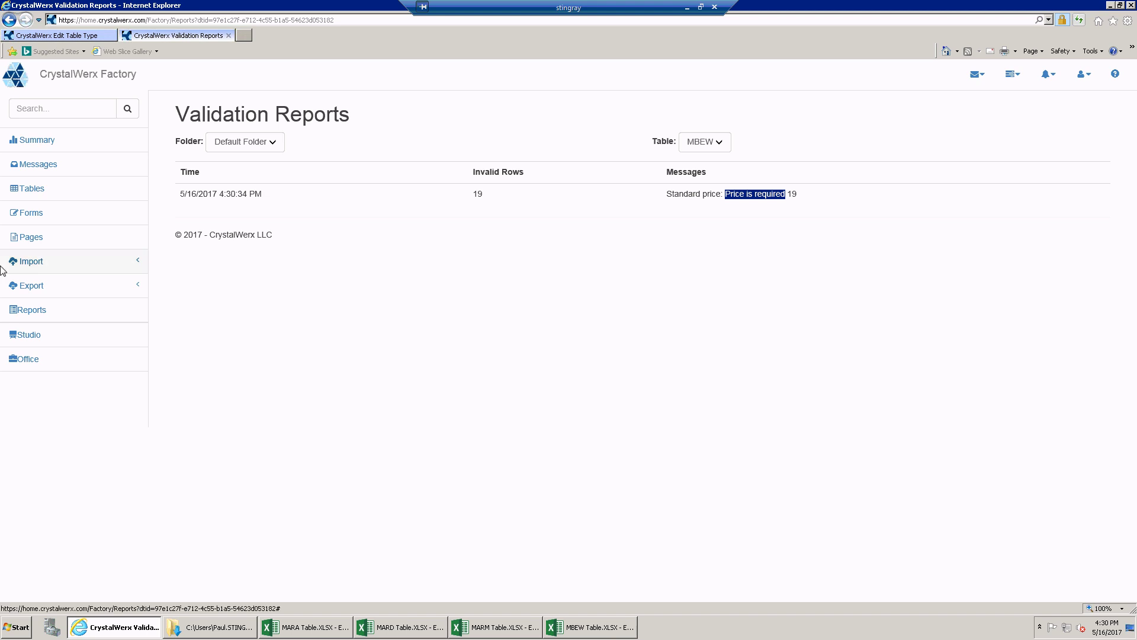
- Check the invalid row counts in the tables list and return to the MBEW table type in CrystalWerx Studio
left_click(28, 189)
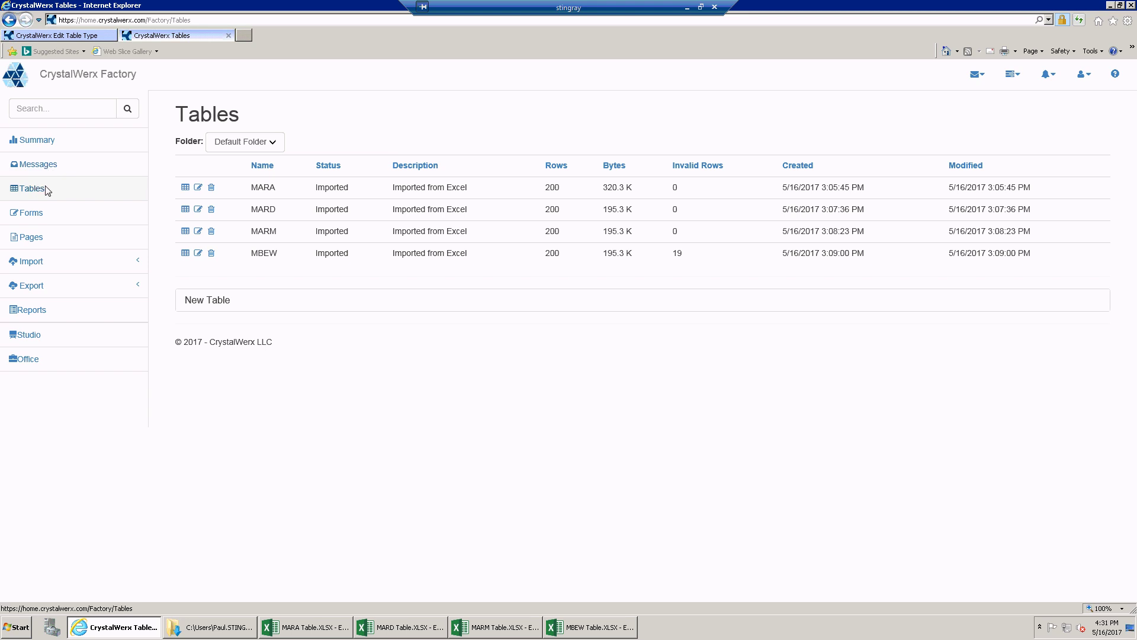
left_click(106, 40)
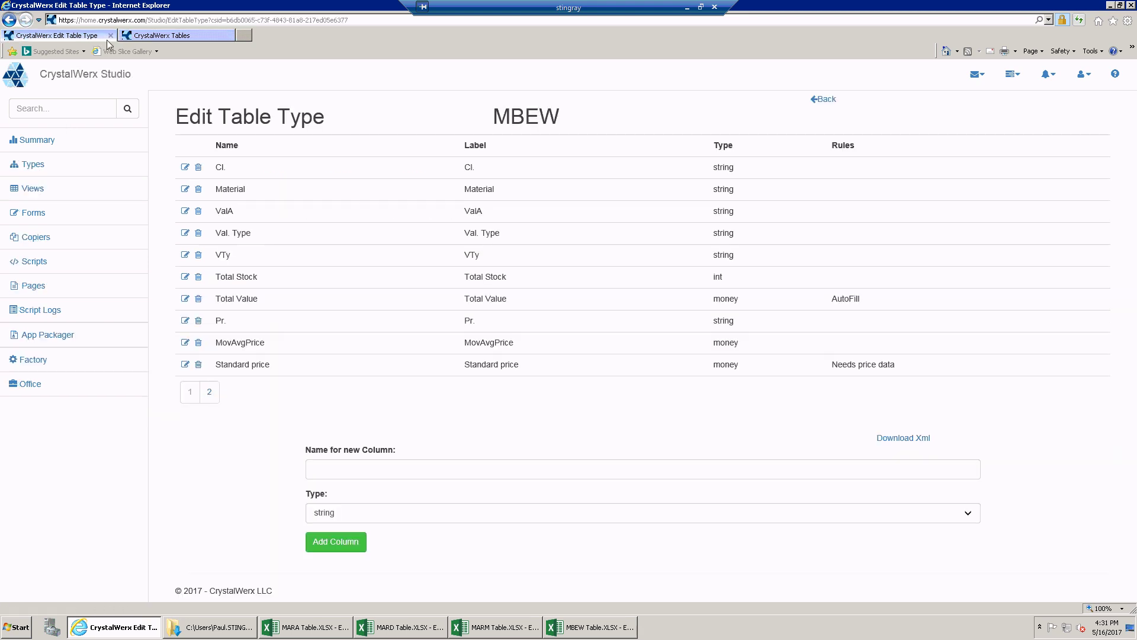